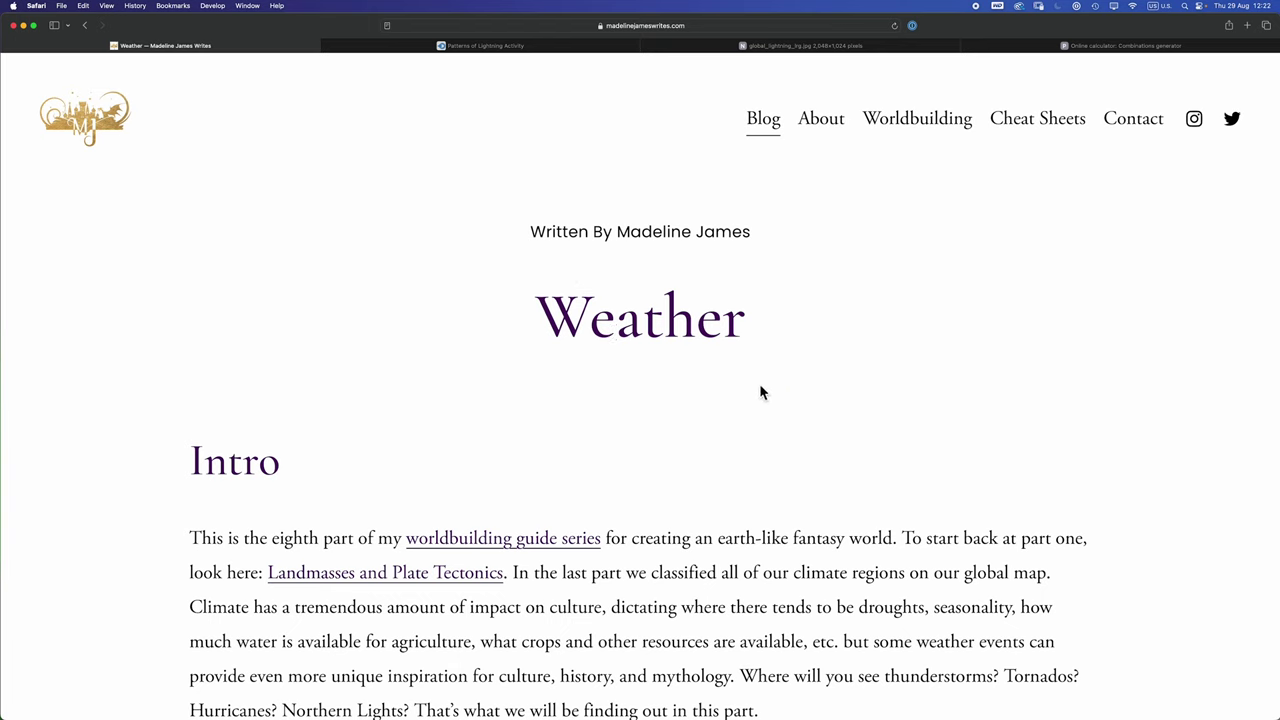
Scroll the Weather article to Mapping Fog, then switch to the Photoshop fog map with the Move tool
{"action": "scroll", "coordinate": [700, 390], "scroll_direction": "down", "scroll_amount": 20}
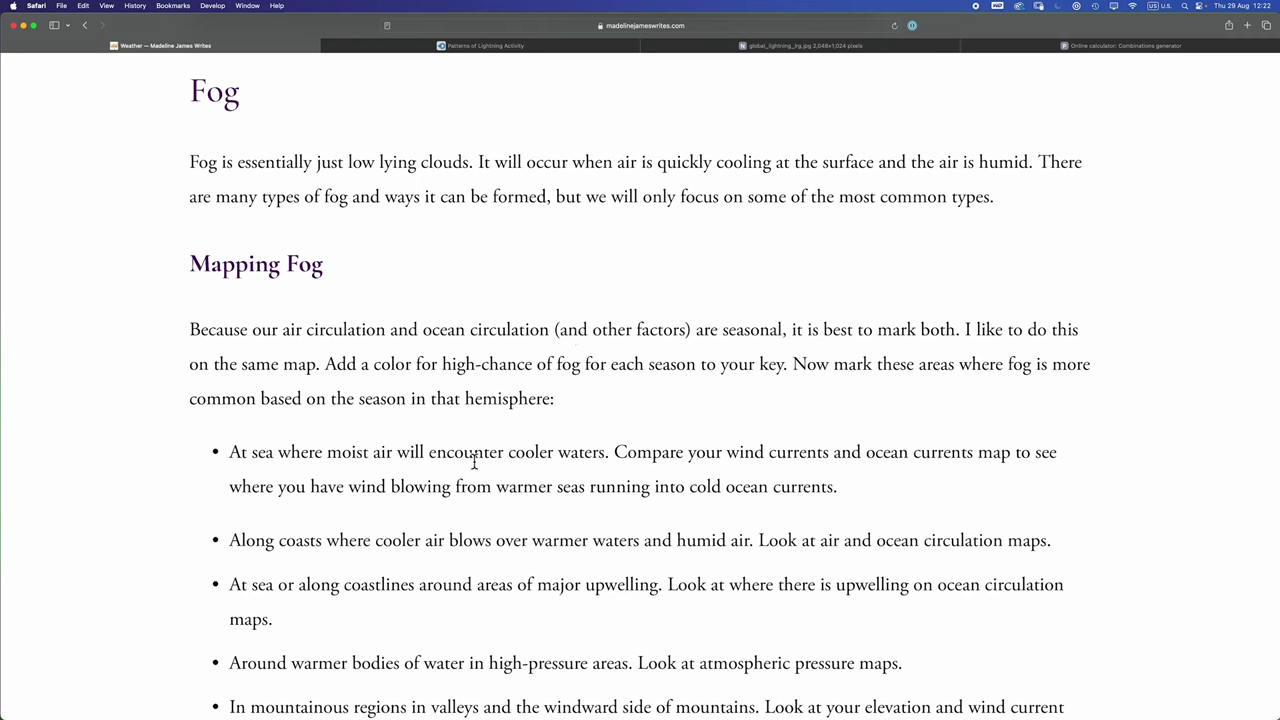
{"action": "key", "text": "super+Tab"}
{"action": "key", "text": "v"}
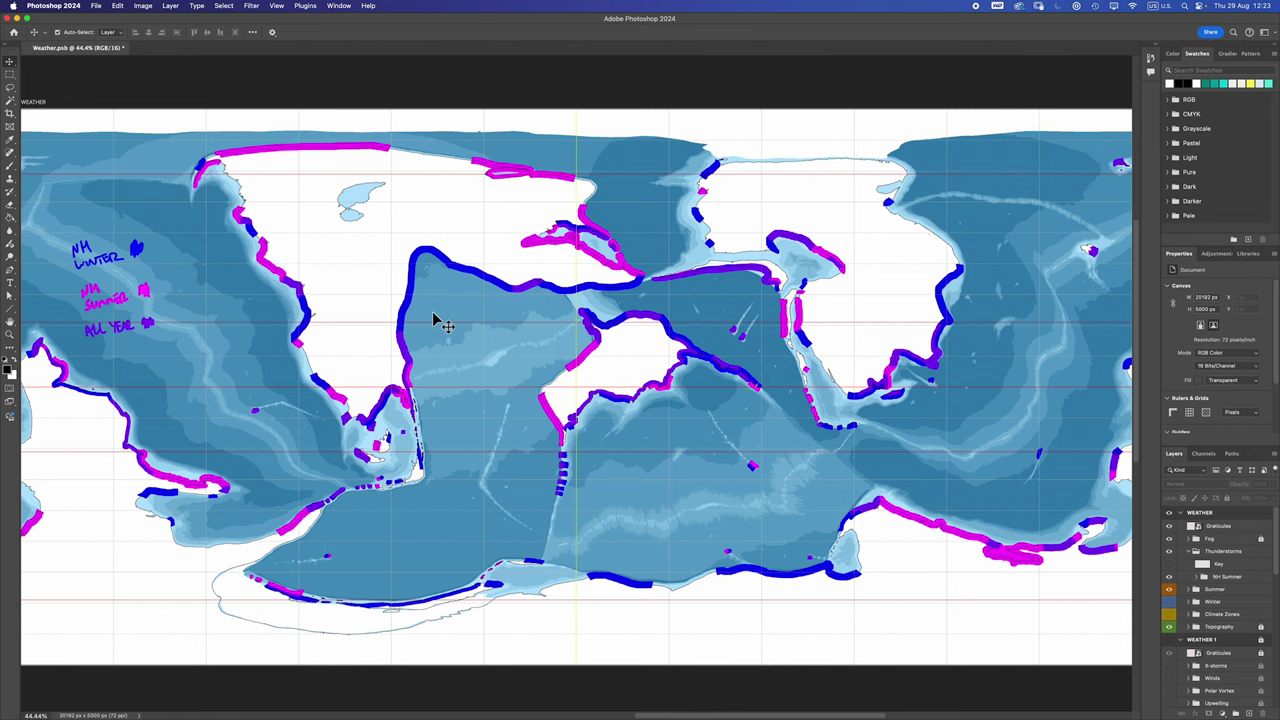
Zoom into the northern landmass's fog markings, then fit the whole world map back on screen
{"action": "scroll", "coordinate": [563, 400], "scroll_direction": "up", "scroll_amount": 5}
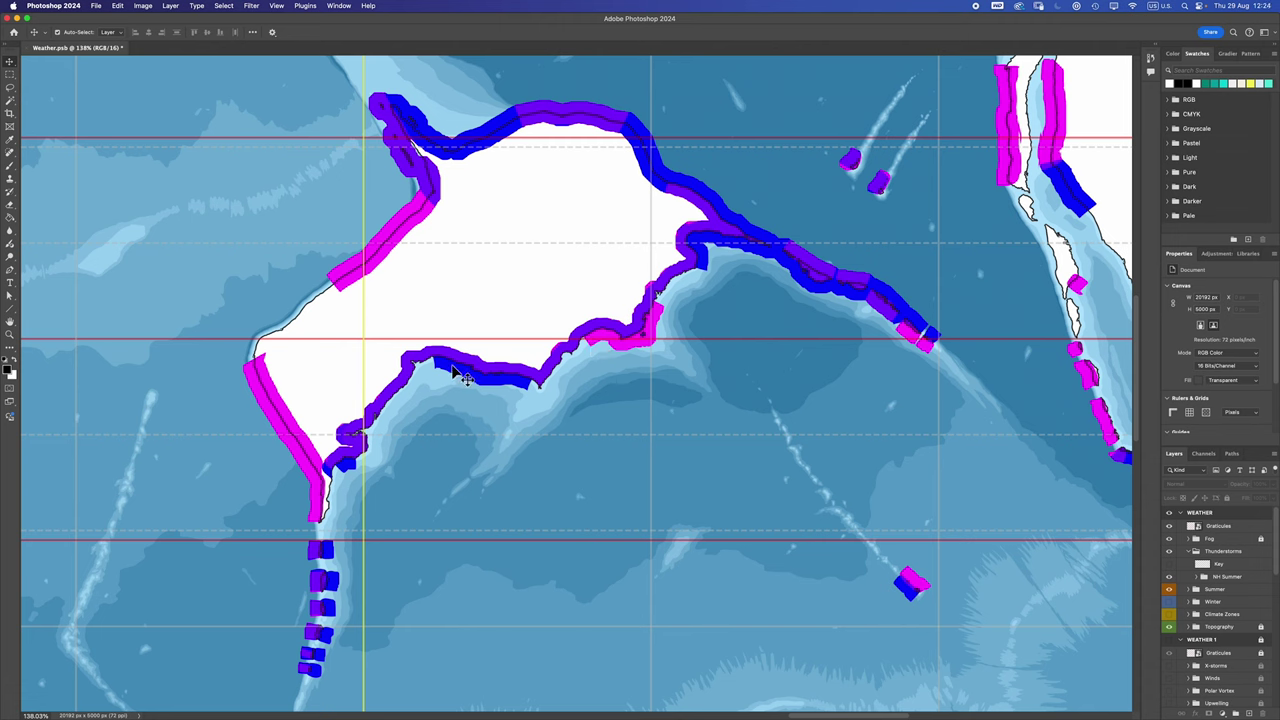
{"action": "key", "text": "super+0"}
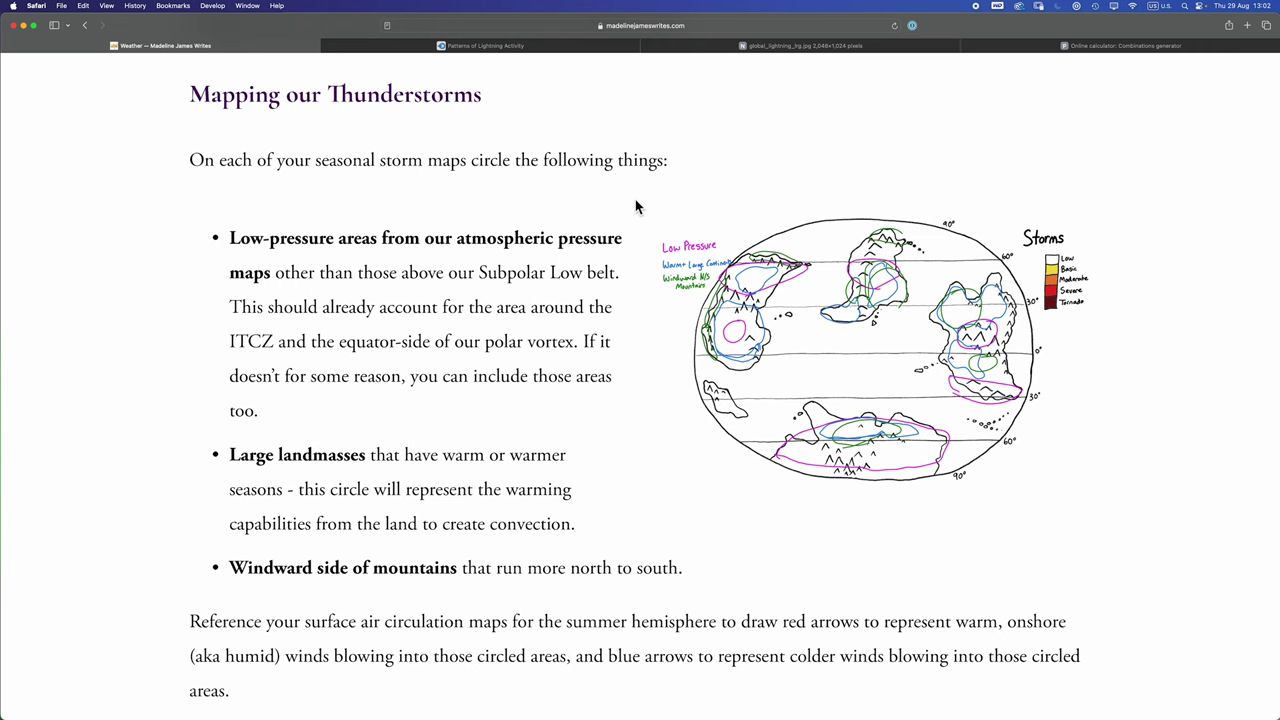
Read further through the thunderstorm-circling instructions, then return to Weather.psb in Photoshop
{"action": "scroll", "coordinate": [635, 200], "scroll_direction": "down", "scroll_amount": 2}
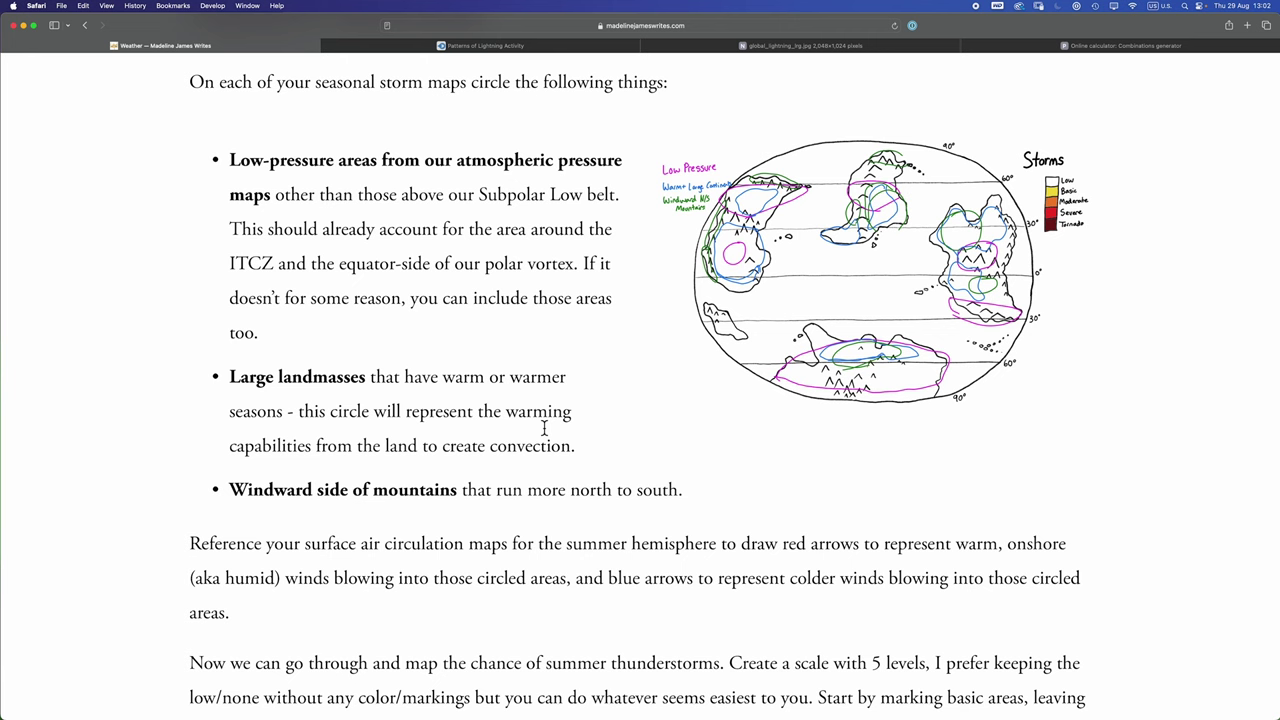
{"action": "key", "text": "super+Tab"}
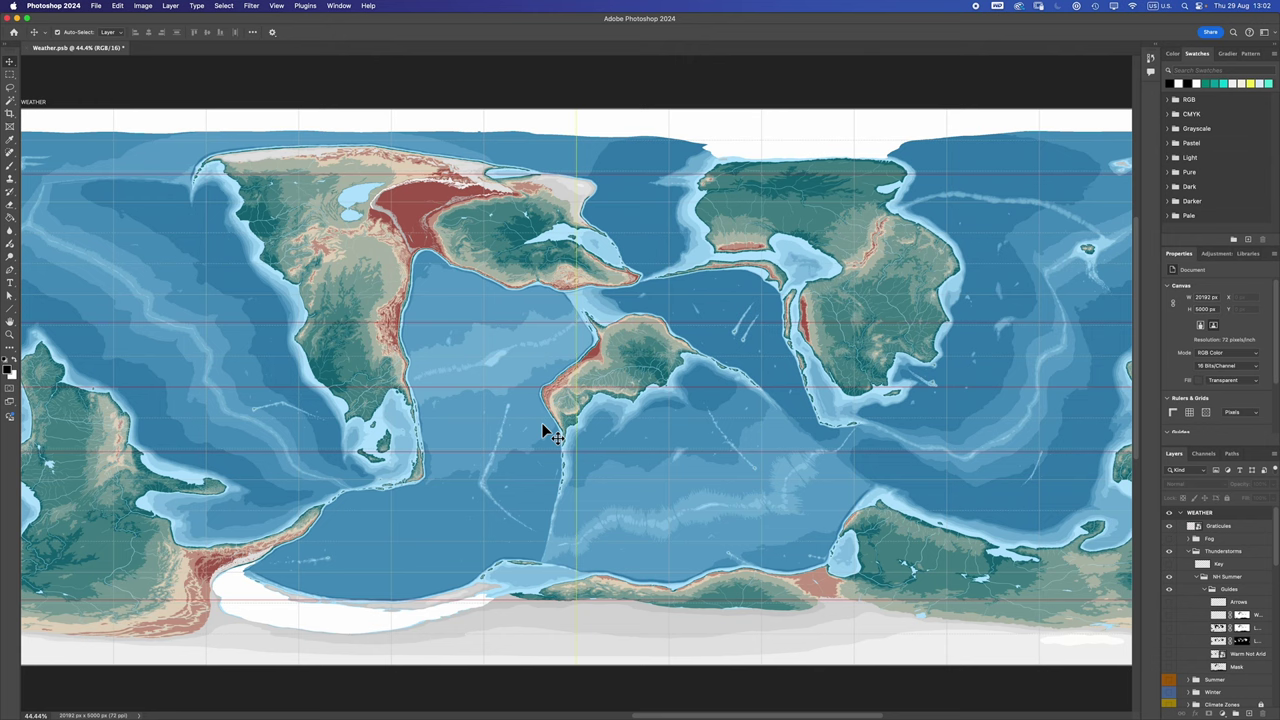
Show the summer temperature map and the Warm Not Arid regions, then hide Warm Not Arid again
{"action": "left_click", "coordinate": [1169, 680]}
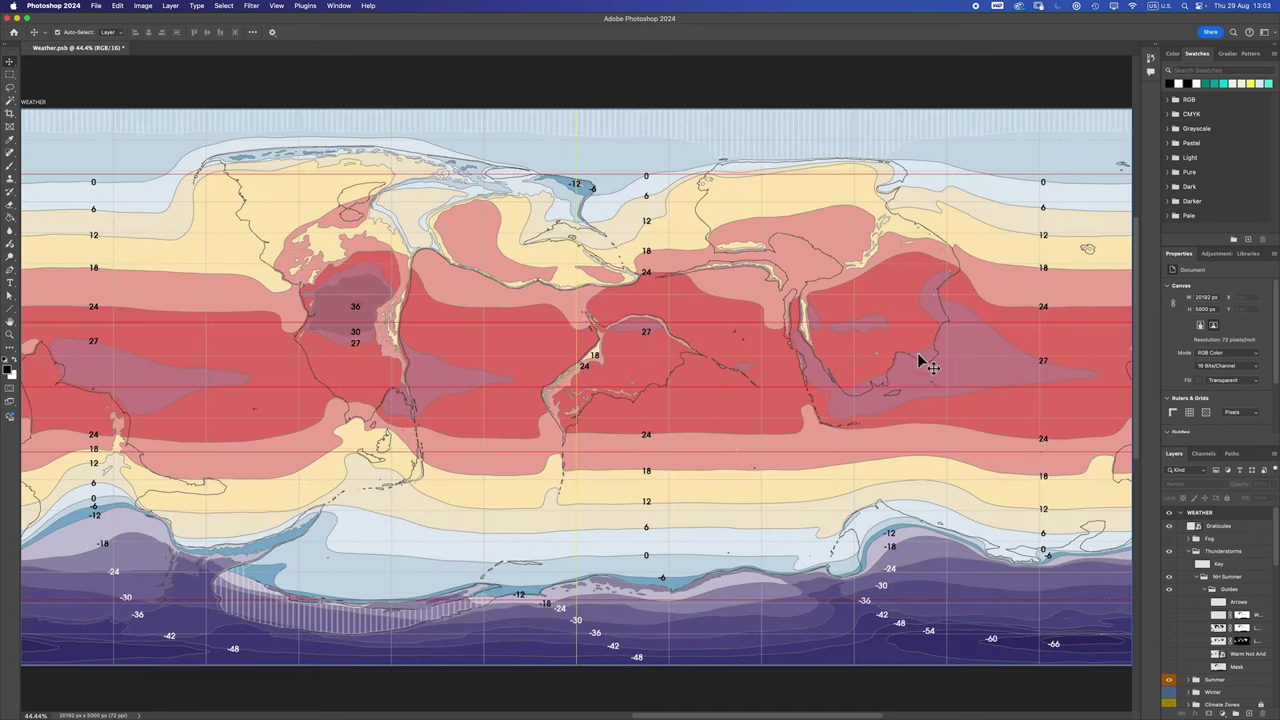
{"action": "left_click", "coordinate": [1169, 655]}
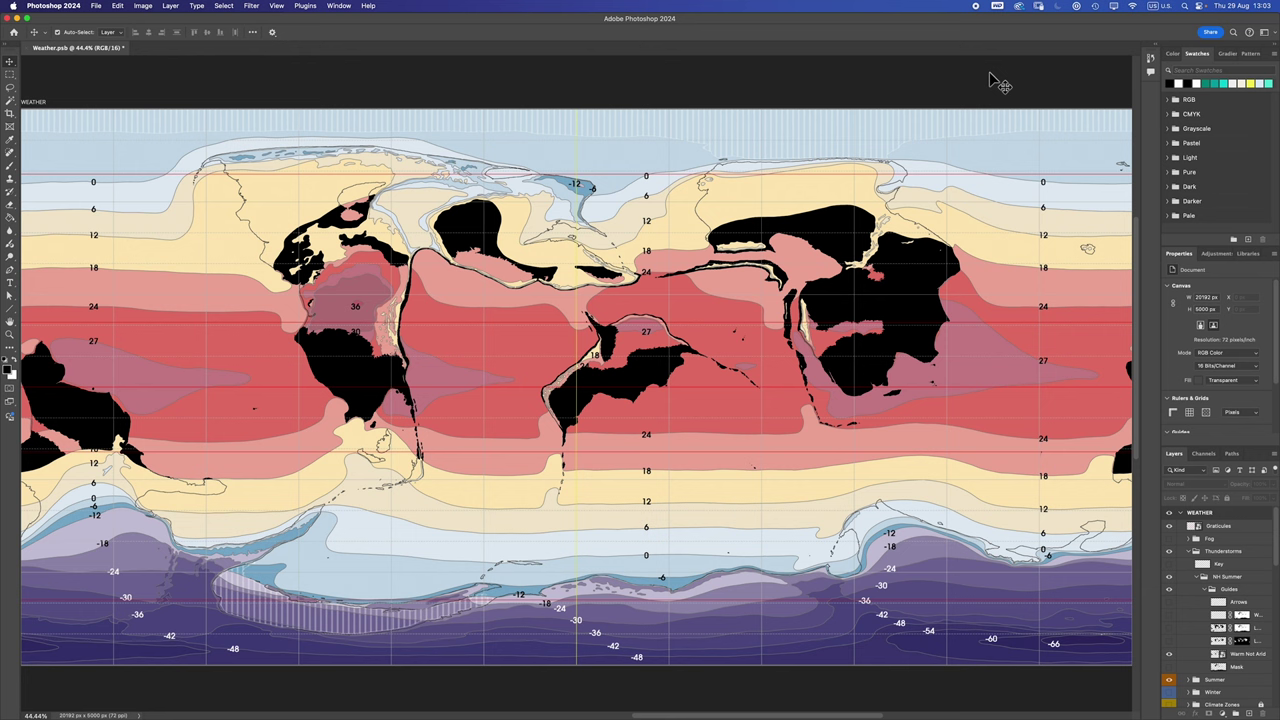
{"action": "left_click", "coordinate": [334, 337]}
{"action": "left_click", "coordinate": [462, 186]}
{"action": "left_click", "coordinate": [809, 69]}
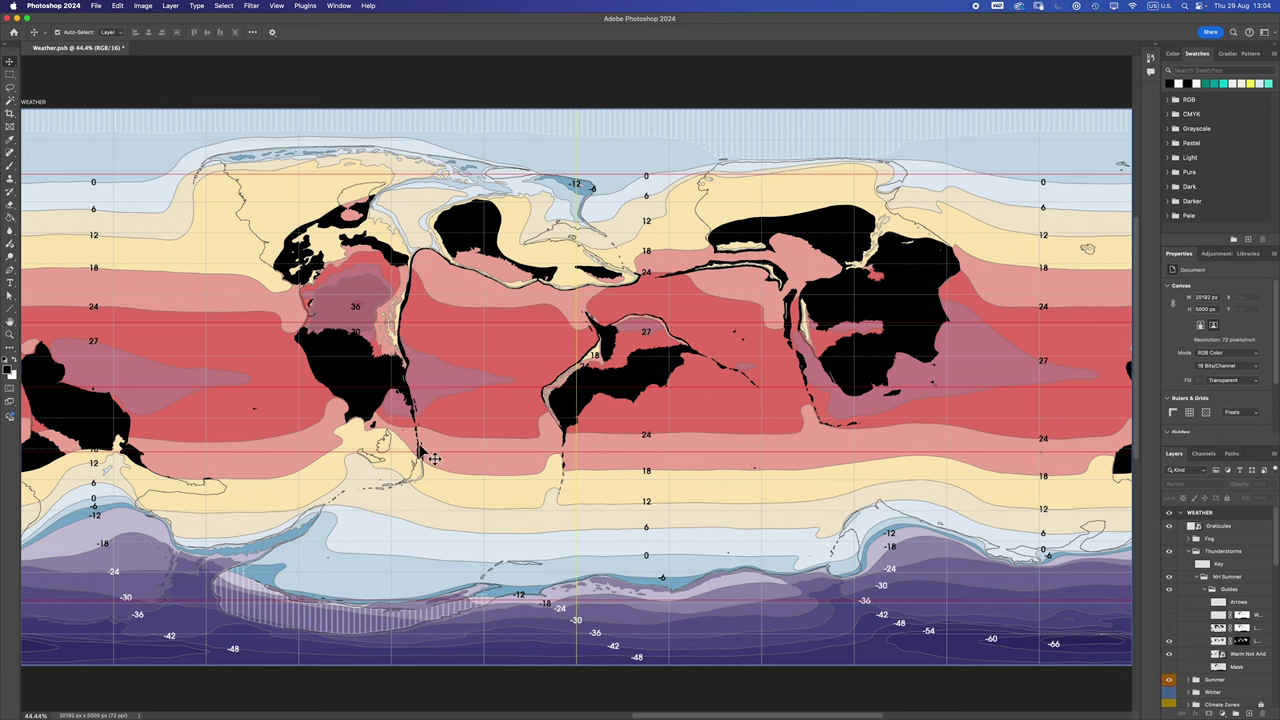
{"action": "left_click", "coordinate": [1179, 658]}
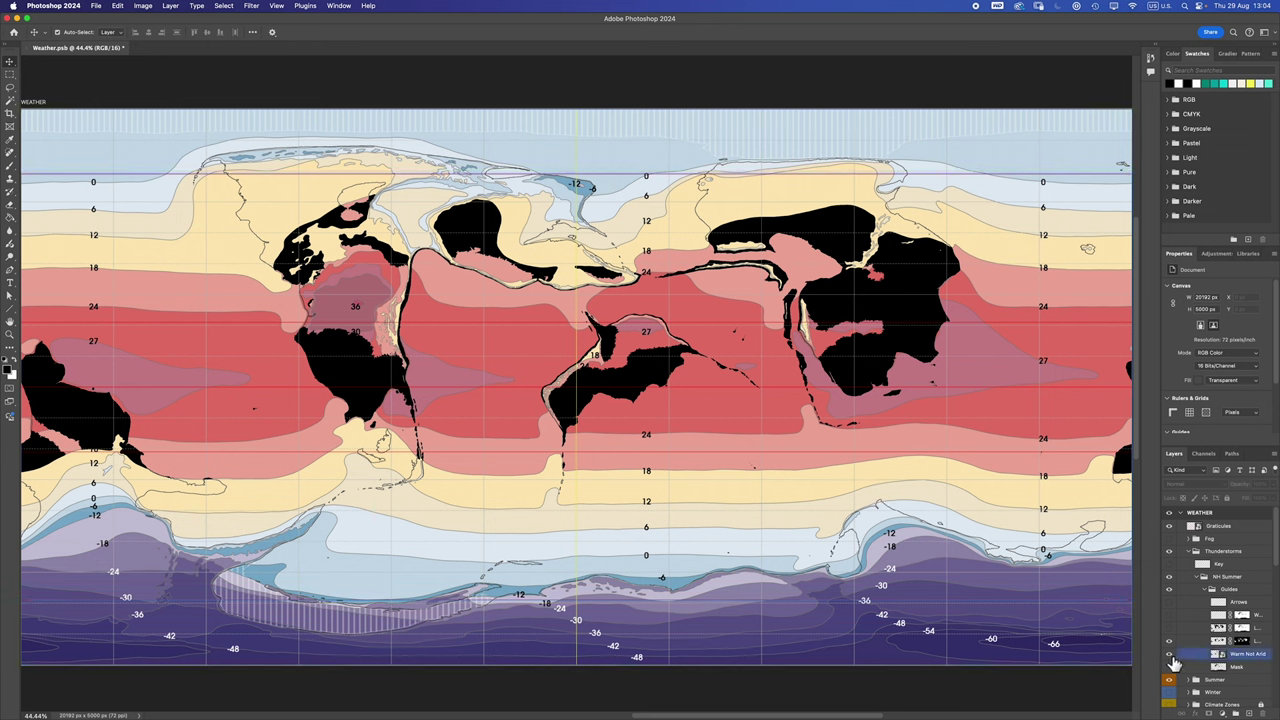
{"action": "left_click", "coordinate": [1169, 654]}
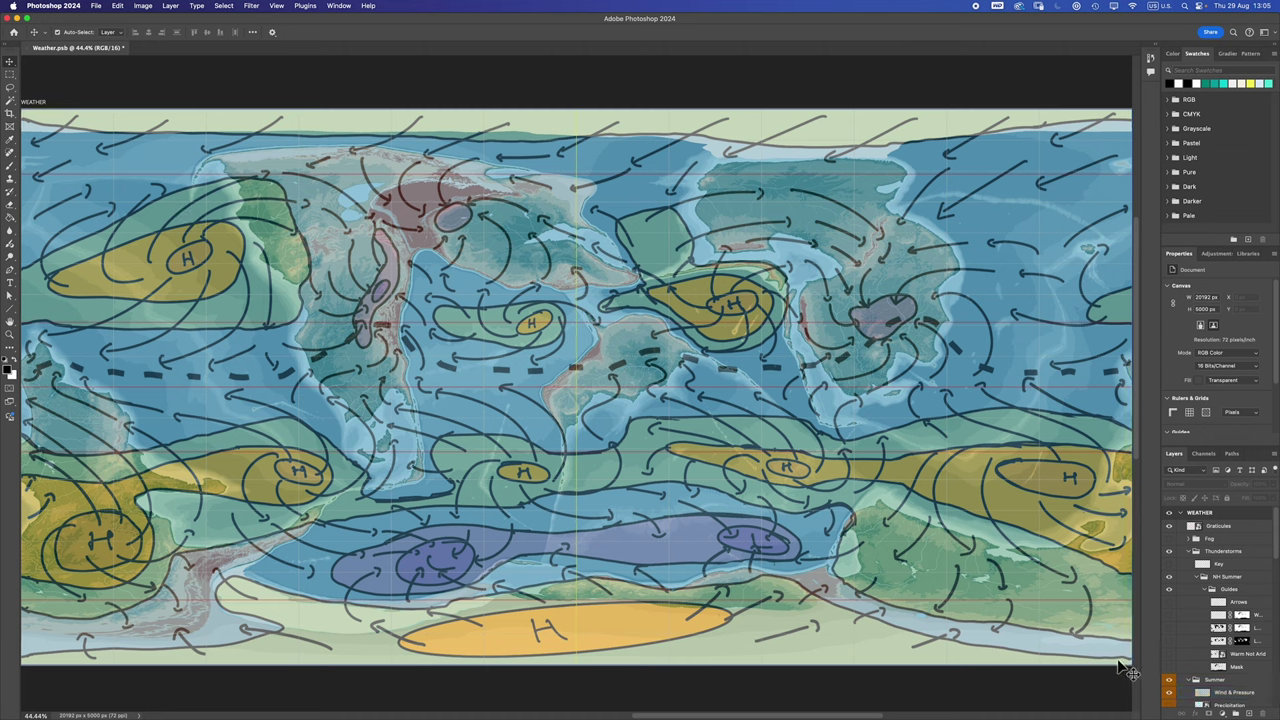
Show the Windward guide layer's black windward-side strokes, then hide them again
{"action": "left_click", "coordinate": [1169, 628]}
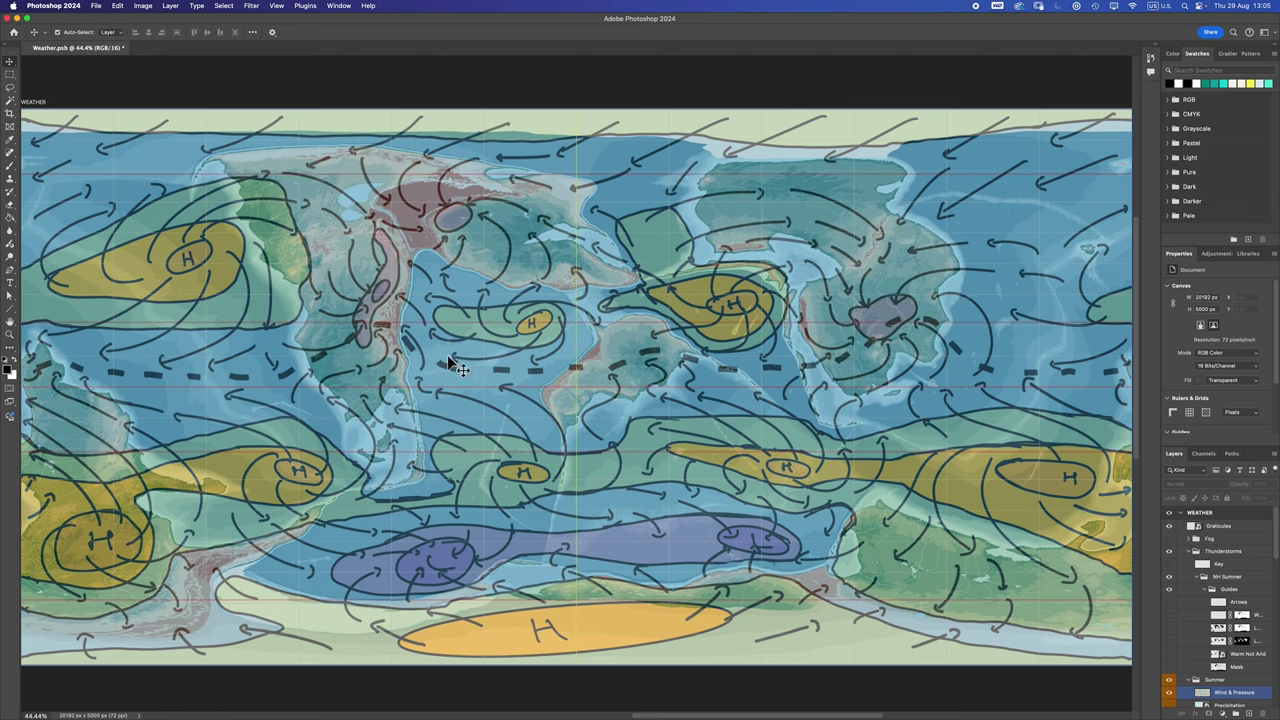
{"action": "left_click", "coordinate": [1170, 616]}
{"action": "left_click", "coordinate": [1230, 692]}
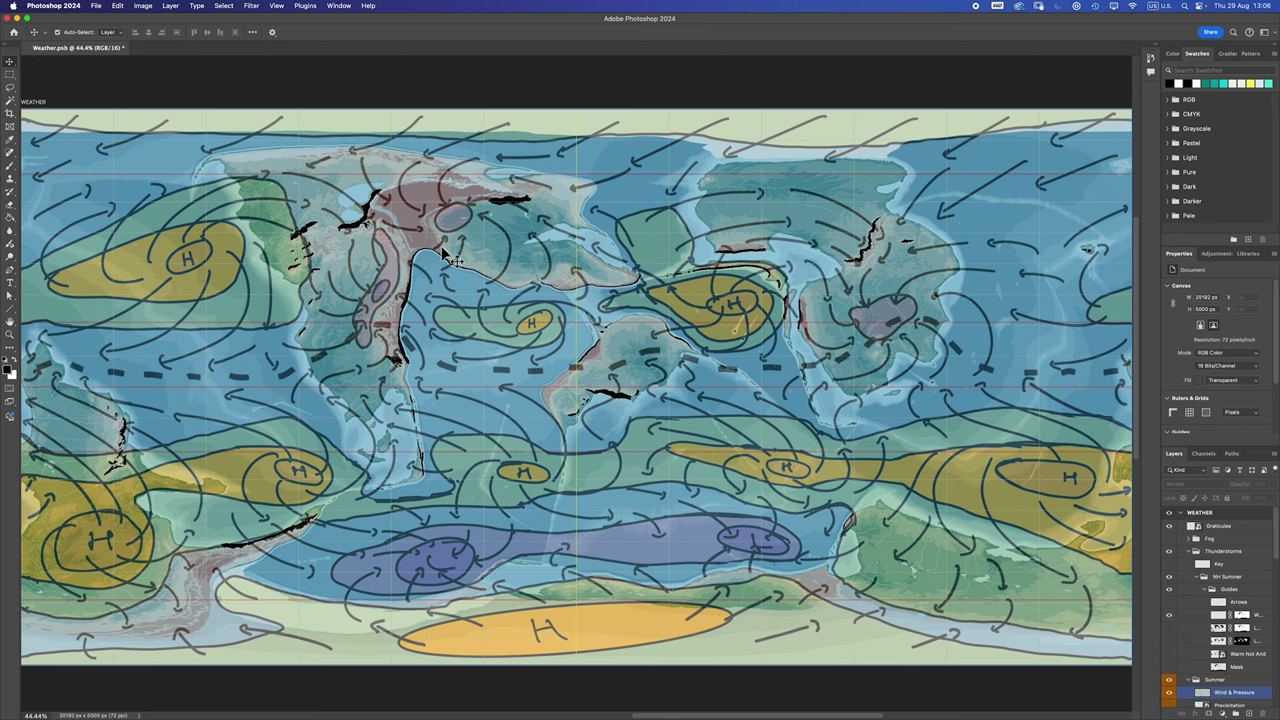
{"action": "left_click", "coordinate": [1181, 617]}
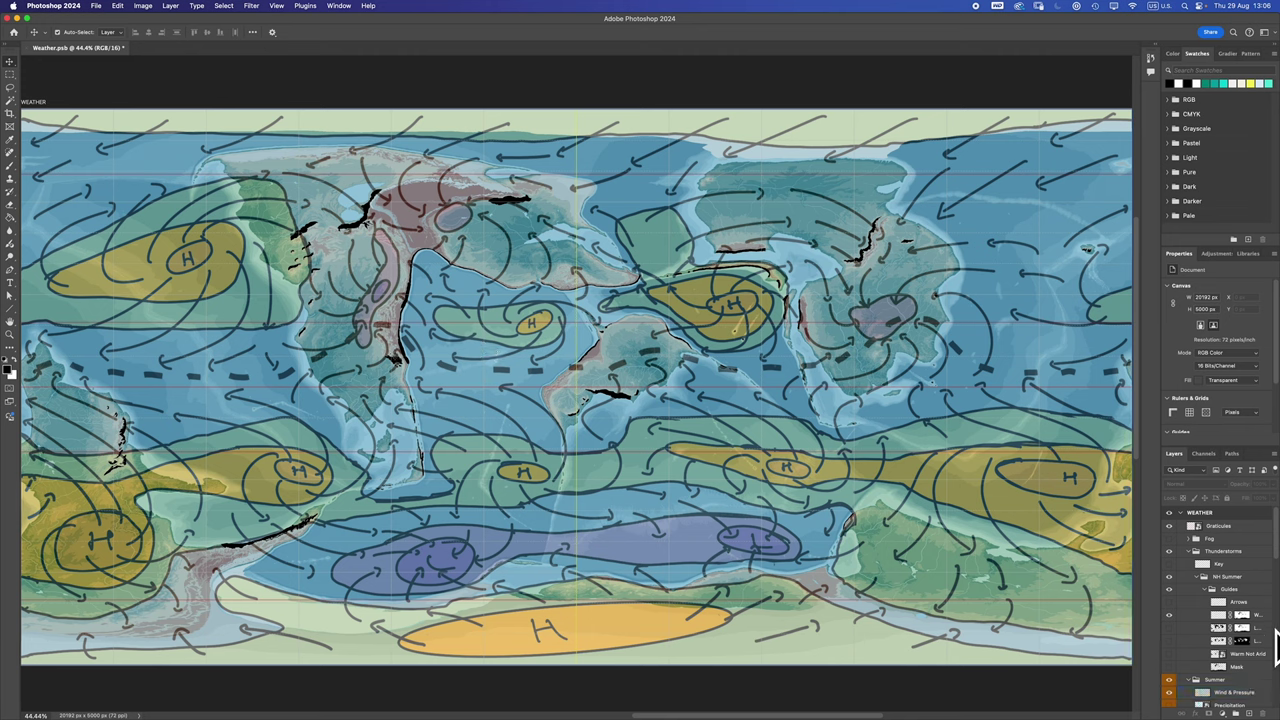
{"action": "left_click", "coordinate": [1181, 622]}
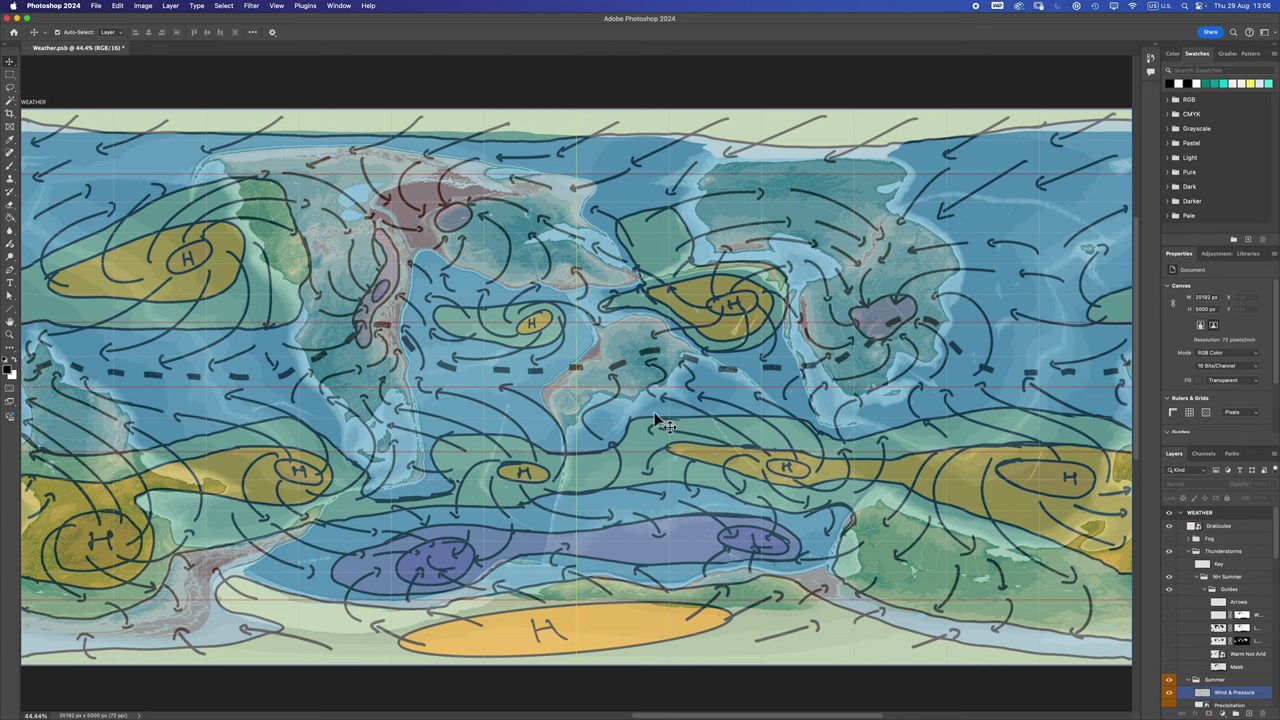
Show the red and cyan wind arrows, hide Wind & Pressure, and highlight the 5-level scale instruction
{"action": "left_click", "coordinate": [1169, 602]}
{"action": "left_click", "coordinate": [1169, 692]}
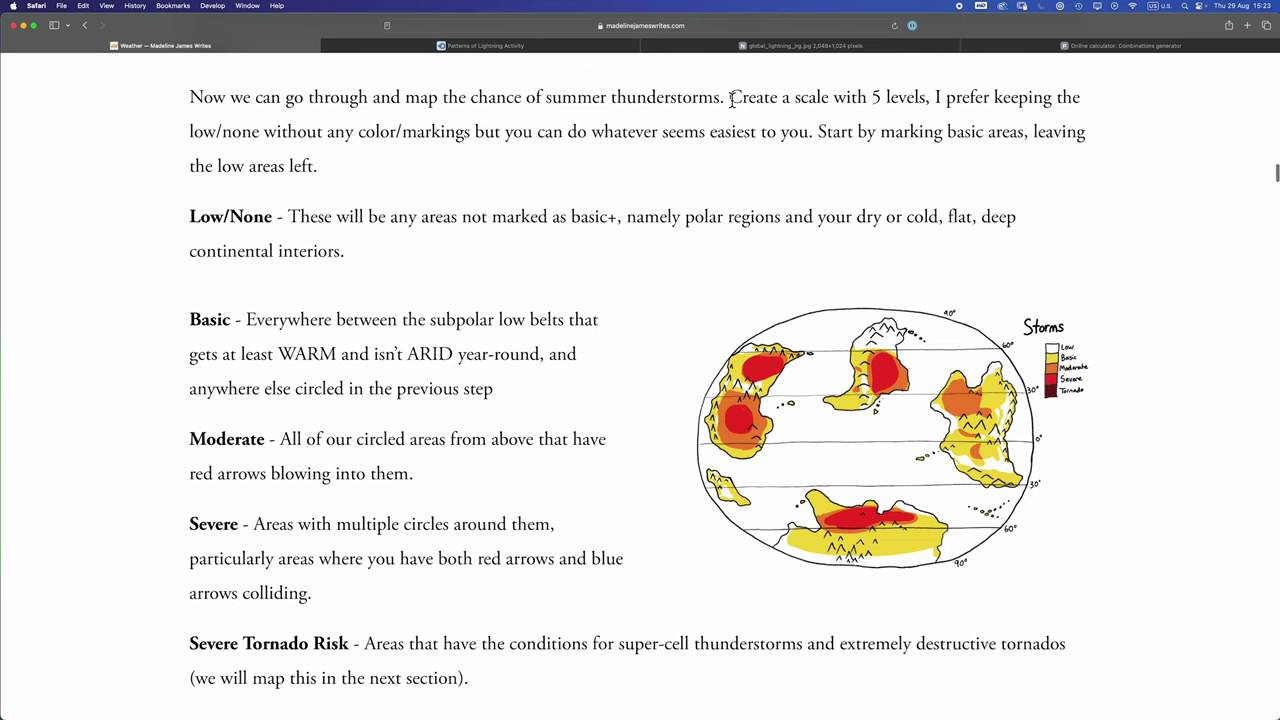
{"action": "left_click_drag", "start_coordinate": [729, 97], "coordinate": [924, 97]}
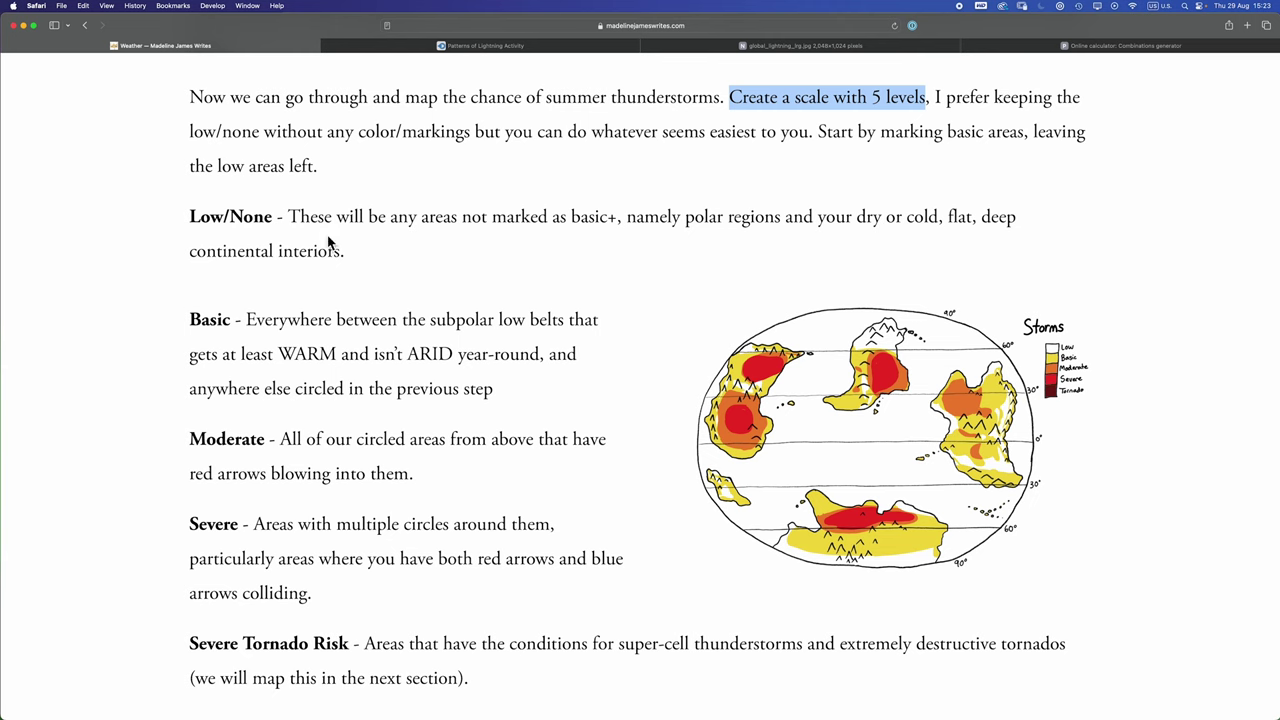
Highlight the Low/None, Basic, Moderate, Severe and Tornado levels, then view the global_lightning_lrg.jpg tab
{"action": "left_click_drag", "start_coordinate": [186, 216], "coordinate": [272, 216]}
{"action": "left_click_drag", "start_coordinate": [190, 319], "coordinate": [230, 319]}
{"action": "left_click_drag", "start_coordinate": [189, 439], "coordinate": [264, 439]}
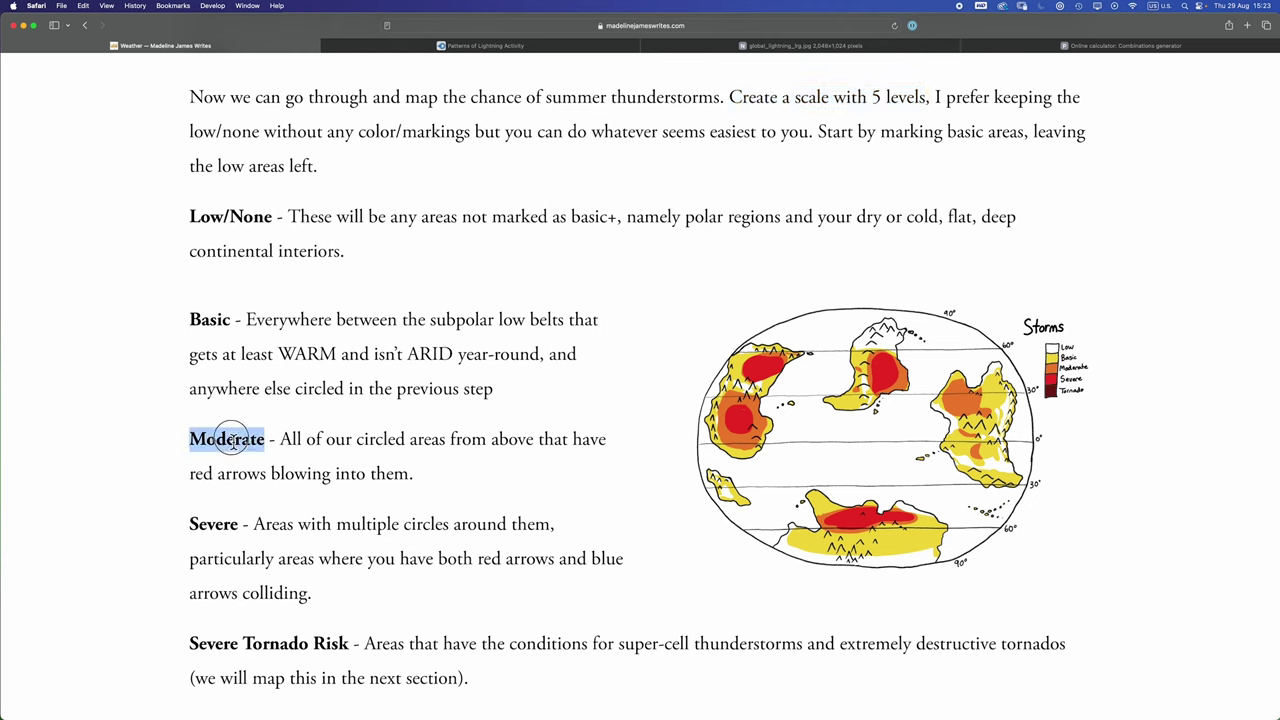
{"action": "double_click", "coordinate": [213, 524]}
{"action": "double_click", "coordinate": [287, 643]}
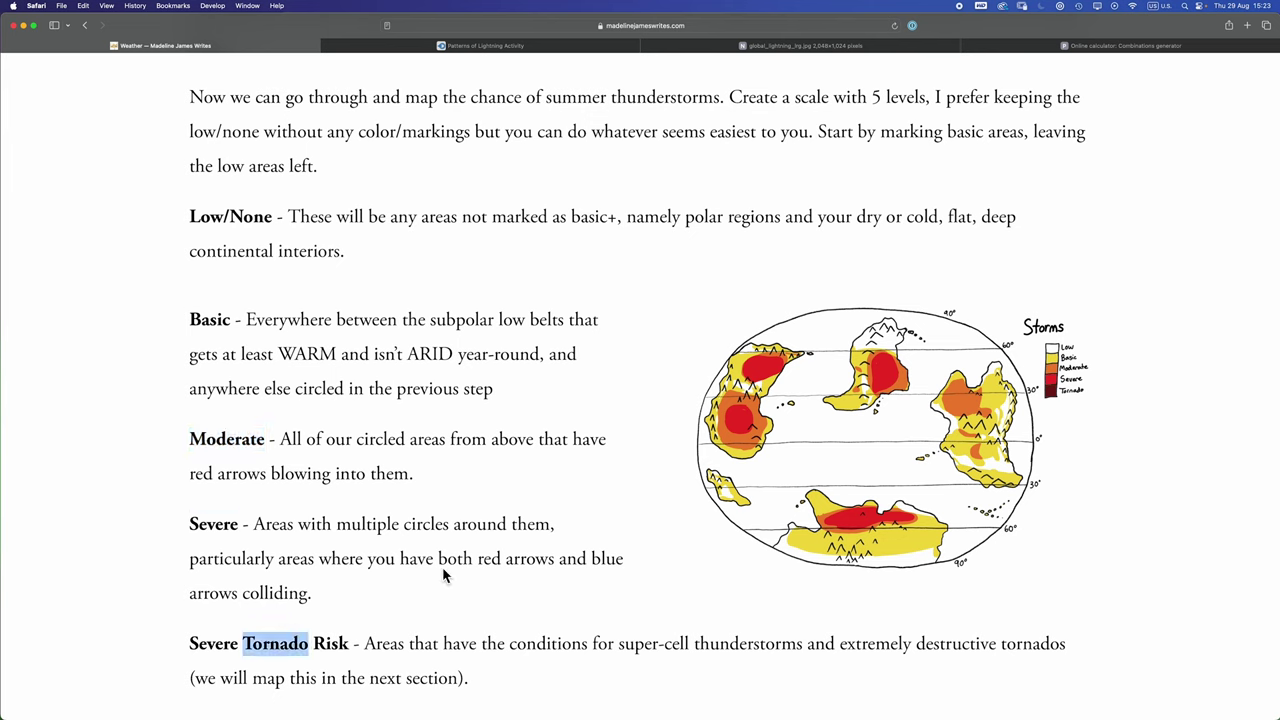
{"action": "left_click", "coordinate": [518, 527]}
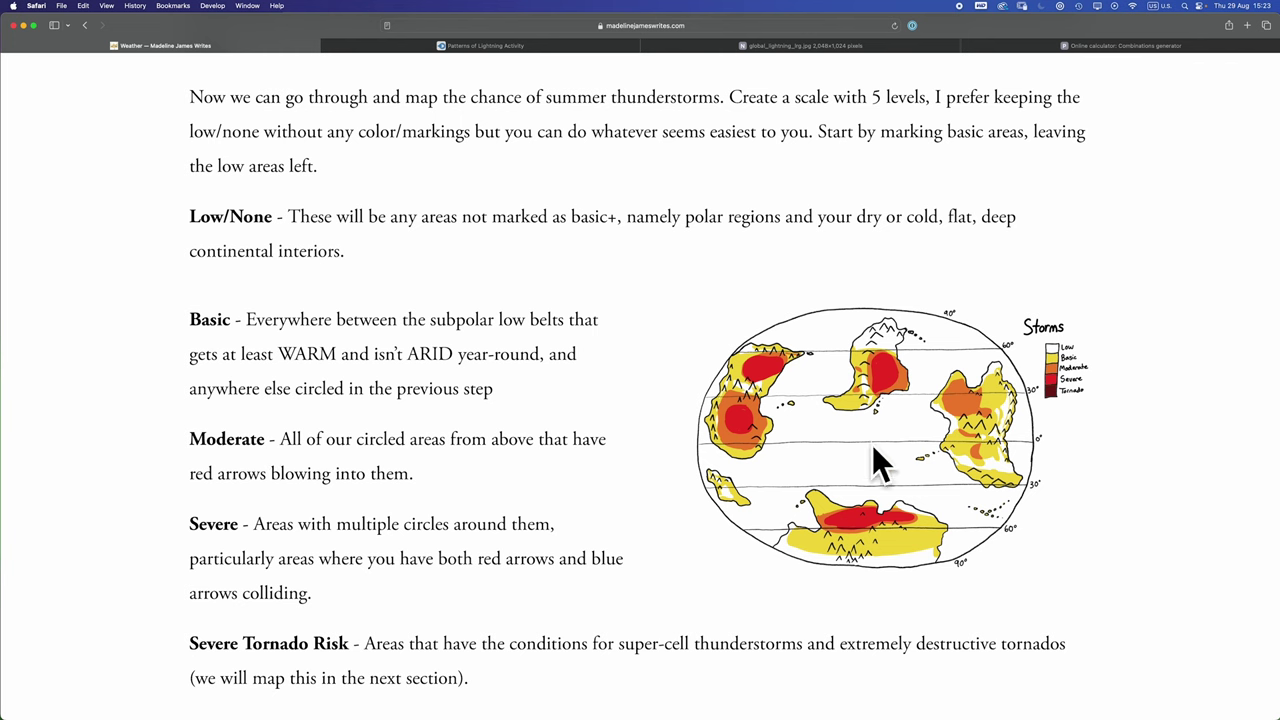
{"action": "left_click", "coordinate": [760, 45]}
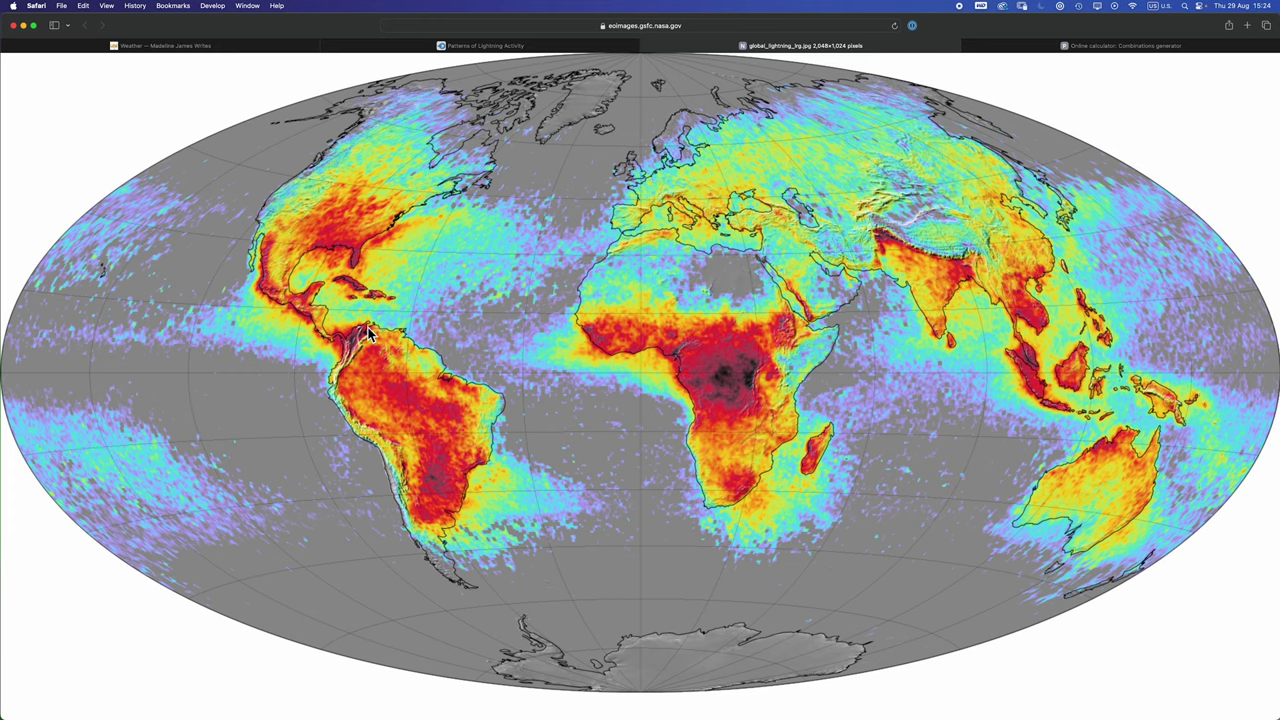
Compare the Weather article with the lightning map, then return to the Photoshop thunderstorm key
{"action": "left_click", "coordinate": [262, 45]}
{"action": "left_click", "coordinate": [760, 45]}
{"action": "key", "text": "super+Tab"}
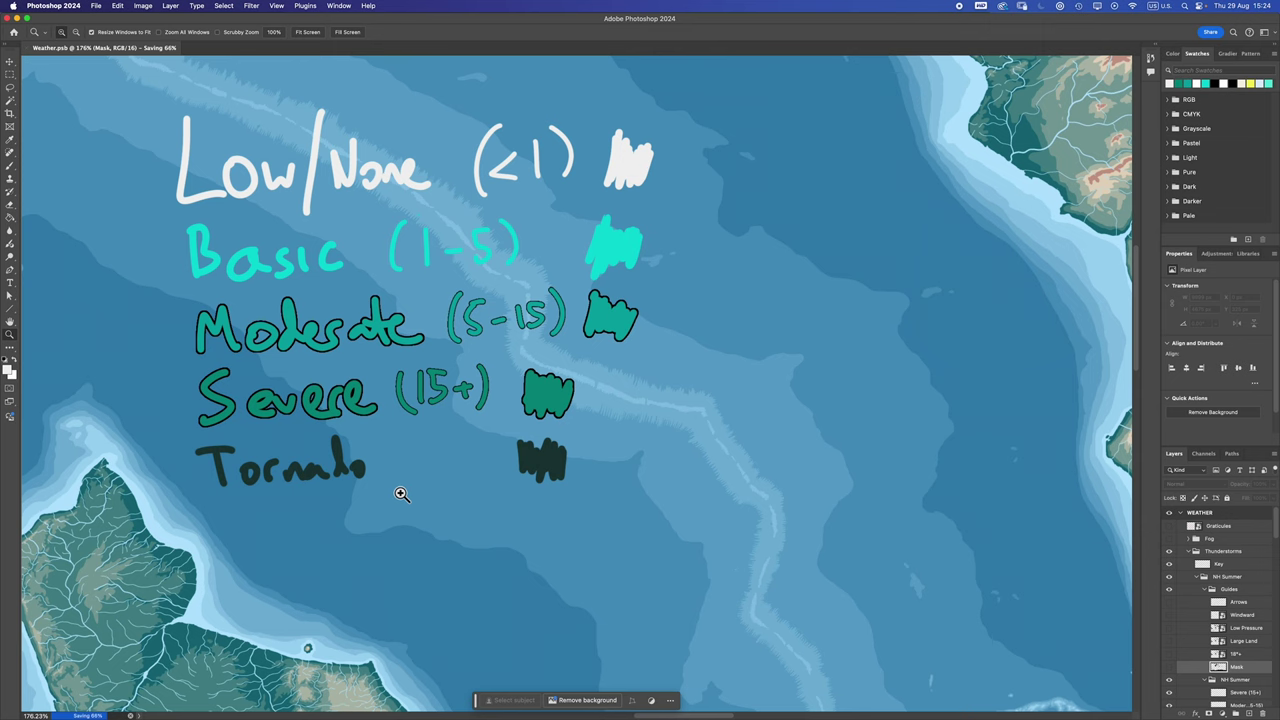
Fit the whole map on screen and load the Mask layer's land areas as a selection
{"action": "key", "text": "super+0"}
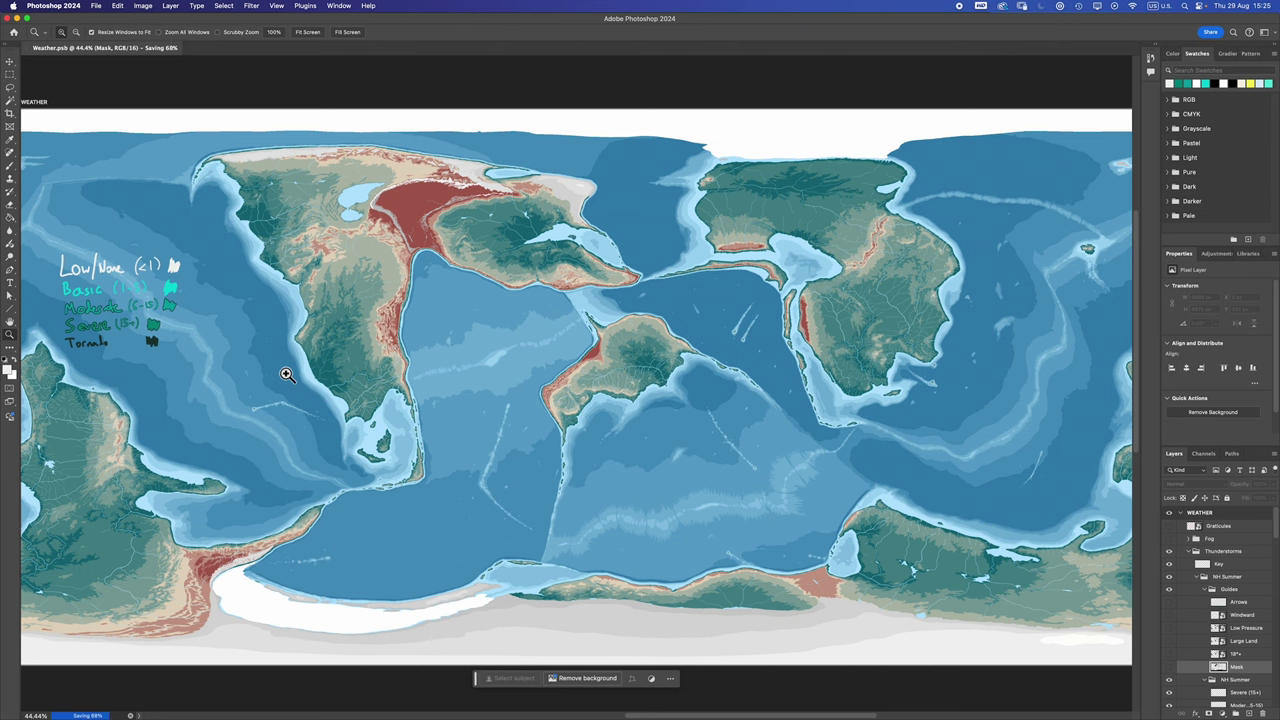
{"action": "scroll", "coordinate": [1233, 667], "scroll_direction": "down", "scroll_amount": 2}
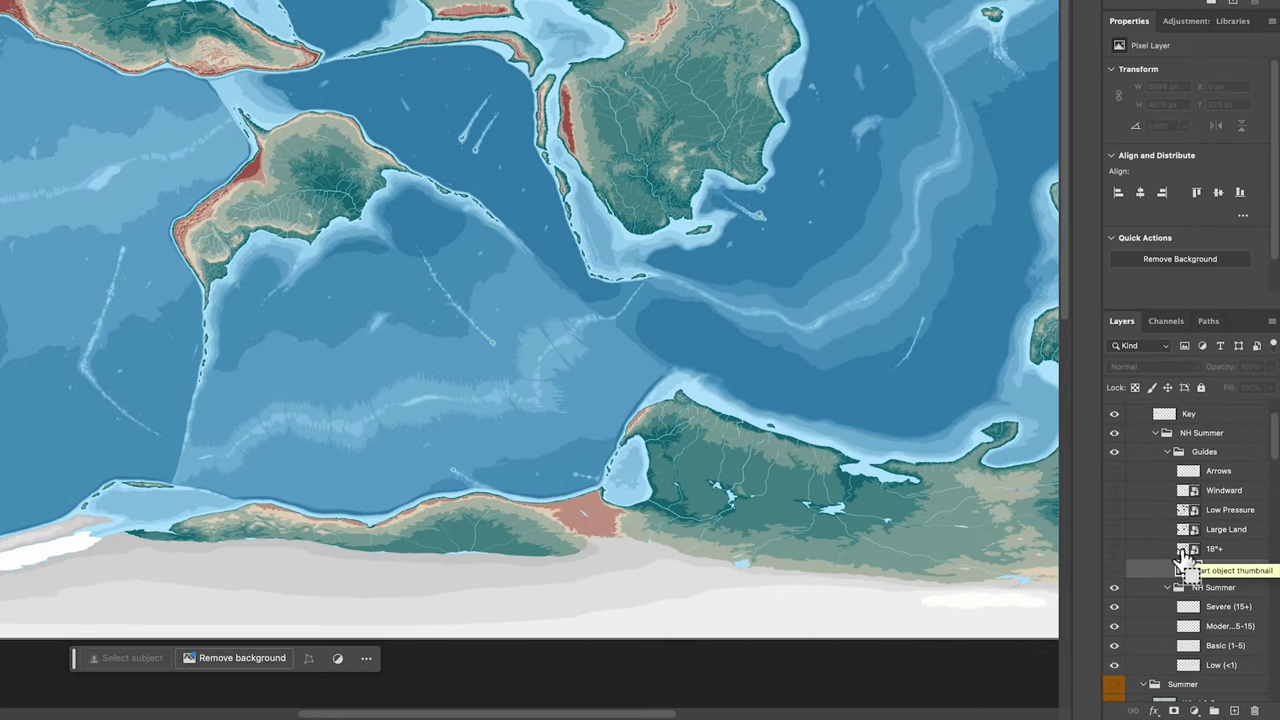
{"action": "left_click", "coordinate": [1185, 564], "text": "ctrl"}
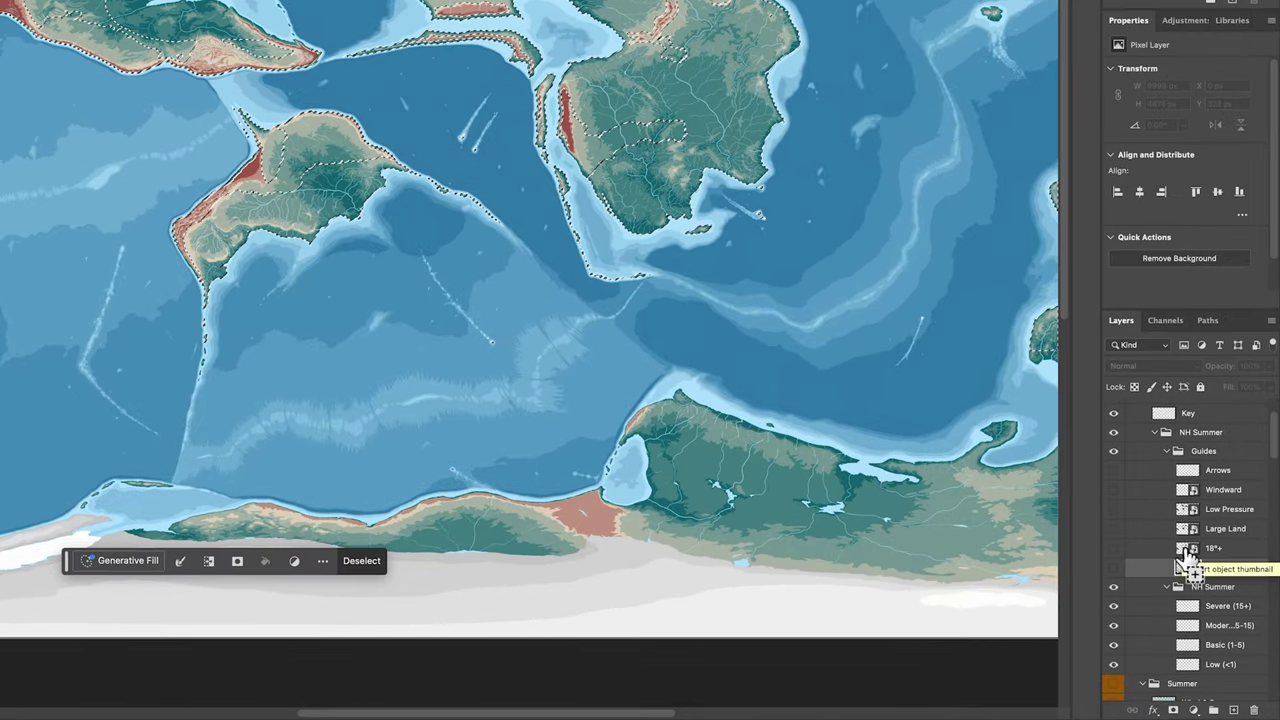
{"action": "mouse_move", "coordinate": [1188, 556]}
{"action": "left_mouse_down"}
{"action": "mouse_move", "coordinate": [1186, 497]}
{"action": "mouse_move", "coordinate": [1201, 537]}
{"action": "left_mouse_up"}
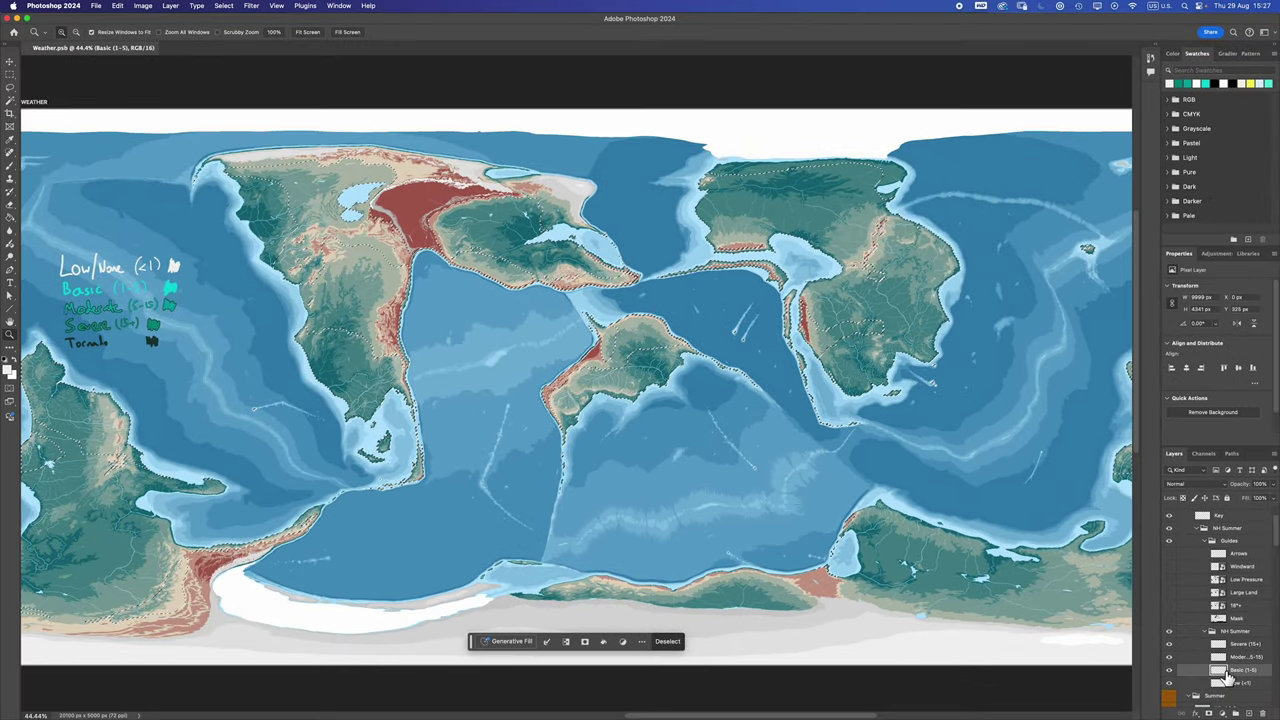
Fill the selected land with the key's cyan on the Basic (1-5) layer, deselect, and save
{"action": "left_click", "coordinate": [1226, 672]}
{"action": "key", "text": "i"}
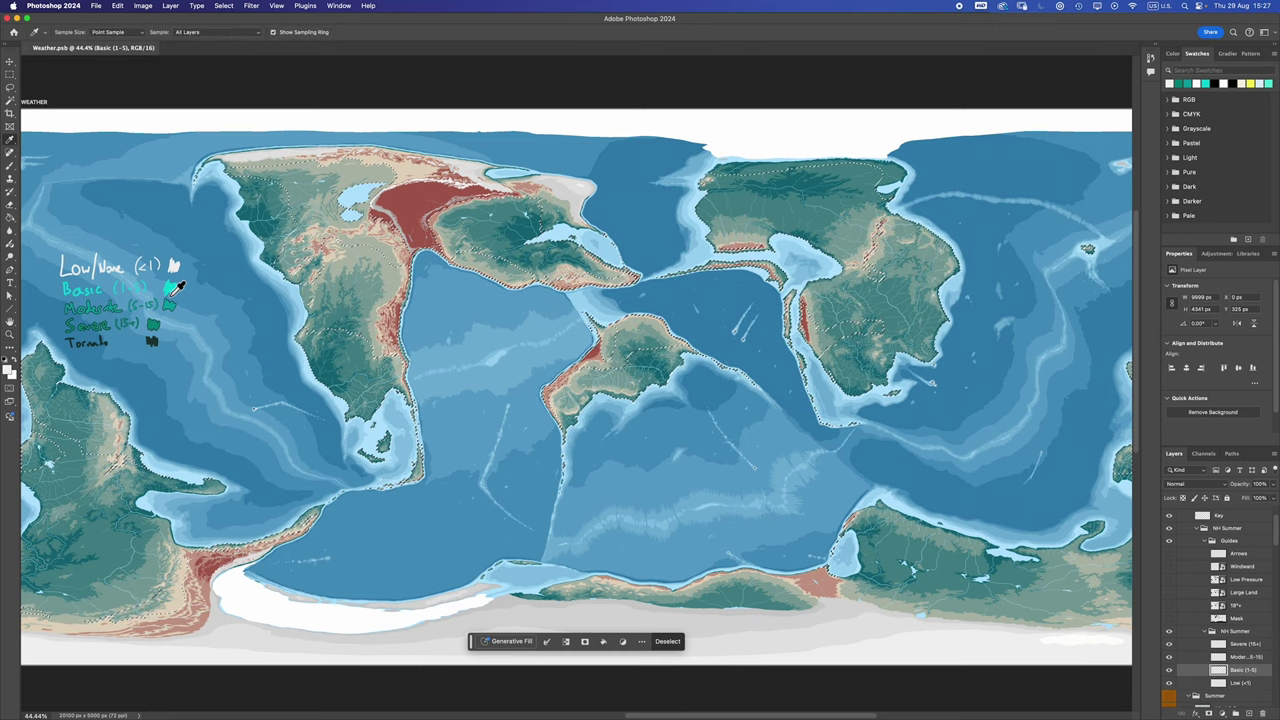
{"action": "left_click", "coordinate": [329, 325]}
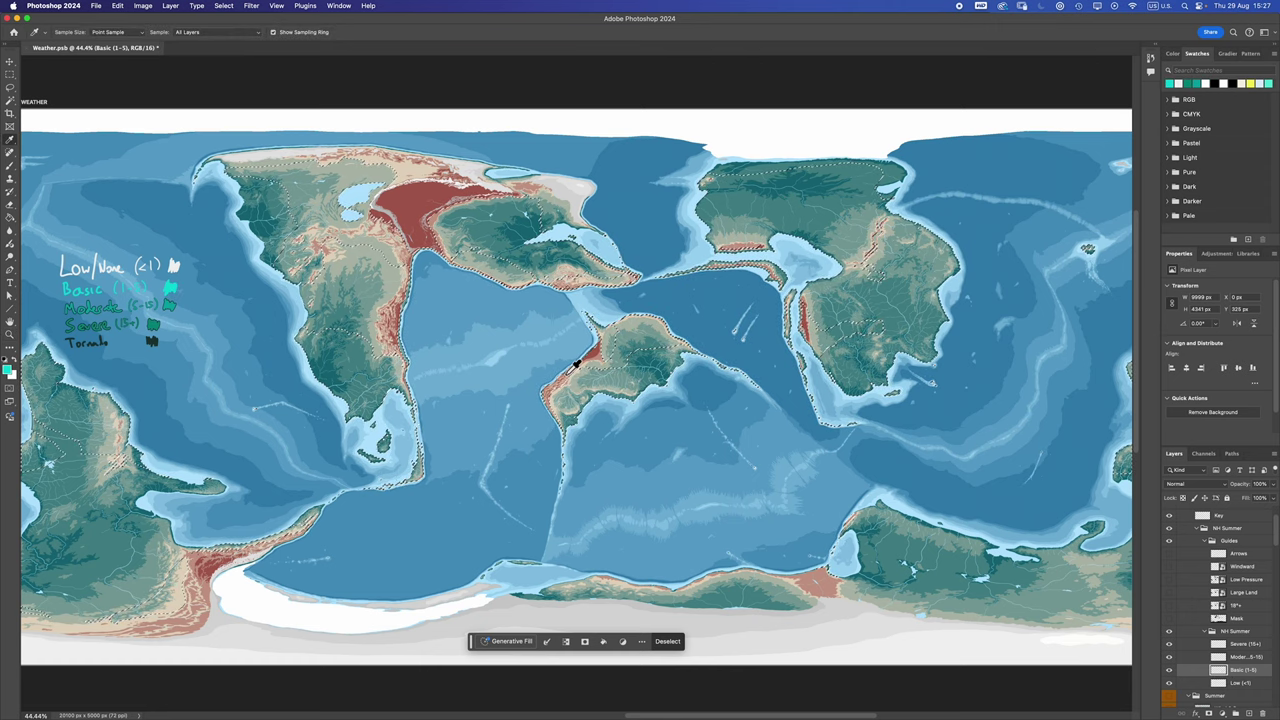
{"action": "key", "text": "alt+BackSpace"}
{"action": "key", "text": "super+d"}
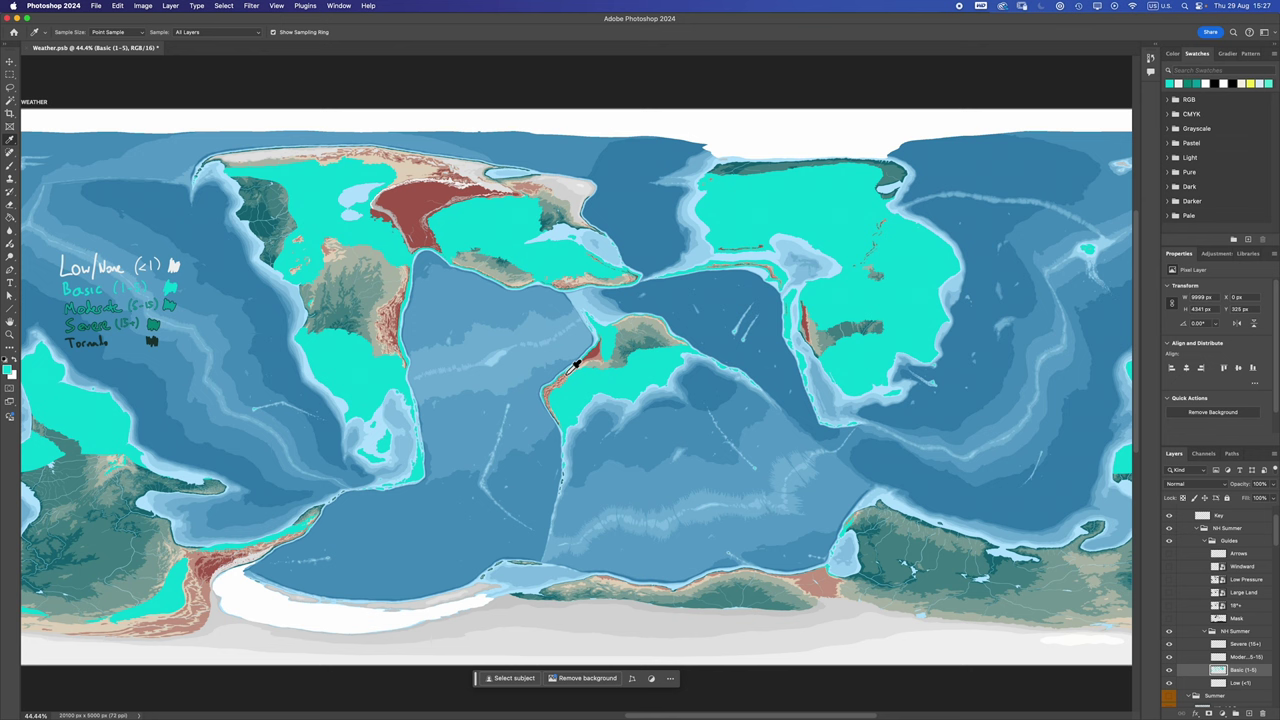
{"action": "key", "text": "b"}
{"action": "key", "text": "super+s"}
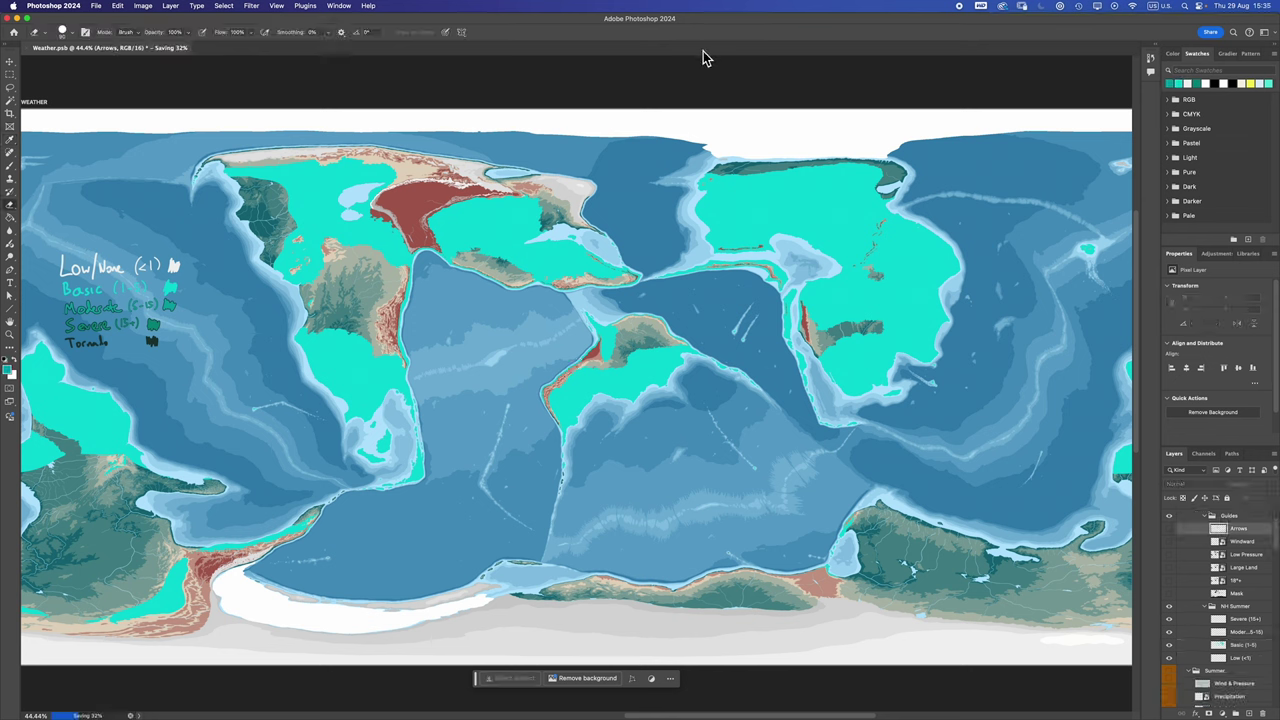
Hide the Basic (1-5) fill, show the wind arrows, and load the landmasses from Mask as a selection
{"action": "left_click", "coordinate": [1169, 645]}
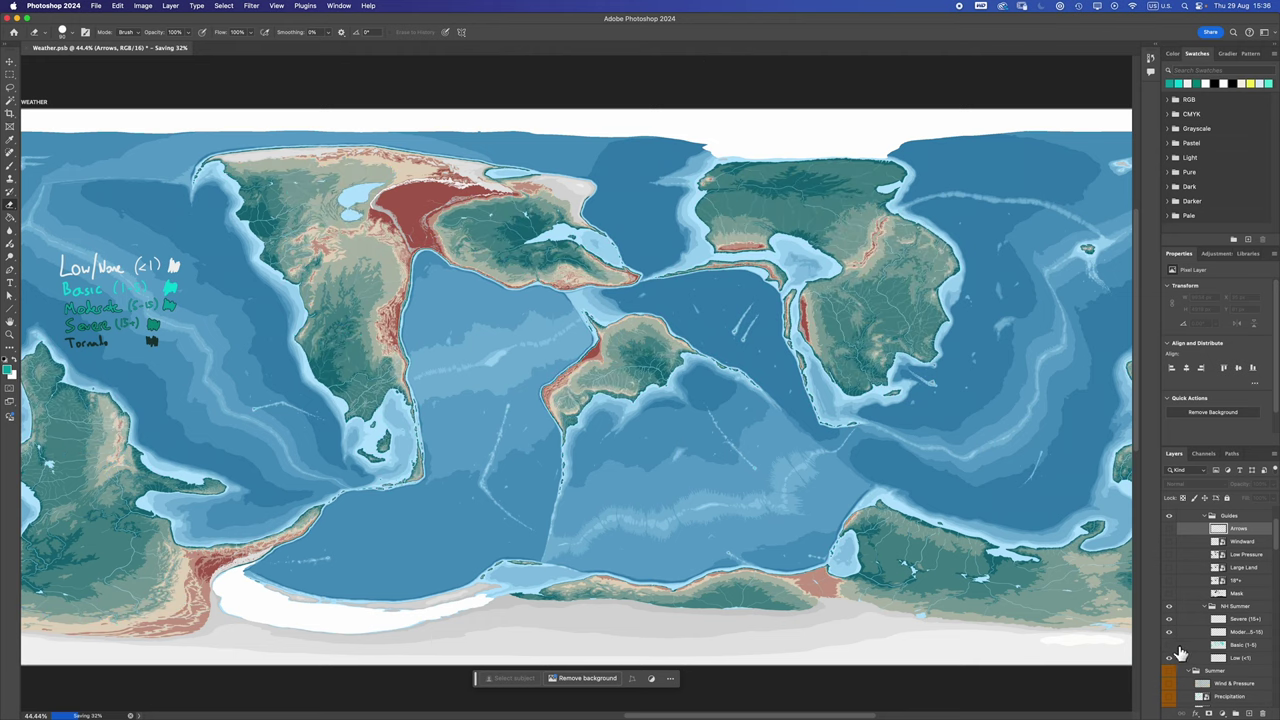
{"action": "left_click", "coordinate": [1169, 528]}
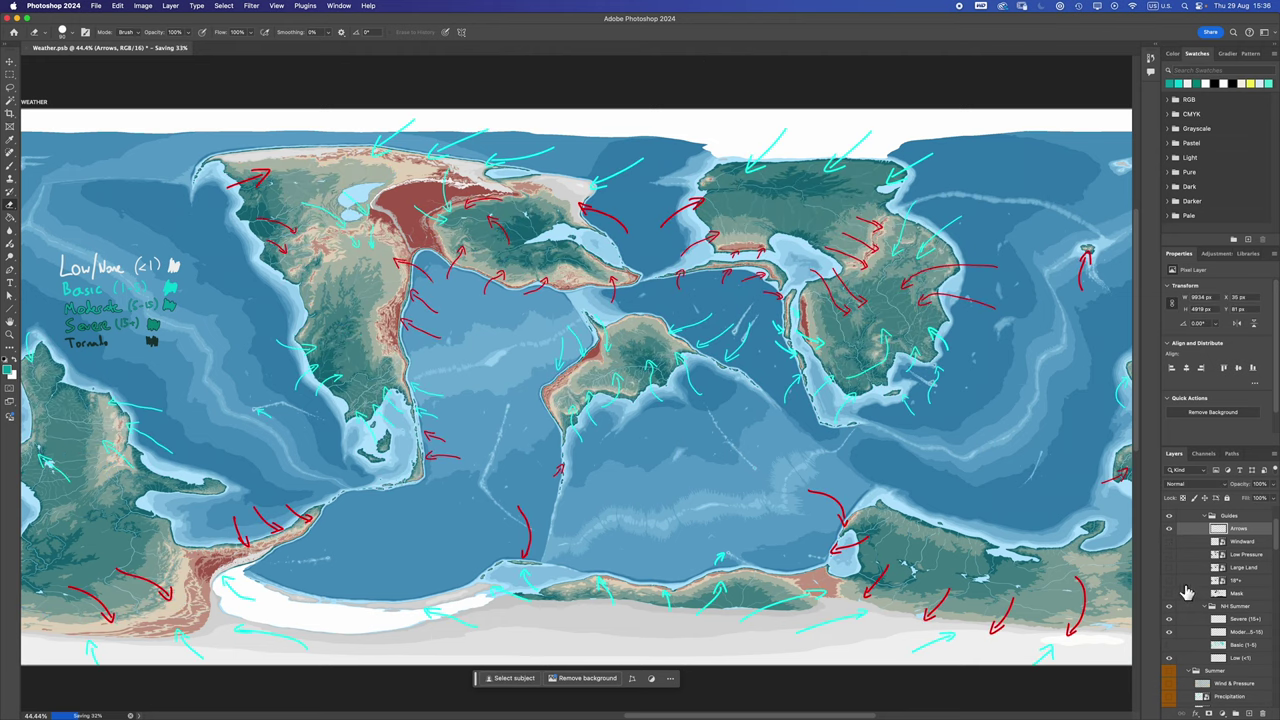
{"action": "left_click_drag", "start_coordinate": [1215, 614], "coordinate": [1222, 588]}
{"action": "left_click", "coordinate": [1218, 592], "text": "super"}
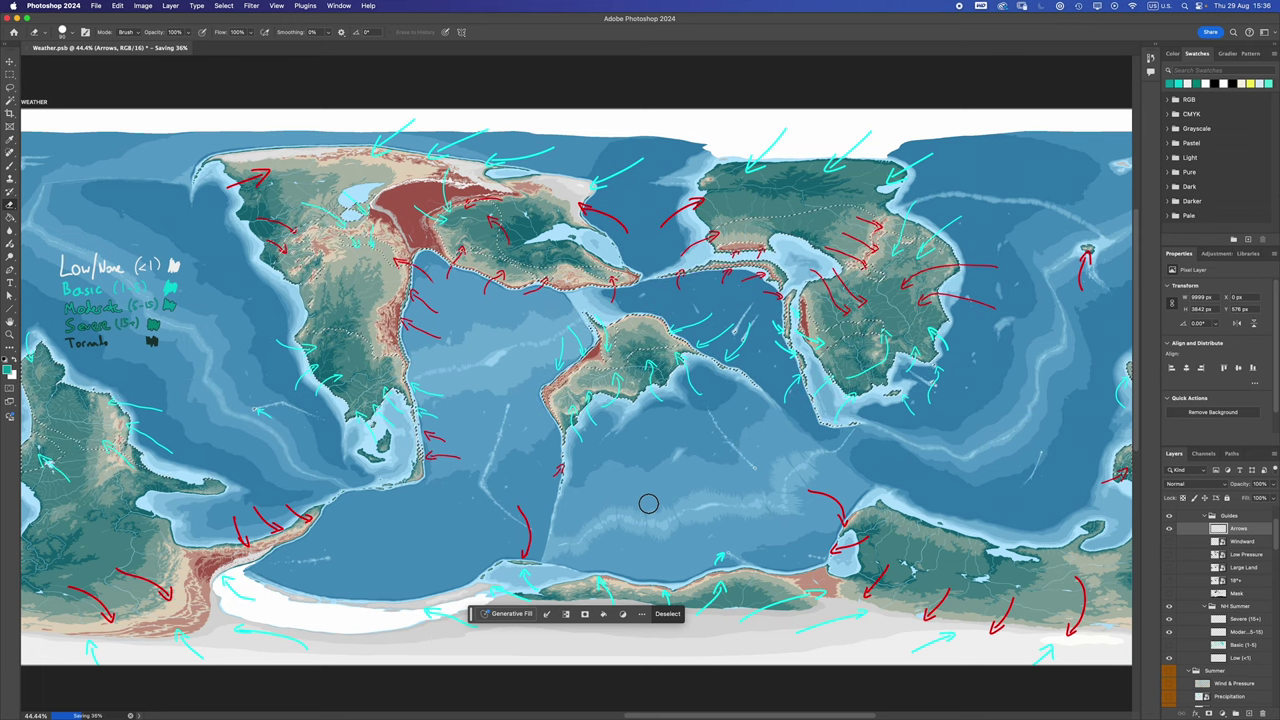
On the Moderate (5-15) layer, zoom into the west coast and brush teal over windward inland areas
{"action": "left_click", "coordinate": [1222, 634]}
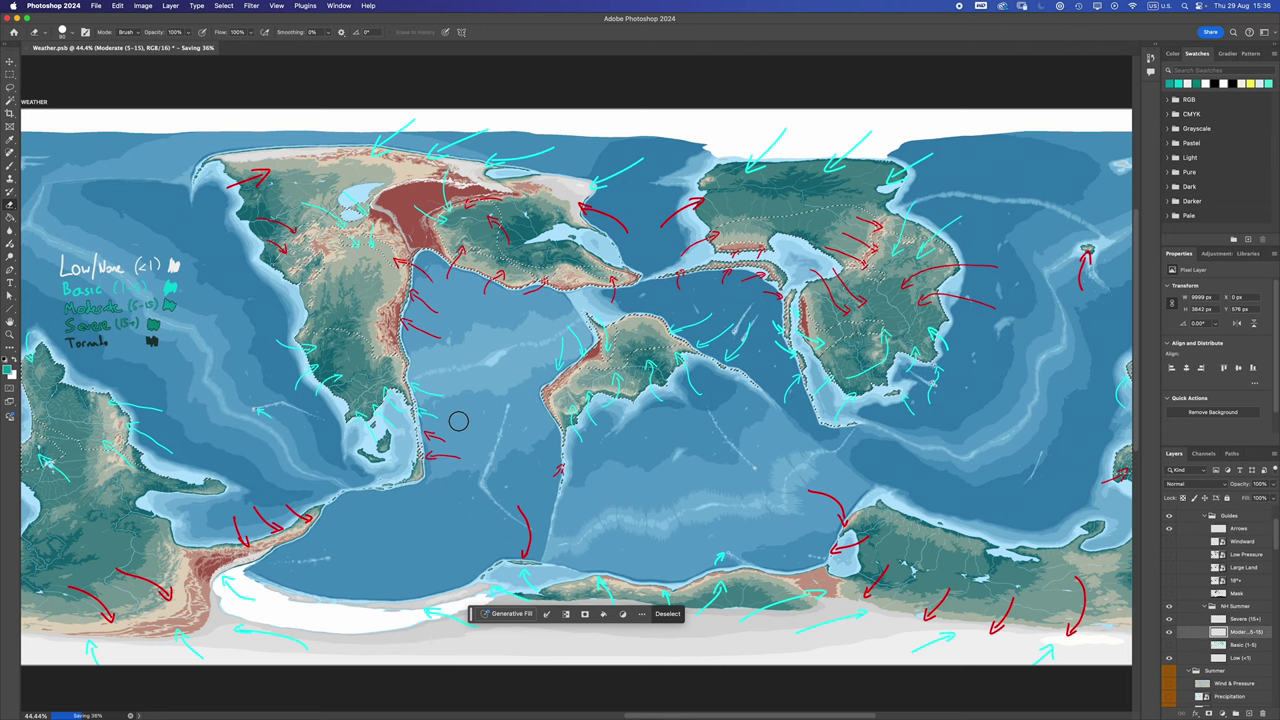
{"action": "key", "text": "z"}
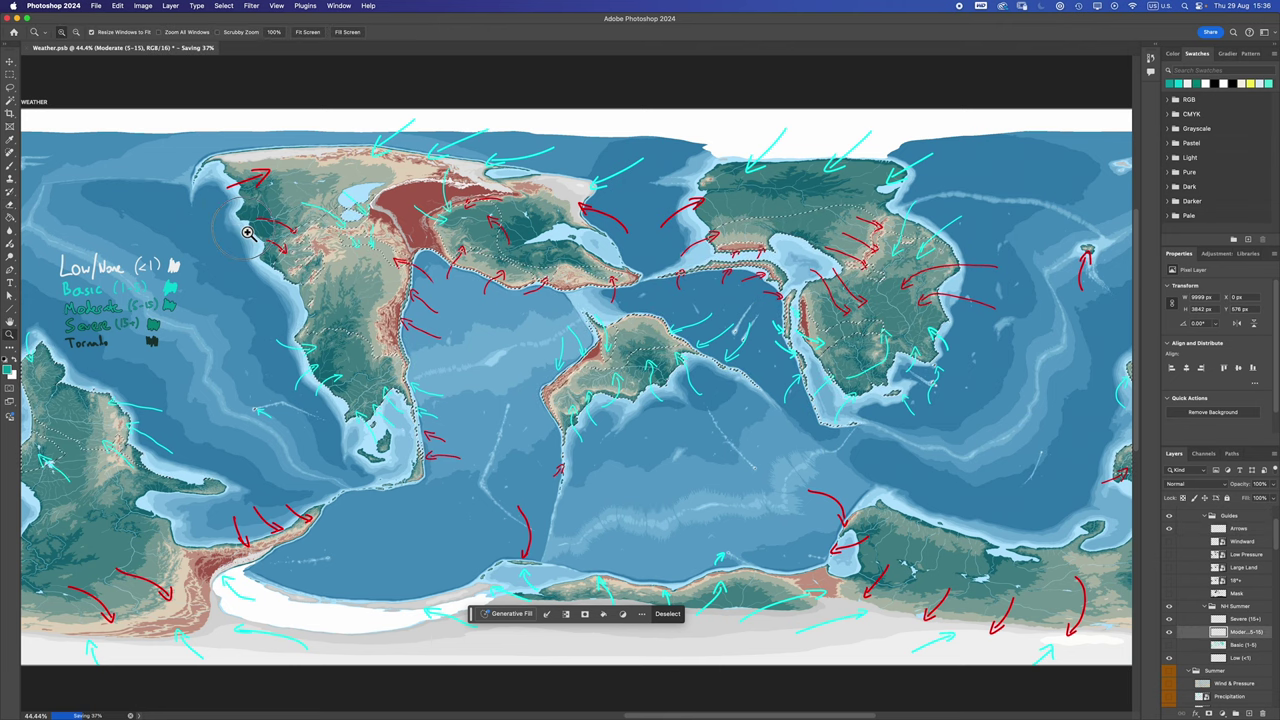
{"action": "left_click_drag", "start_coordinate": [238, 220], "coordinate": [360, 326]}
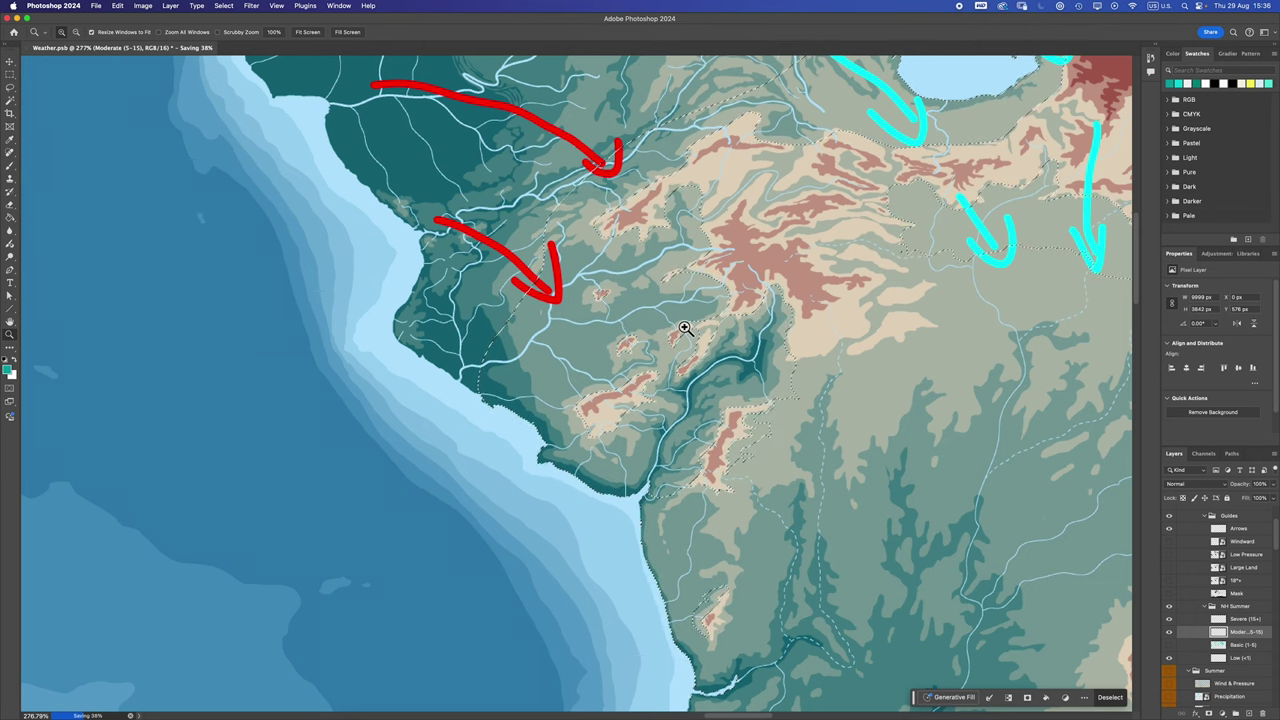
{"action": "key", "text": "b"}
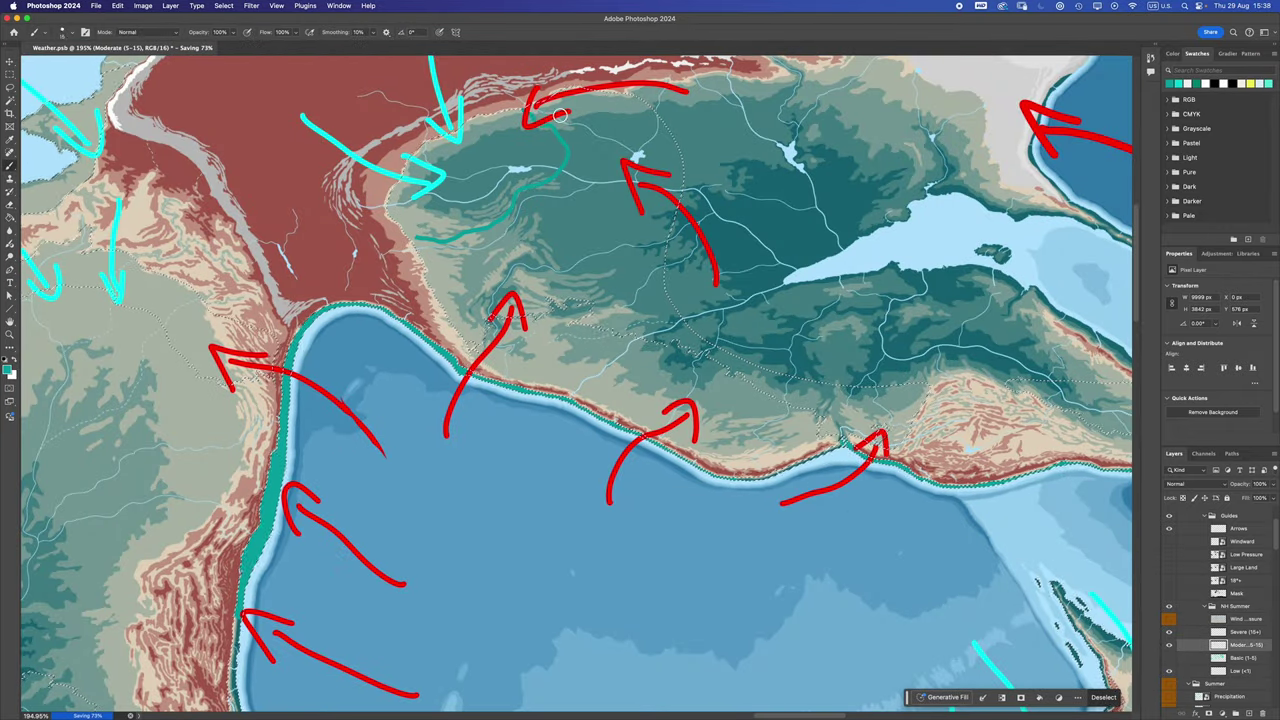
{"action": "mouse_move", "coordinate": [560, 100]}
{"action": "left_mouse_down"}
{"action": "mouse_move", "coordinate": [677, 208]}
{"action": "mouse_move", "coordinate": [450, 290]}
{"action": "mouse_move", "coordinate": [501, 288]}
{"action": "mouse_move", "coordinate": [872, 420]}
{"action": "mouse_move", "coordinate": [571, 262]}
{"action": "mouse_move", "coordinate": [463, 254]}
{"action": "mouse_move", "coordinate": [594, 160]}
{"action": "left_mouse_up"}
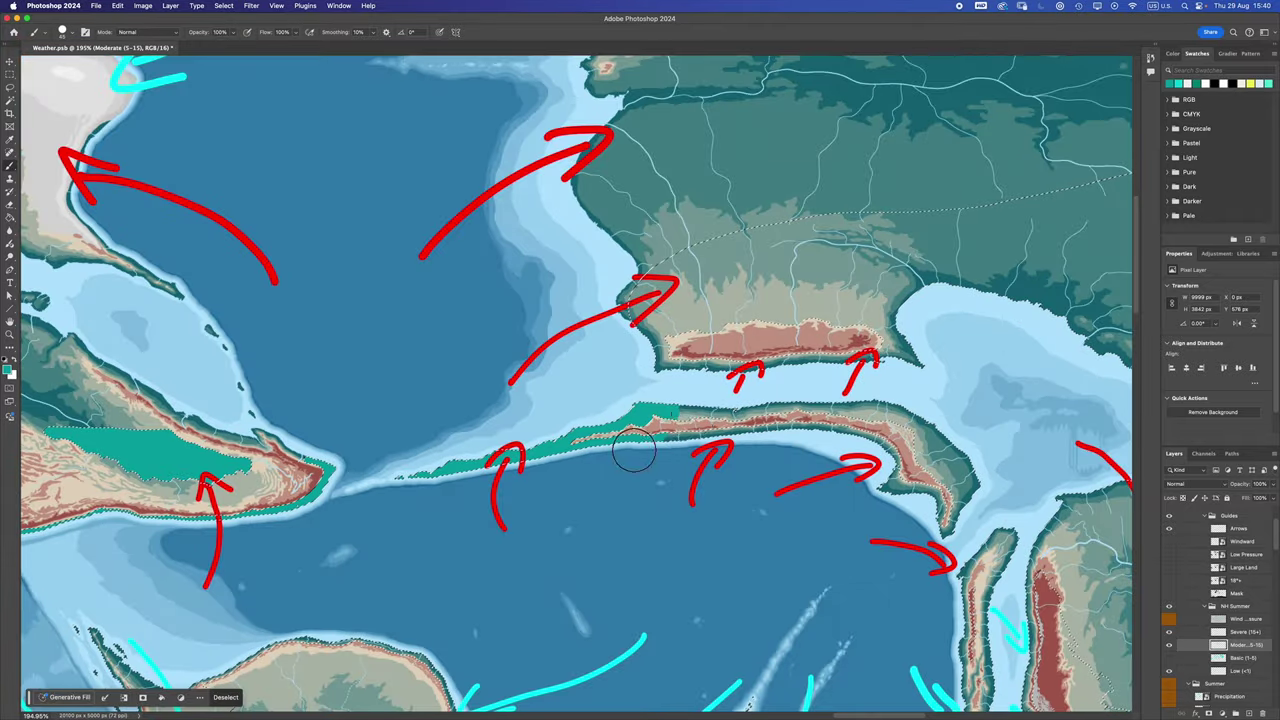
{"action": "mouse_move", "coordinate": [634, 452]}
{"action": "left_mouse_down"}
{"action": "mouse_move", "coordinate": [963, 519]}
{"action": "mouse_move", "coordinate": [908, 349]}
{"action": "left_mouse_up"}
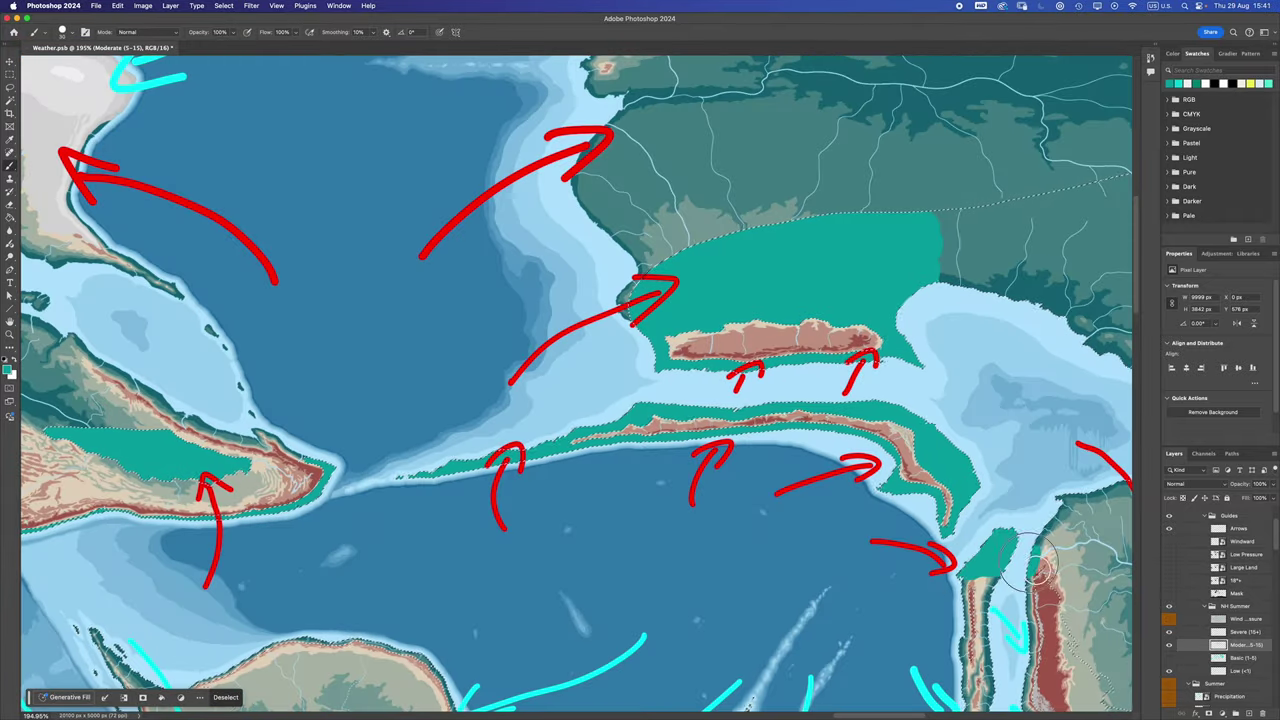
{"action": "left_click_drag", "start_coordinate": [940, 300], "coordinate": [1118, 290]}
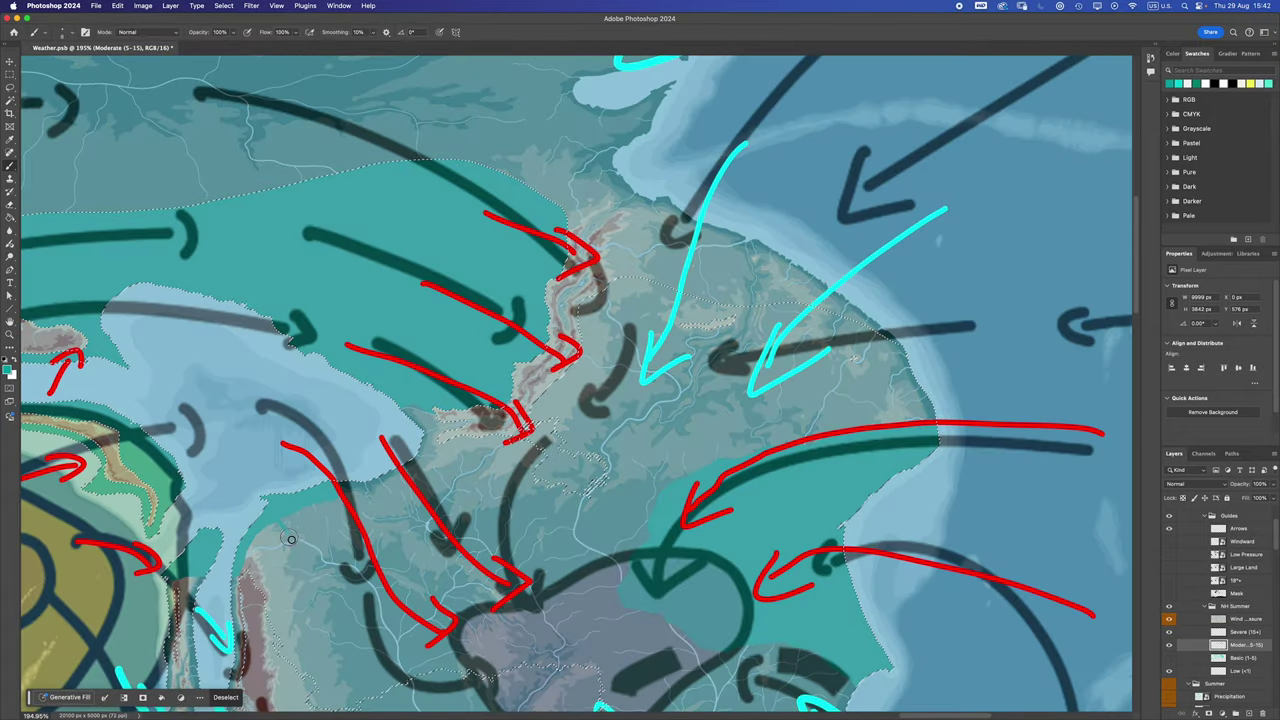
{"action": "left_click", "coordinate": [224, 5]}
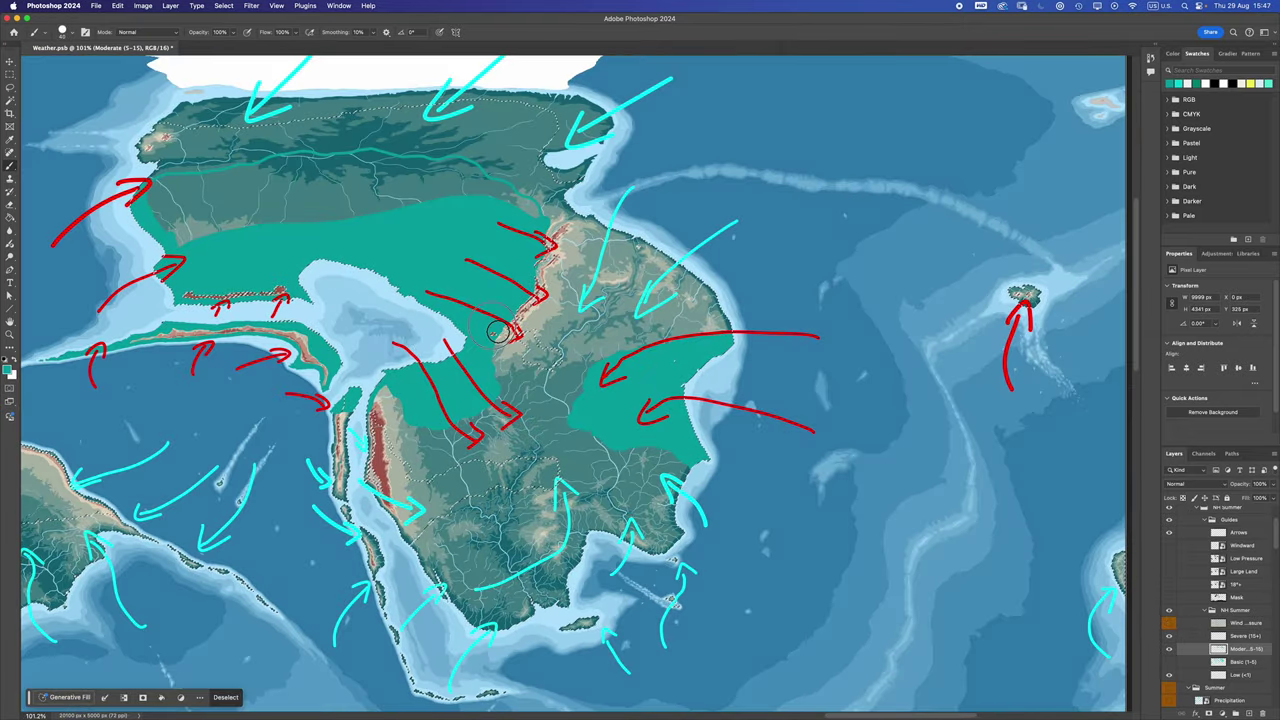
Fill the selected region with teal on the Moderate (5-15) layer
{"action": "key", "text": "shift+BackSpace"}
{"action": "key", "text": "Return"}
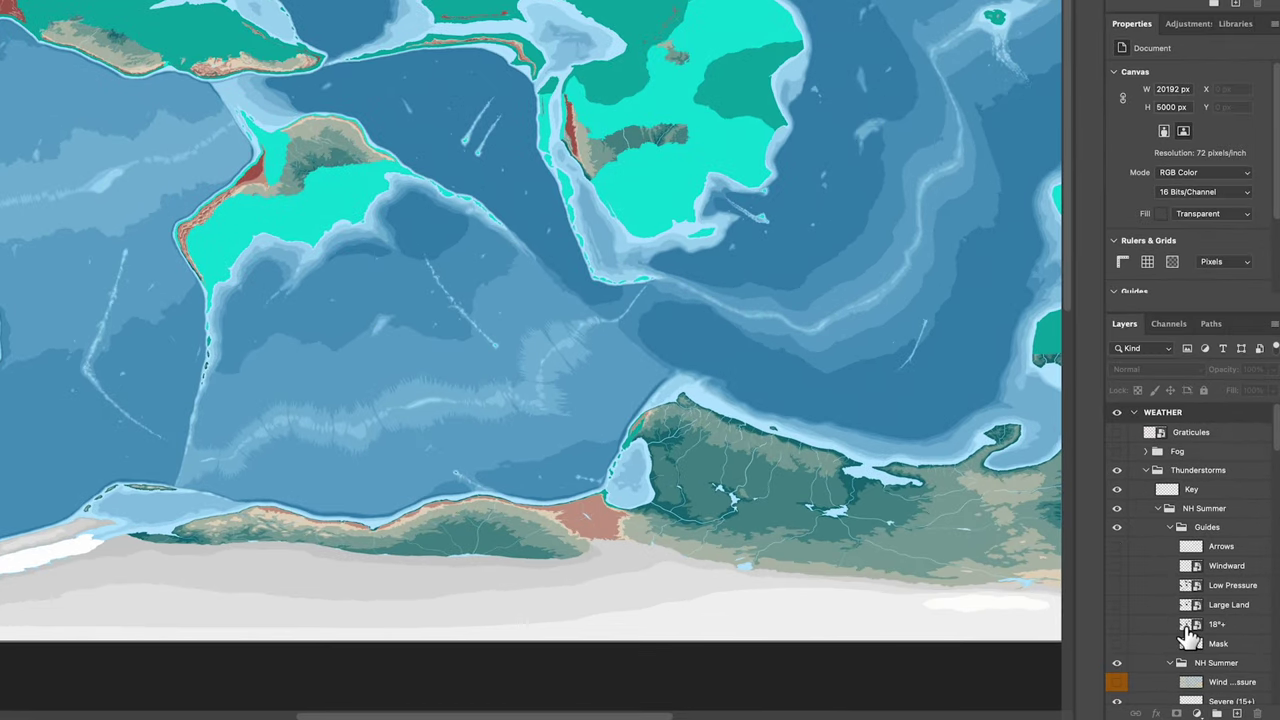
Load the 18°+ land as a selection, then intersect it with Large Land, Low Pressure and Windward
{"action": "mouse_move", "coordinate": [1185, 632]}
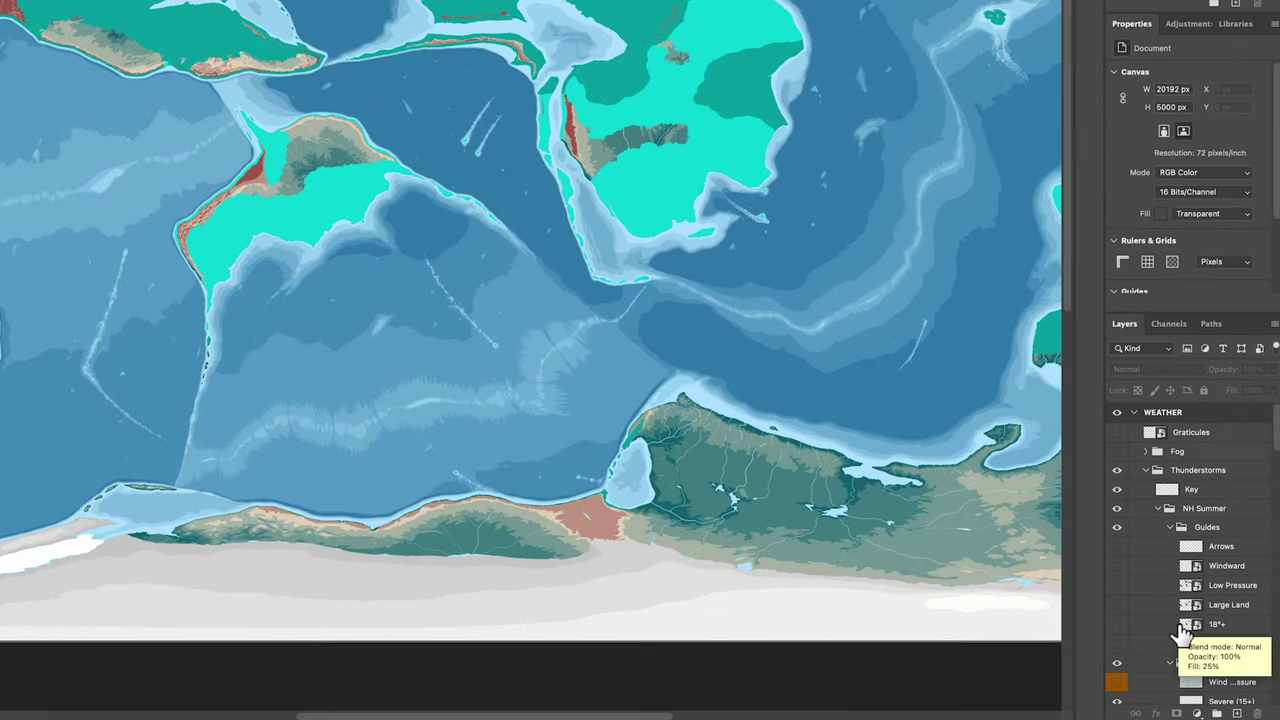
{"action": "left_click", "coordinate": [1188, 628], "text": "super"}
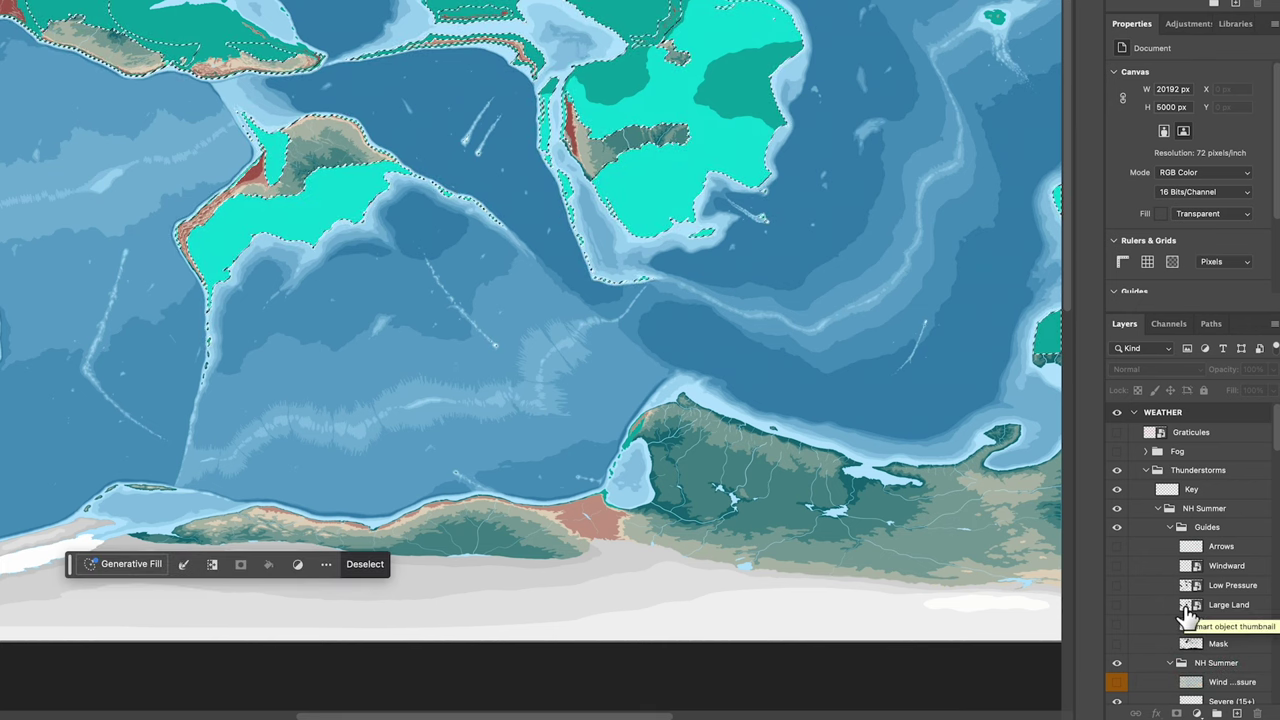
{"action": "right_click", "coordinate": [1189, 617]}
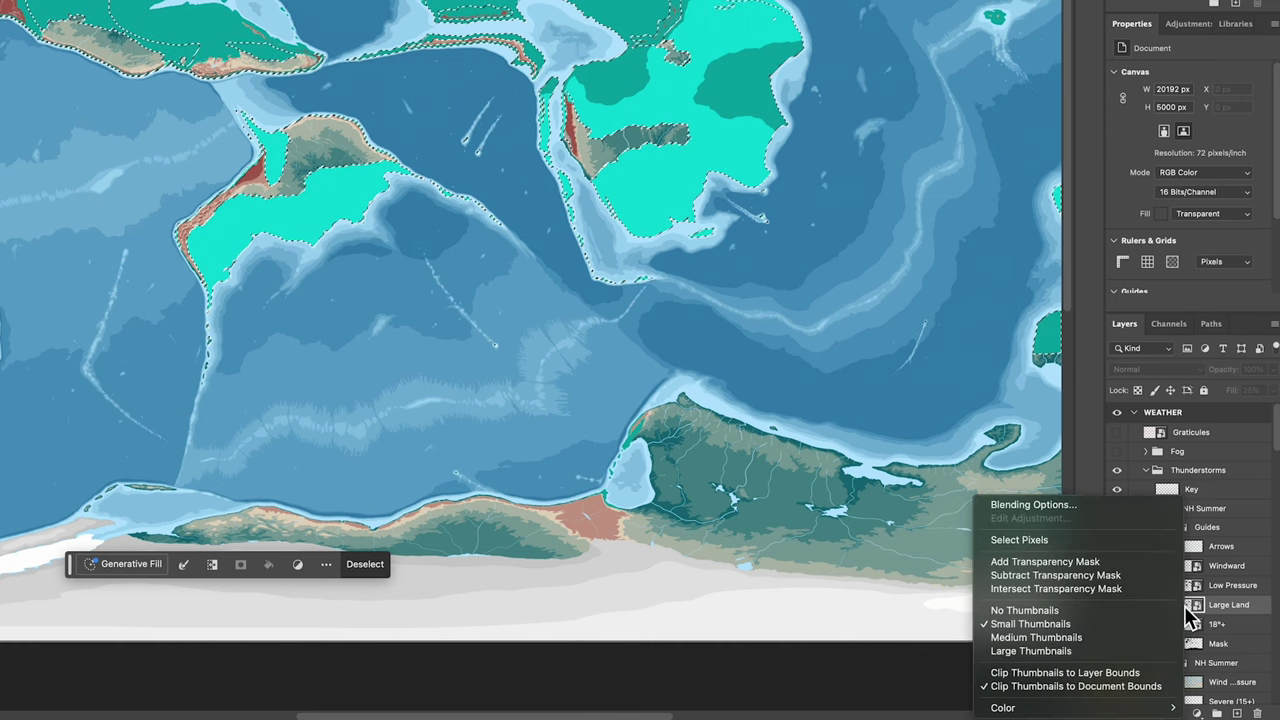
{"action": "left_click", "coordinate": [1101, 589]}
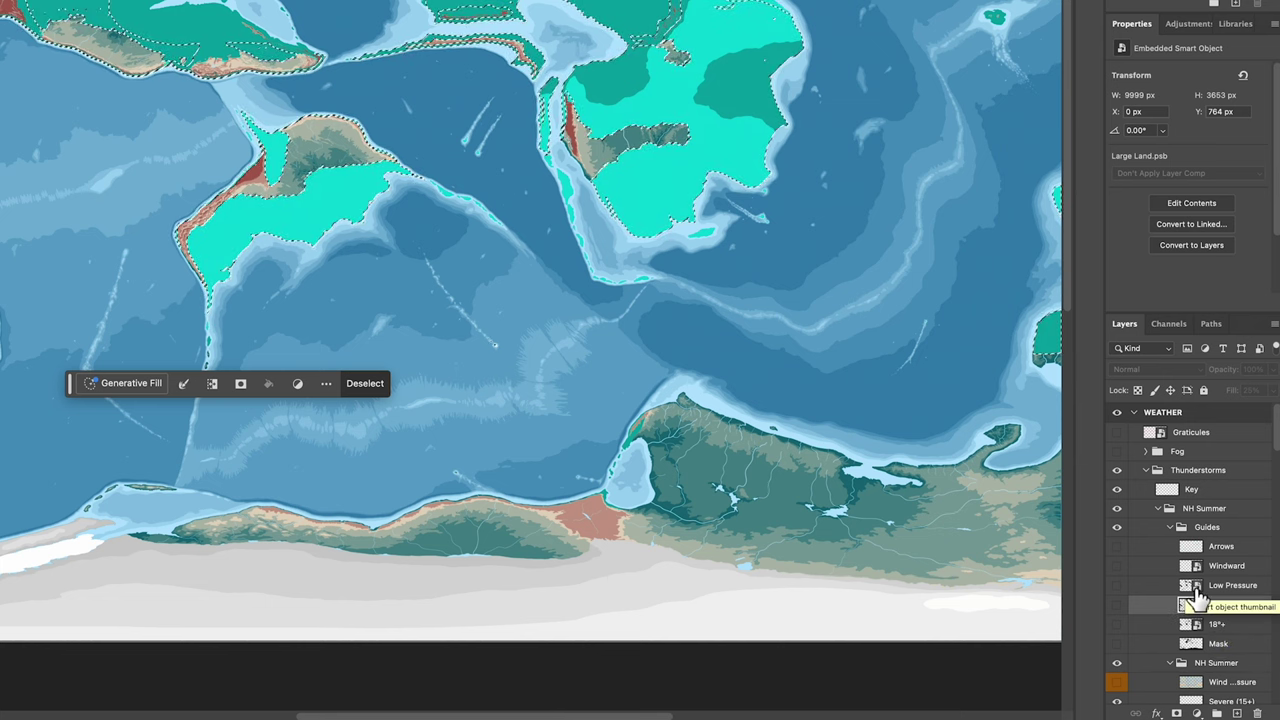
{"action": "right_click", "coordinate": [1194, 596]}
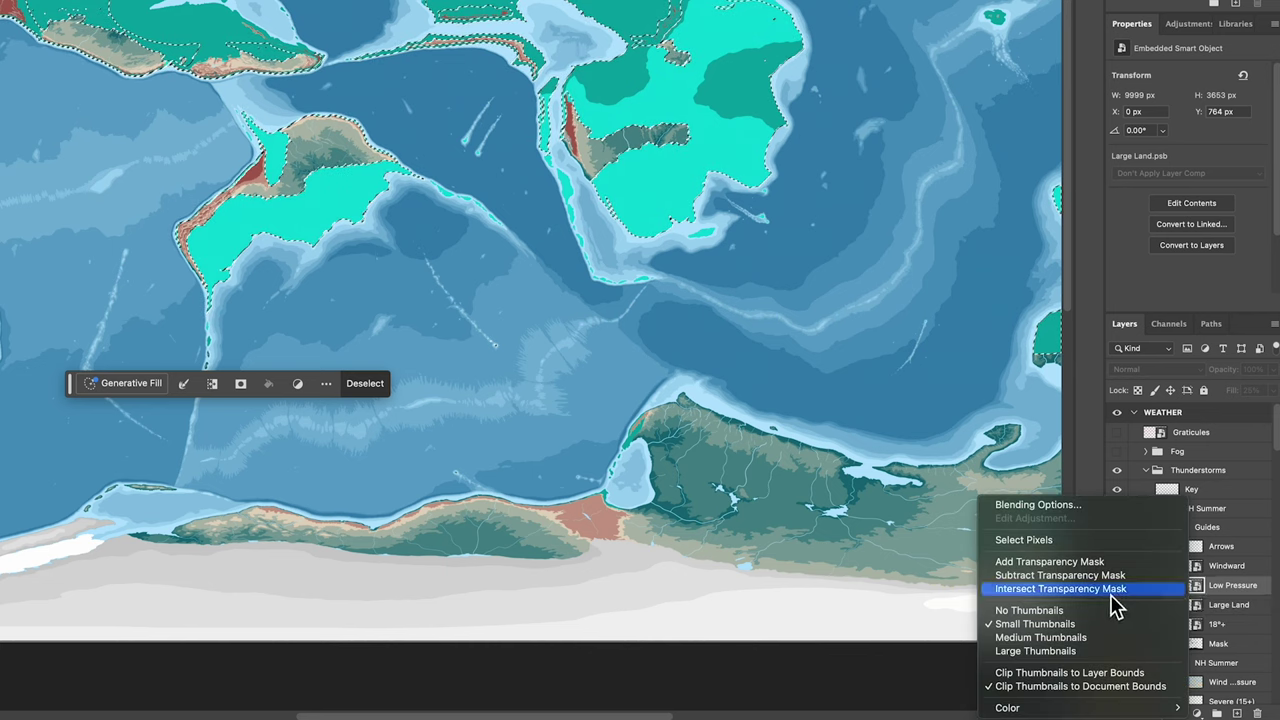
{"action": "left_click", "coordinate": [1113, 590]}
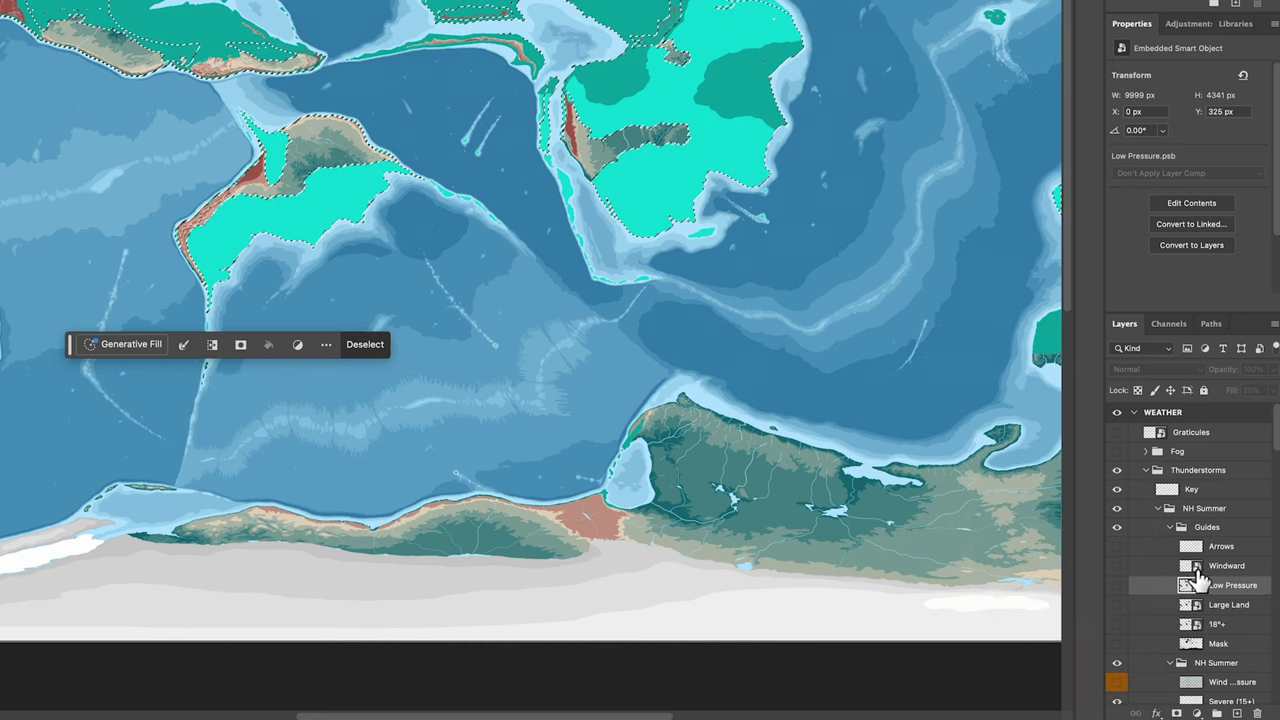
{"action": "right_click", "coordinate": [1196, 568]}
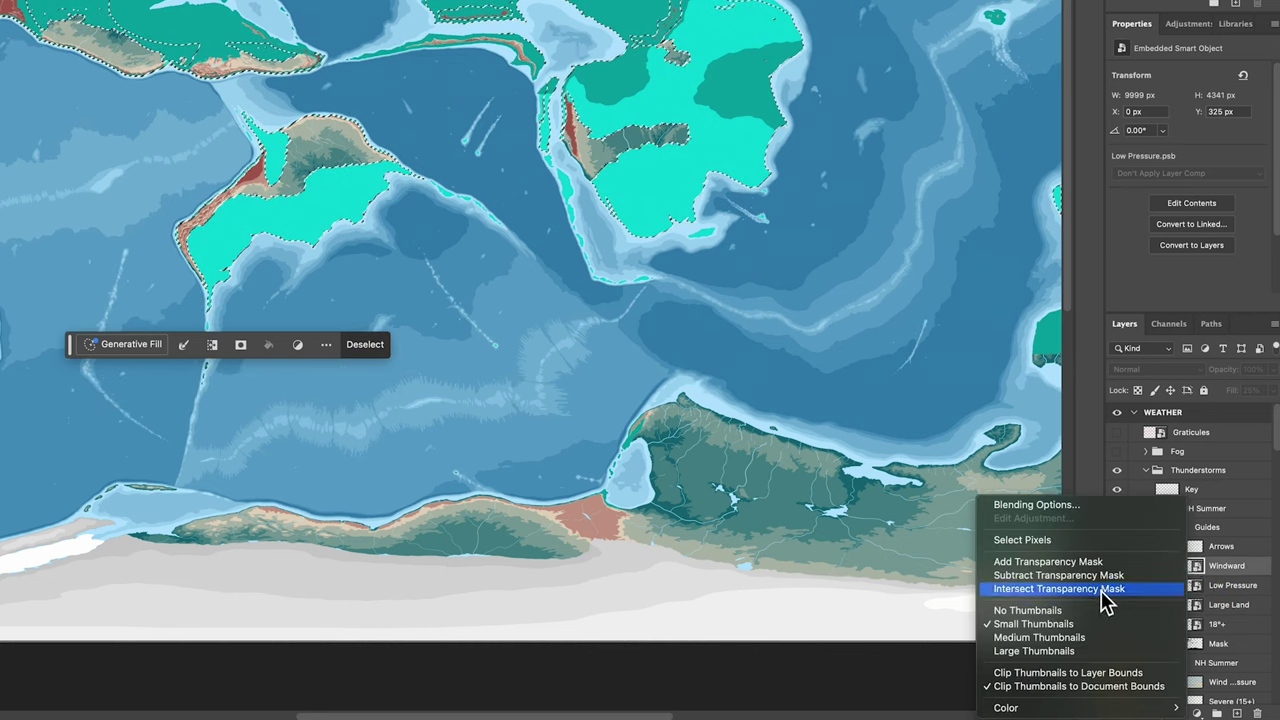
{"action": "left_click", "coordinate": [1103, 590]}
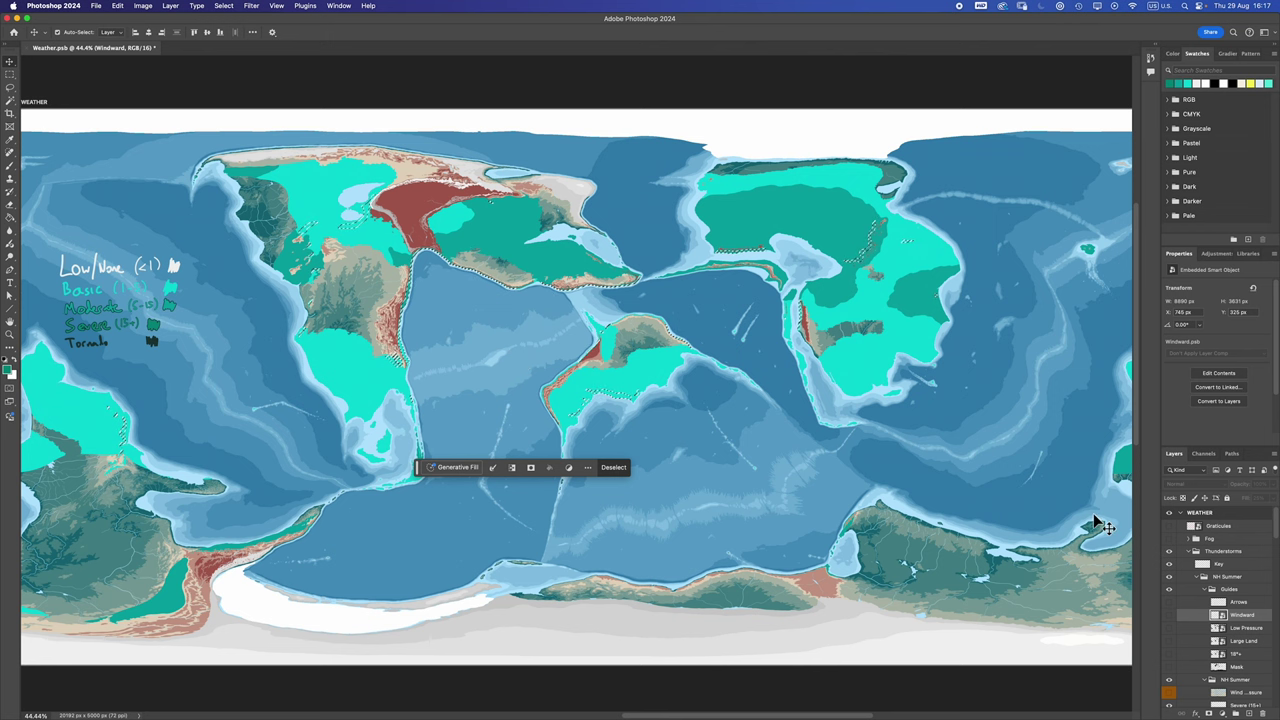
Sample a colour from the map, make Severe (15+) the active layer and deselect
{"action": "key", "text": "i"}
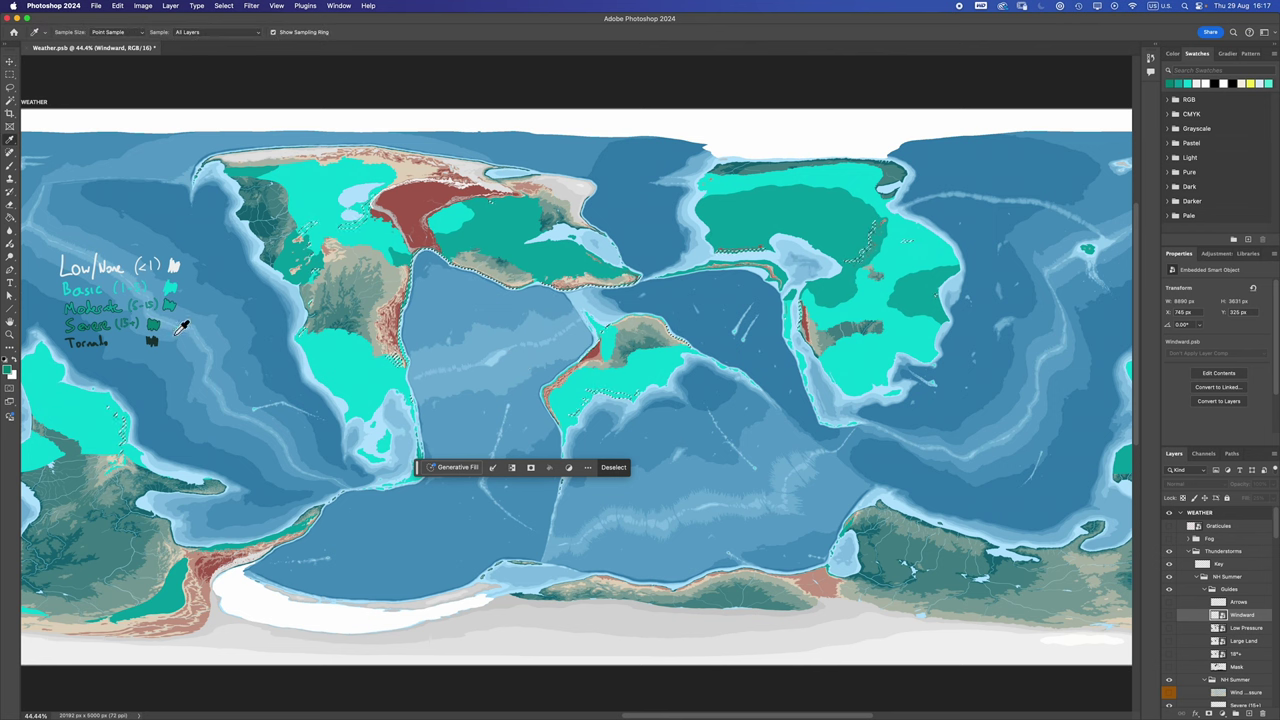
{"action": "scroll", "coordinate": [1225, 640], "scroll_direction": "down", "scroll_amount": 3}
{"action": "left_click", "coordinate": [1226, 612]}
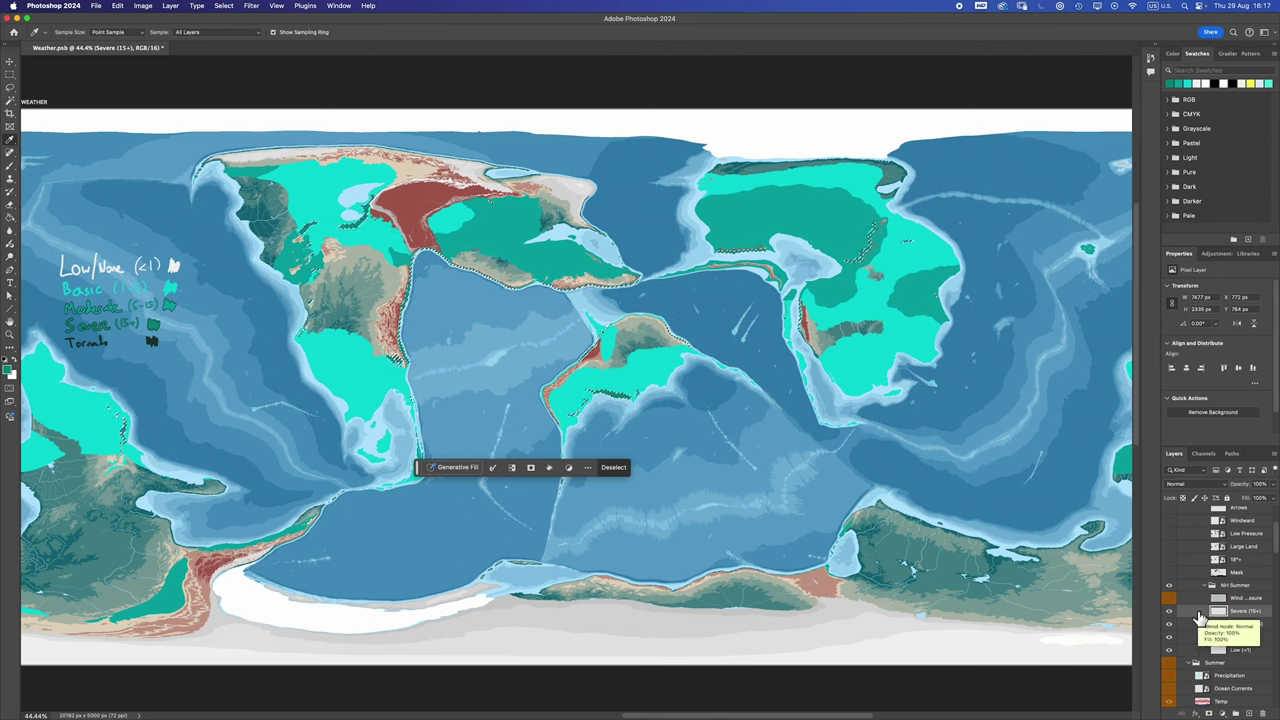
{"action": "key", "text": "super+d"}
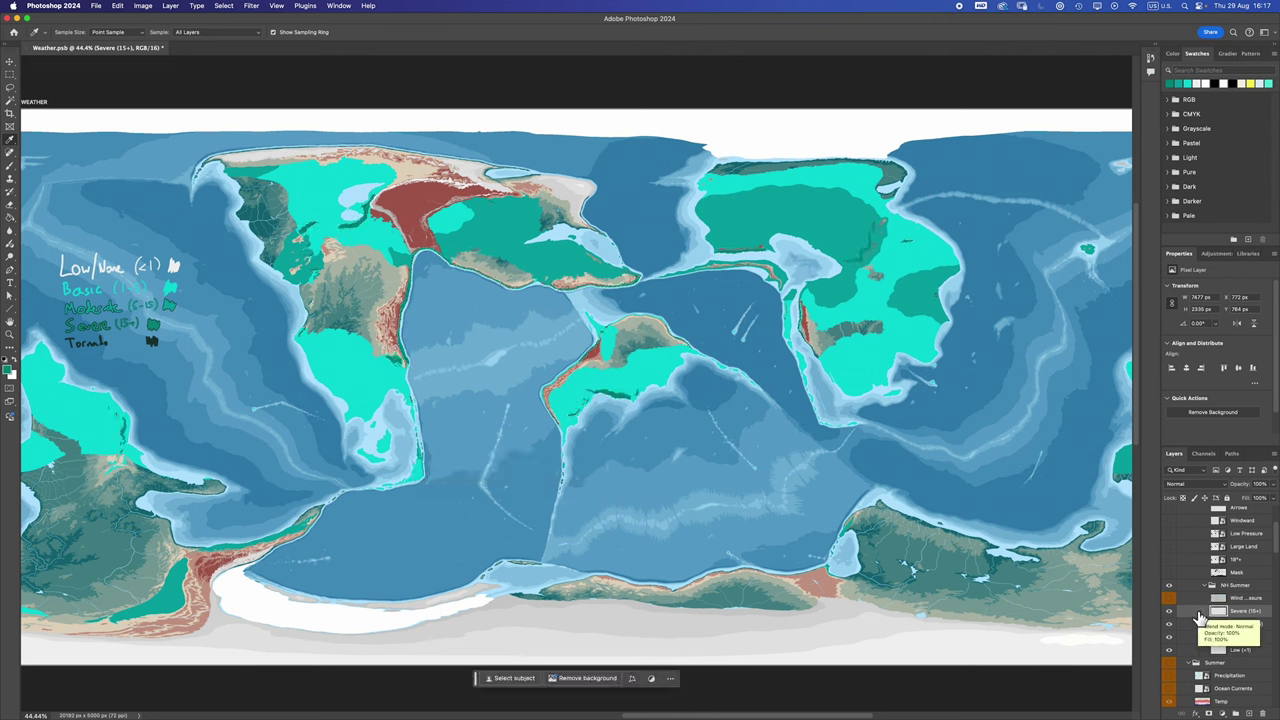
Select the Low Pressure and two more guide areas, fill them dark green on Severe (15+)
{"action": "scroll", "coordinate": [1200, 617], "scroll_direction": "up", "scroll_amount": 2}
{"action": "right_click", "coordinate": [1218, 579]}
{"action": "left_click", "coordinate": [1140, 562]}
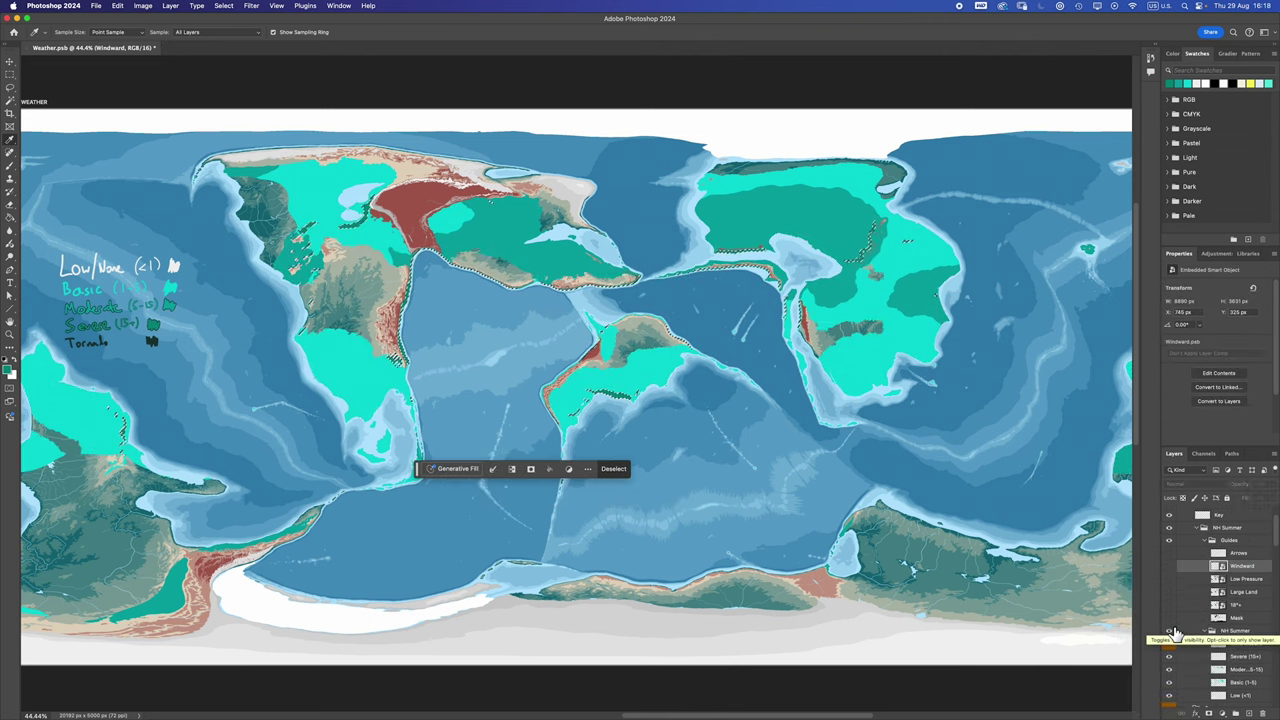
{"action": "left_click", "coordinate": [1220, 643], "text": "shift+super"}
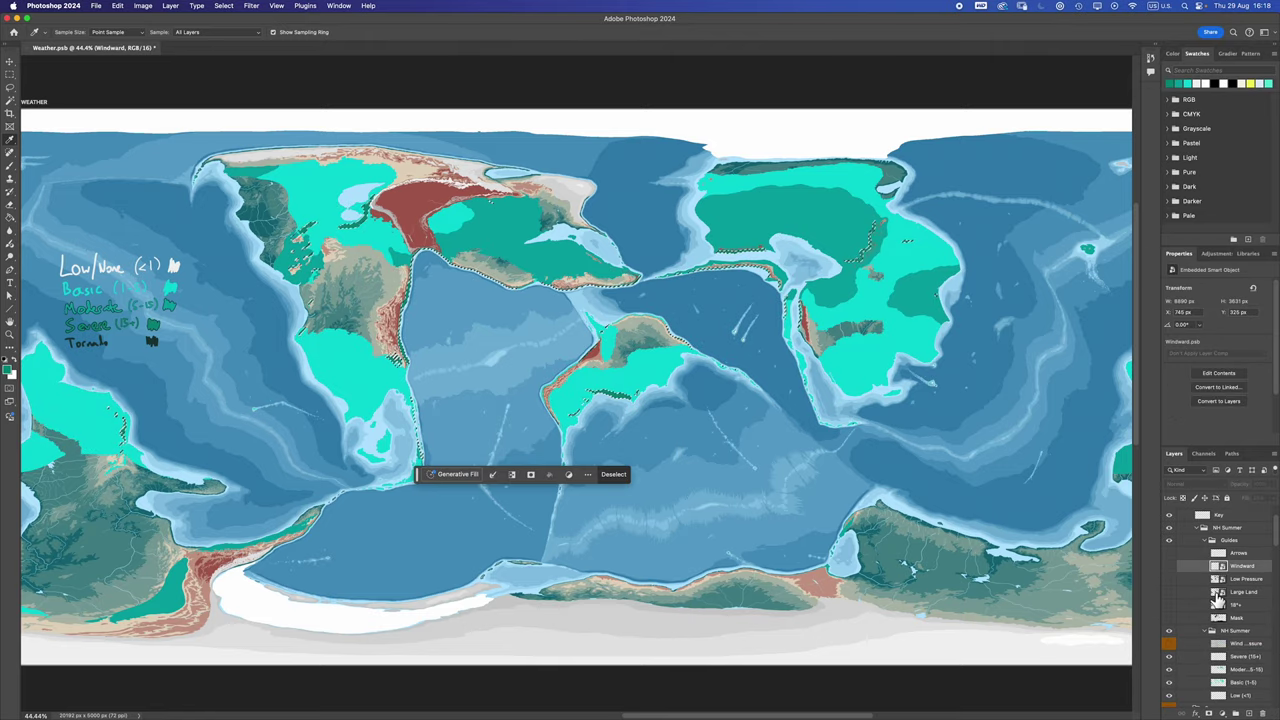
{"action": "left_click", "coordinate": [1219, 657], "text": "shift+super"}
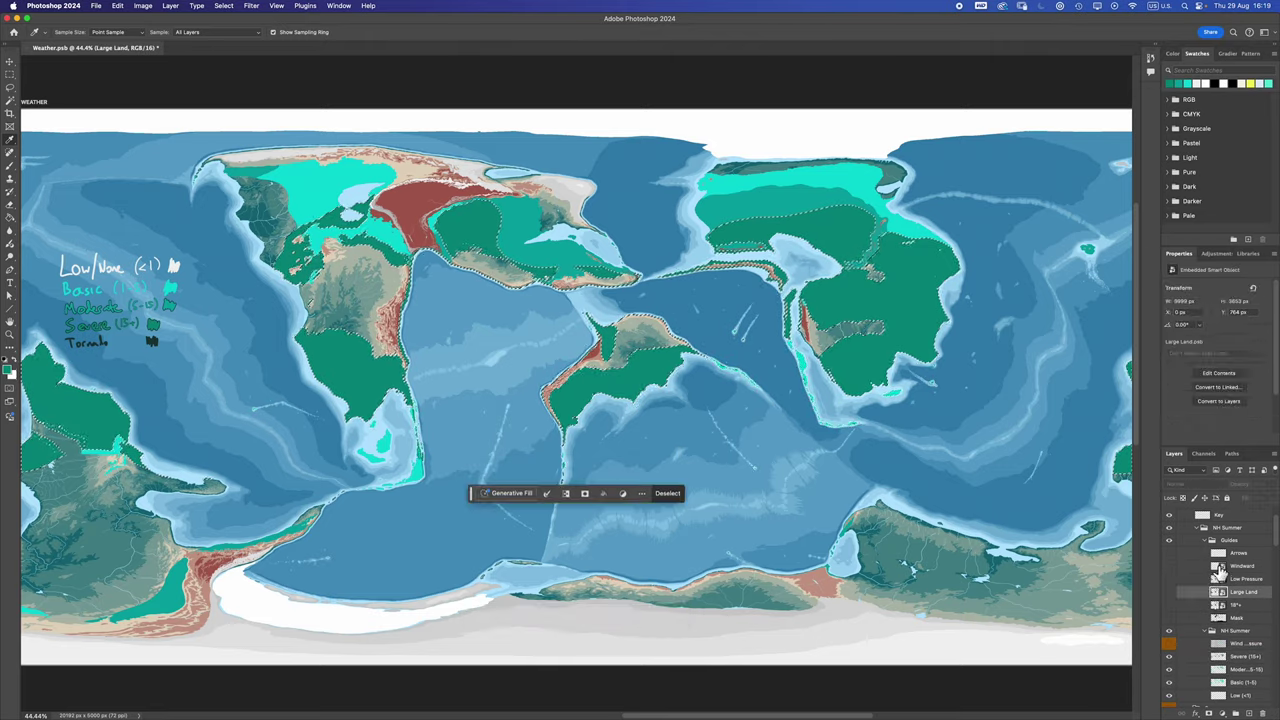
{"action": "left_click", "coordinate": [1241, 566]}
{"action": "key", "text": "super+d"}
{"action": "left_click", "coordinate": [1215, 657]}
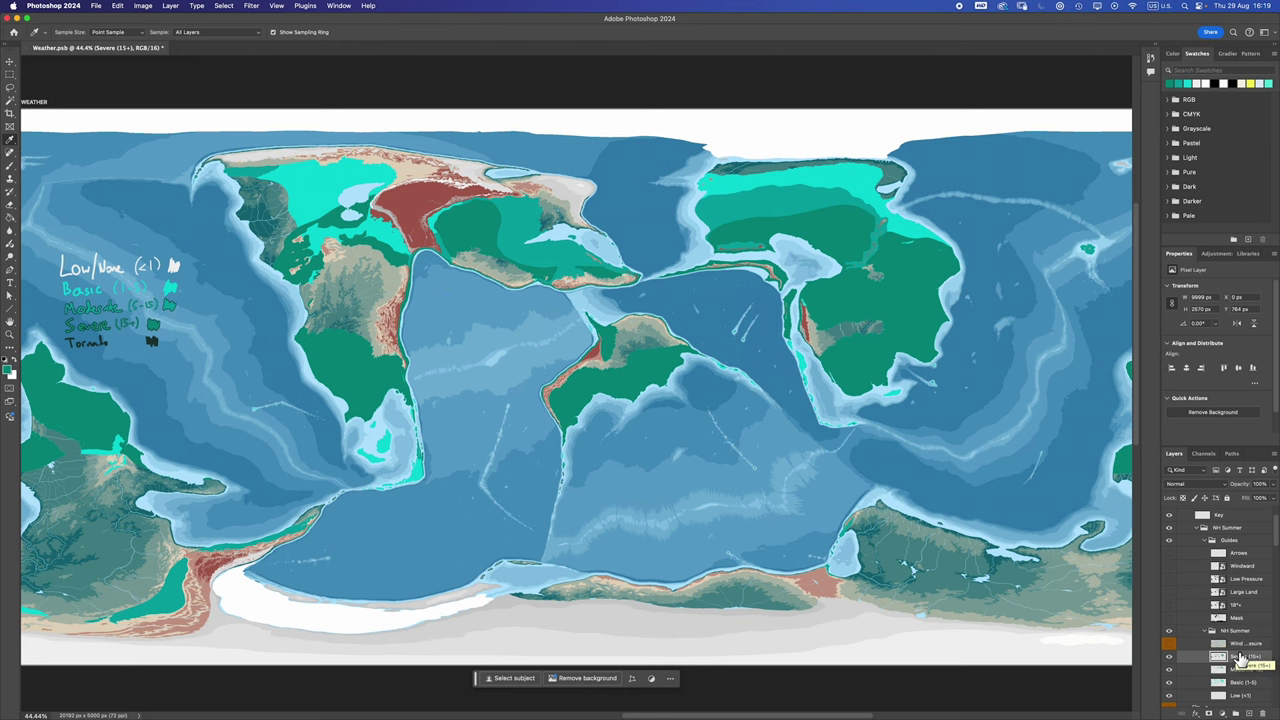
{"action": "scroll", "coordinate": [1238, 625], "scroll_direction": "down", "scroll_amount": 3}
Turn on the Low (<1) layer, then switch to Safari's NASA global lightning map
{"action": "left_click", "coordinate": [1220, 584]}
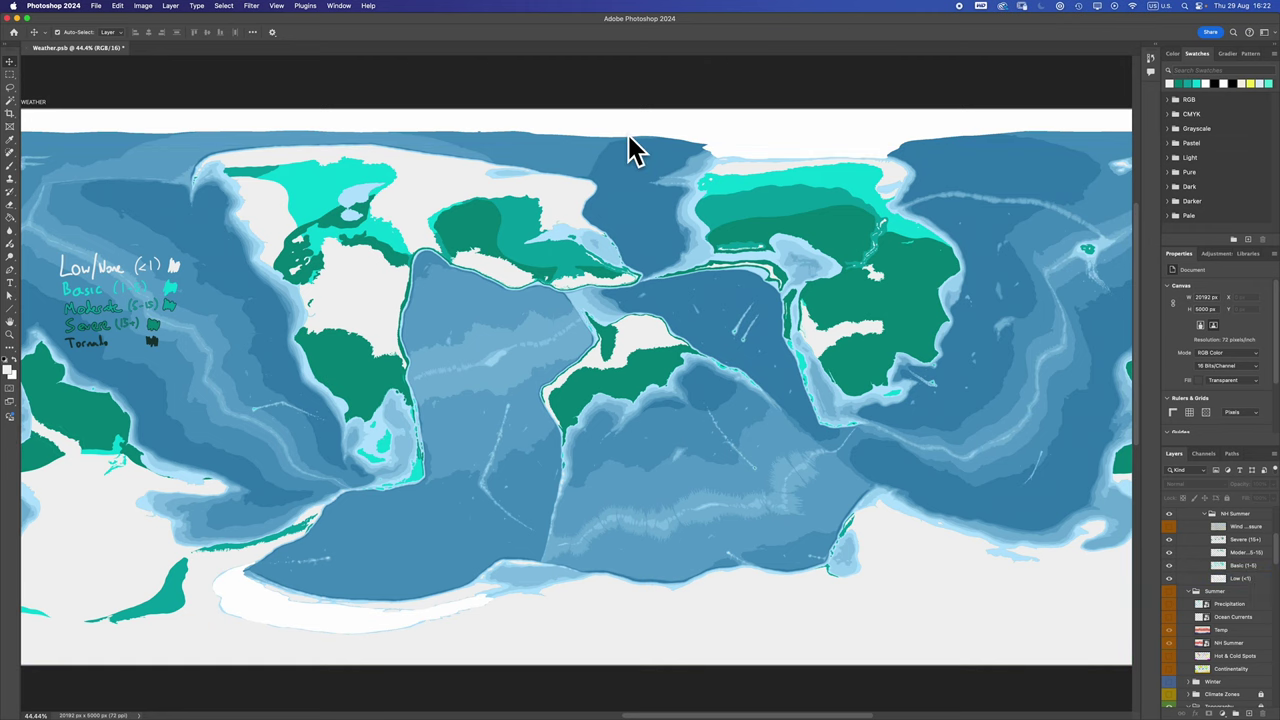
{"action": "key", "text": "super+Tab"}
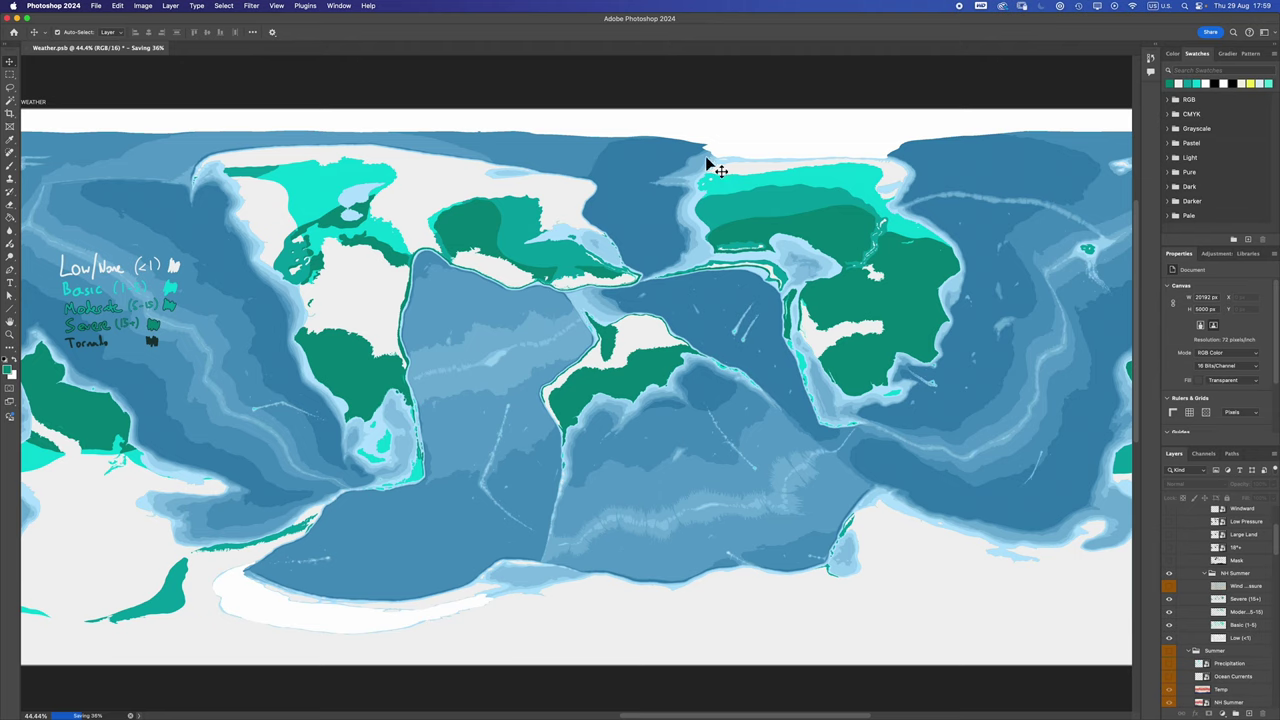
{"action": "left_click", "coordinate": [726, 220]}
{"action": "left_click", "coordinate": [723, 220]}
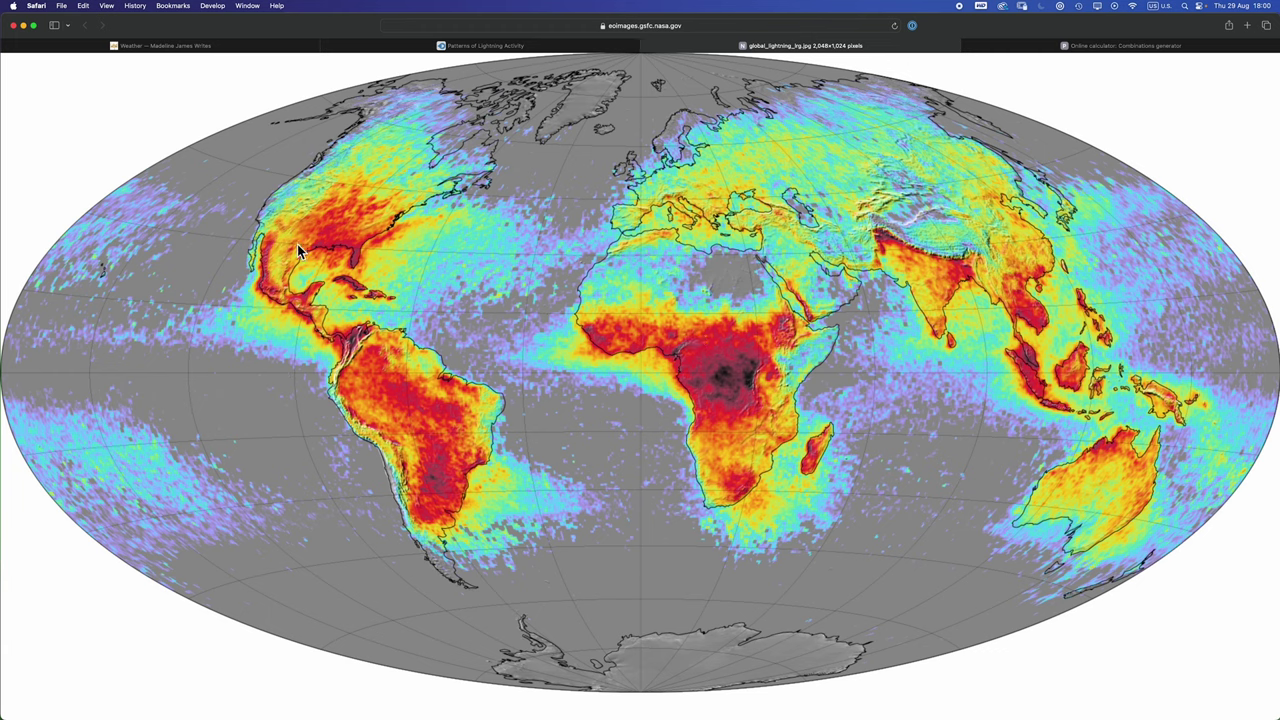
Show the Summer temperature map, hide NH Summer, and magic-wand select the warm red and pink bands
{"action": "key", "text": "super+Tab"}
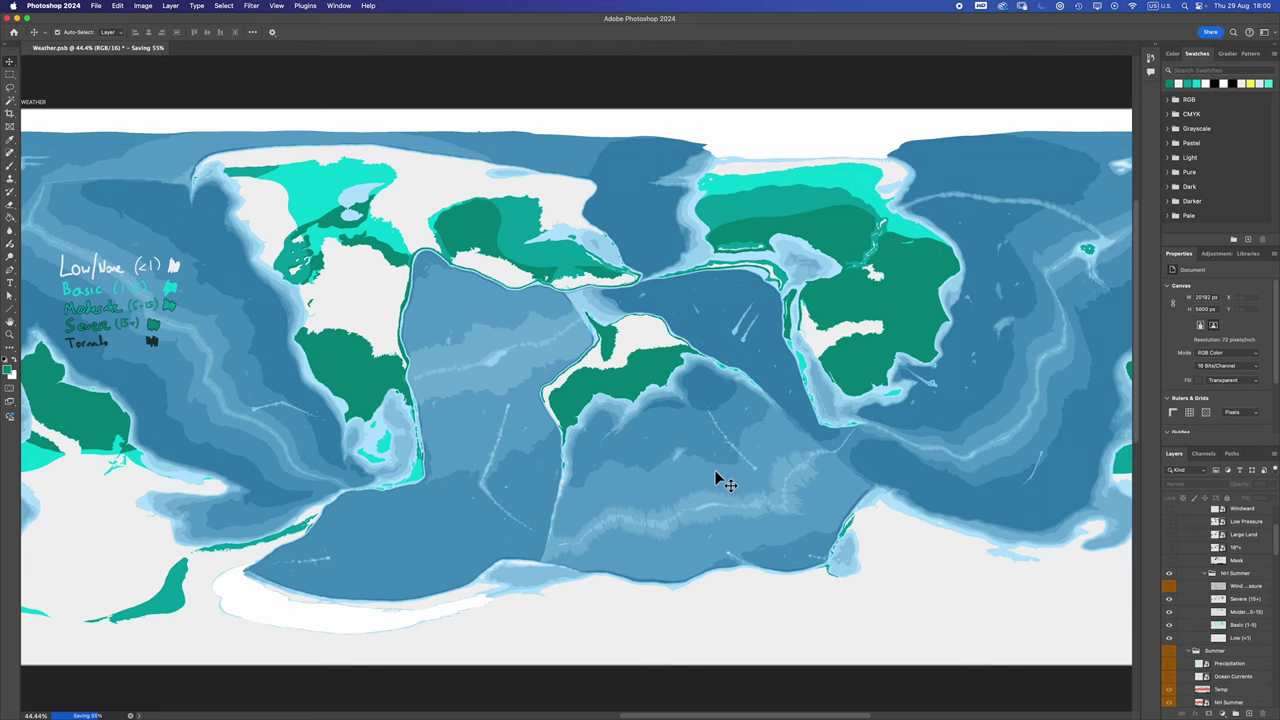
{"action": "left_click", "coordinate": [1170, 652]}
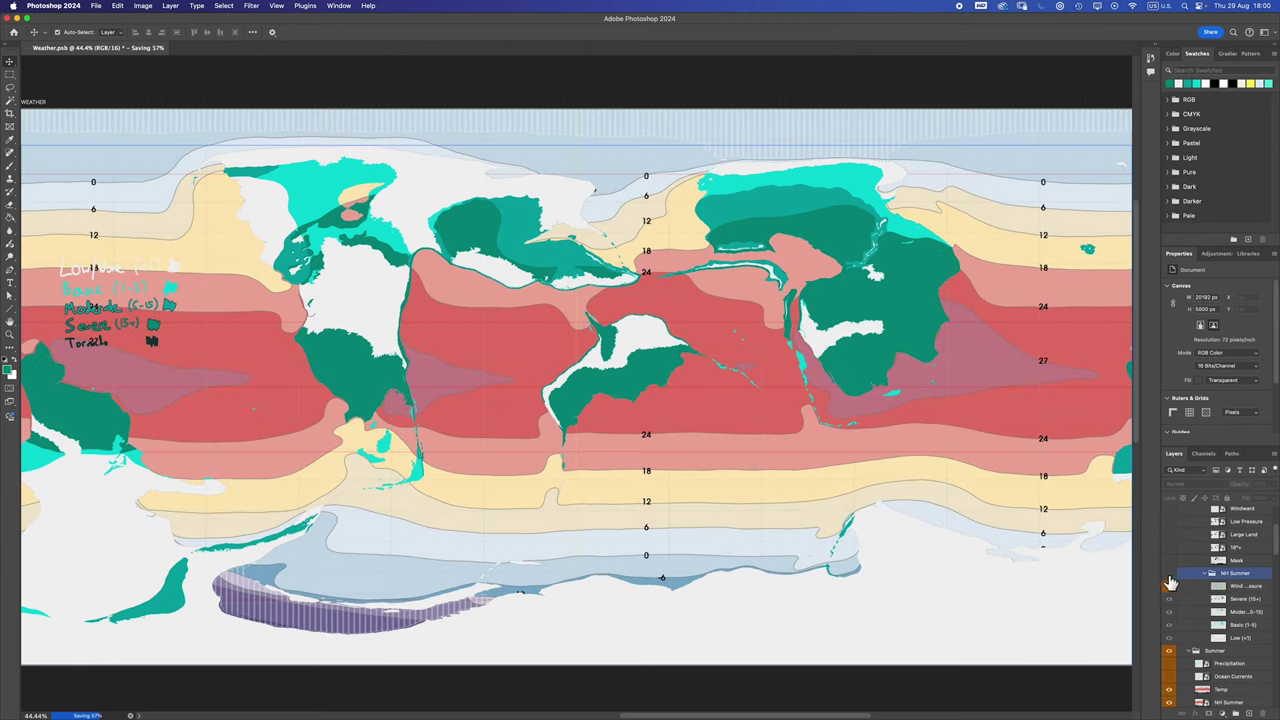
{"action": "left_click", "coordinate": [1169, 573]}
{"action": "key", "text": "w"}
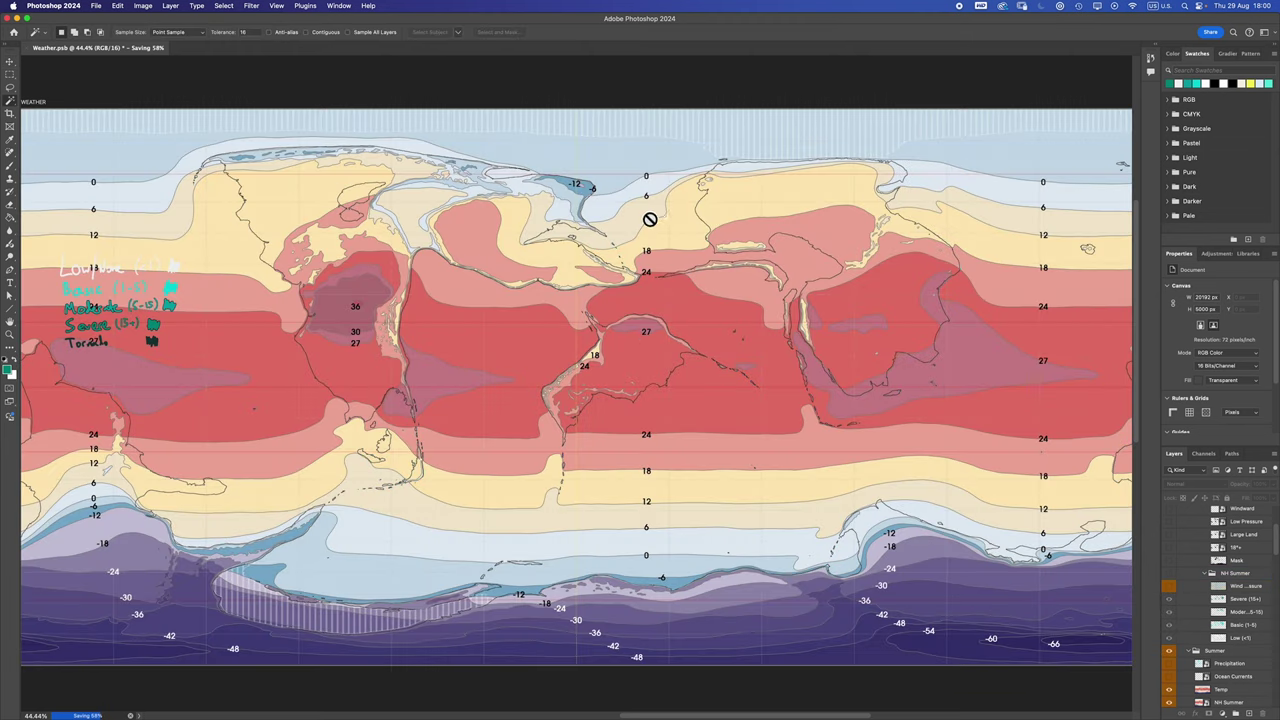
{"action": "left_click", "coordinate": [1238, 705]}
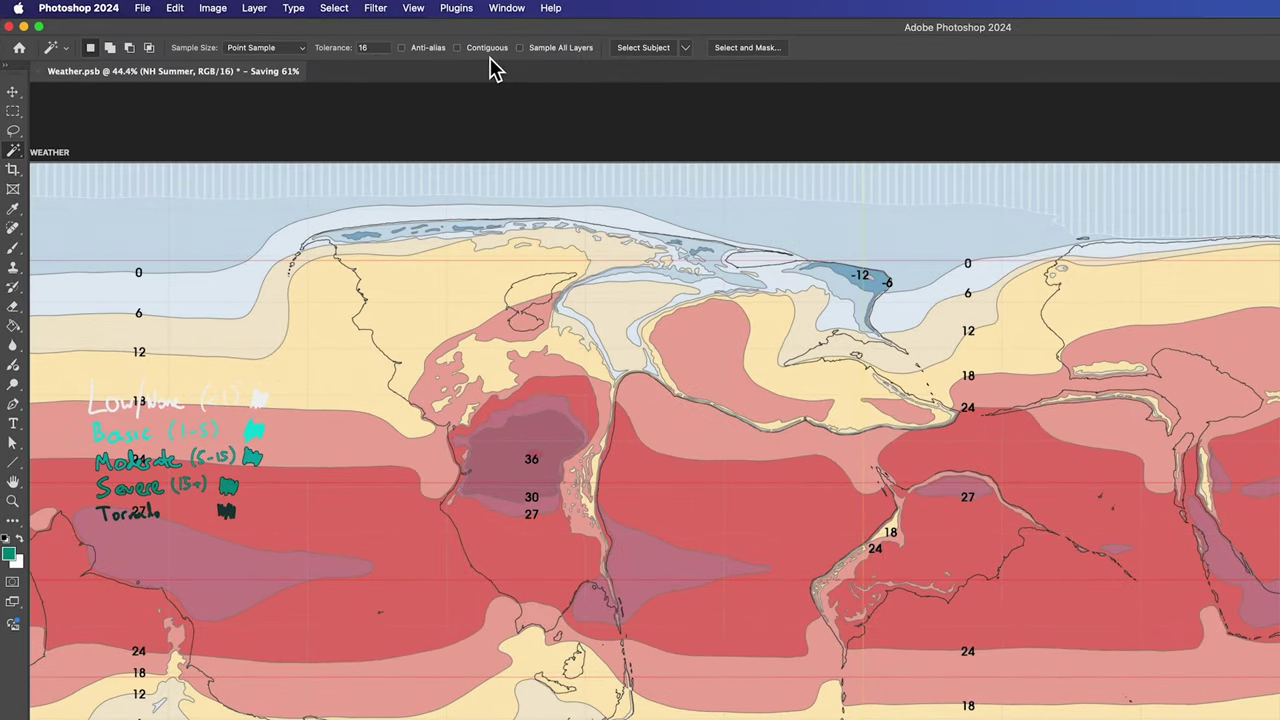
{"action": "left_click", "coordinate": [1167, 284]}
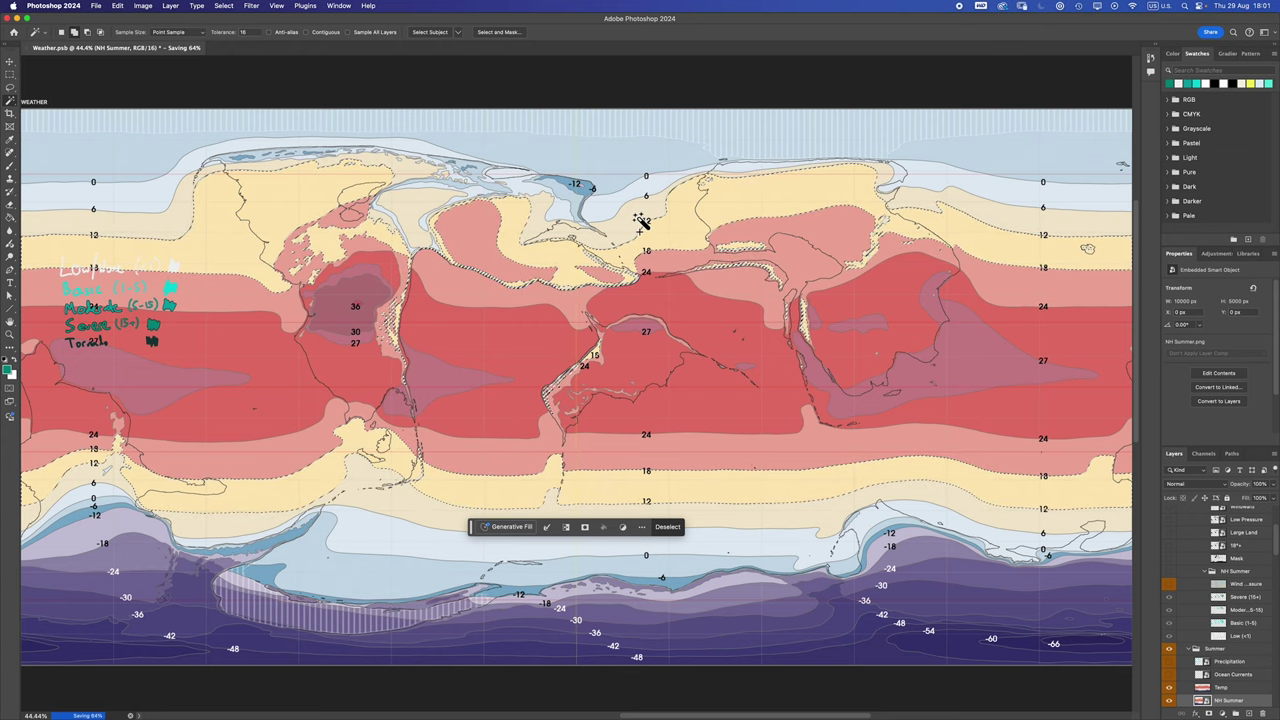
{"action": "left_click", "coordinate": [637, 221]}
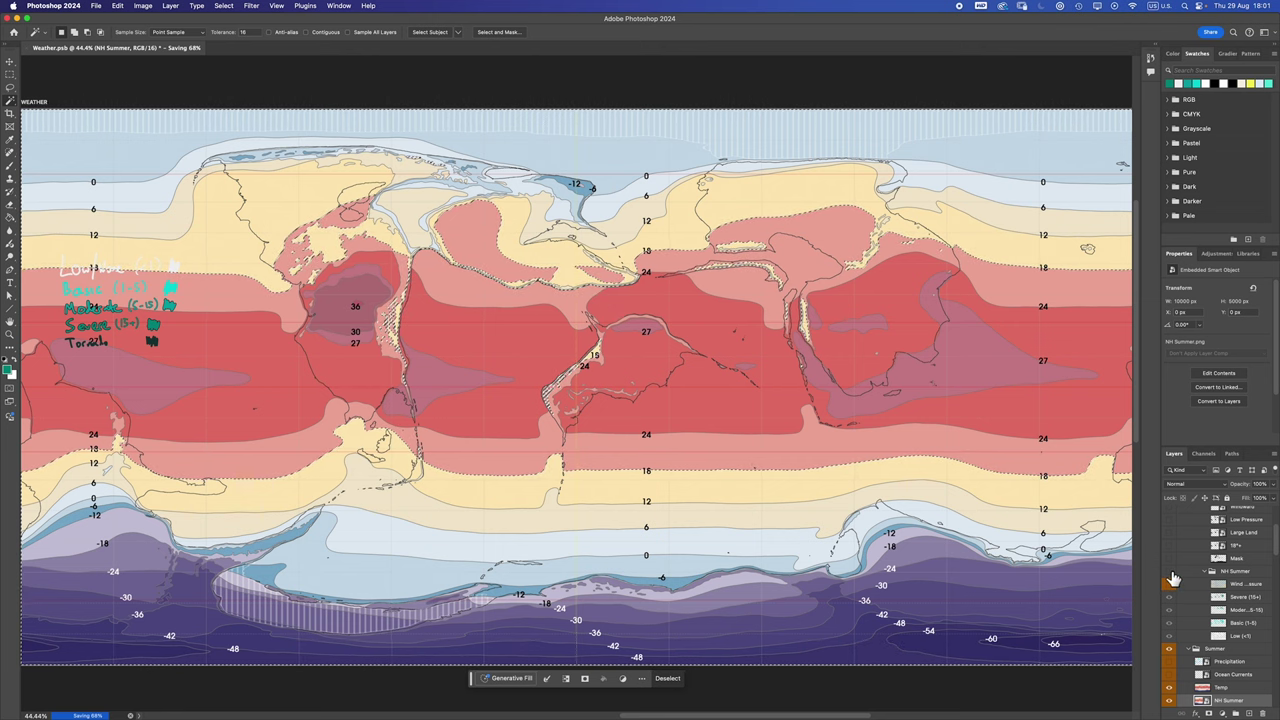
Mask the Moderate (5-15) layer to the warm bands and copy that mask onto Severe (15+)
{"action": "left_click", "coordinate": [1169, 571]}
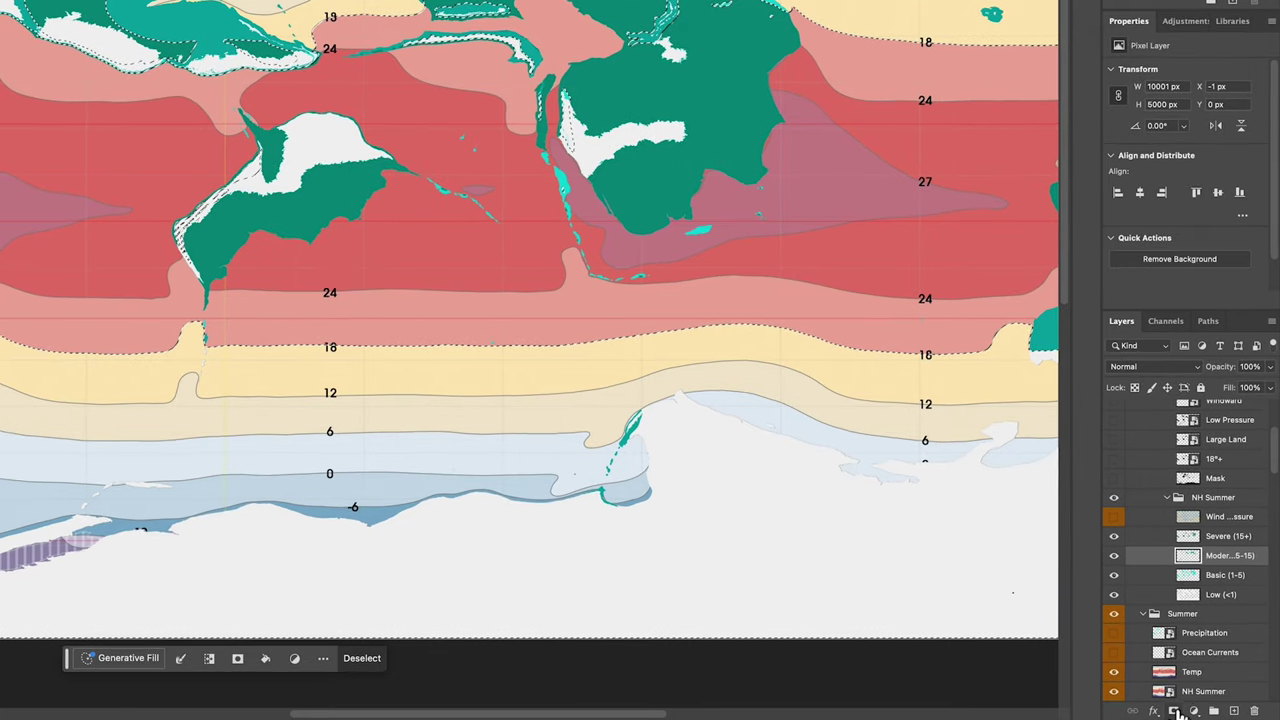
{"action": "left_click", "coordinate": [1205, 712]}
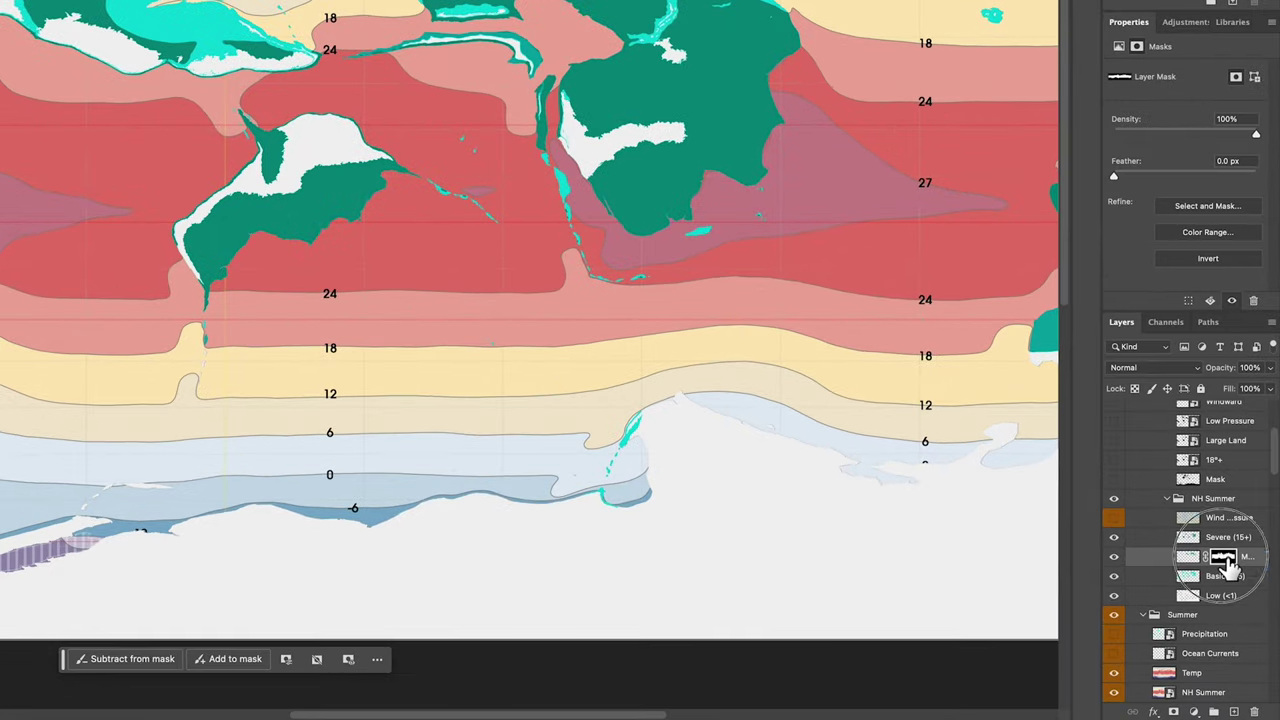
{"action": "left_click_drag", "start_coordinate": [1243, 610], "coordinate": [1243, 603]}
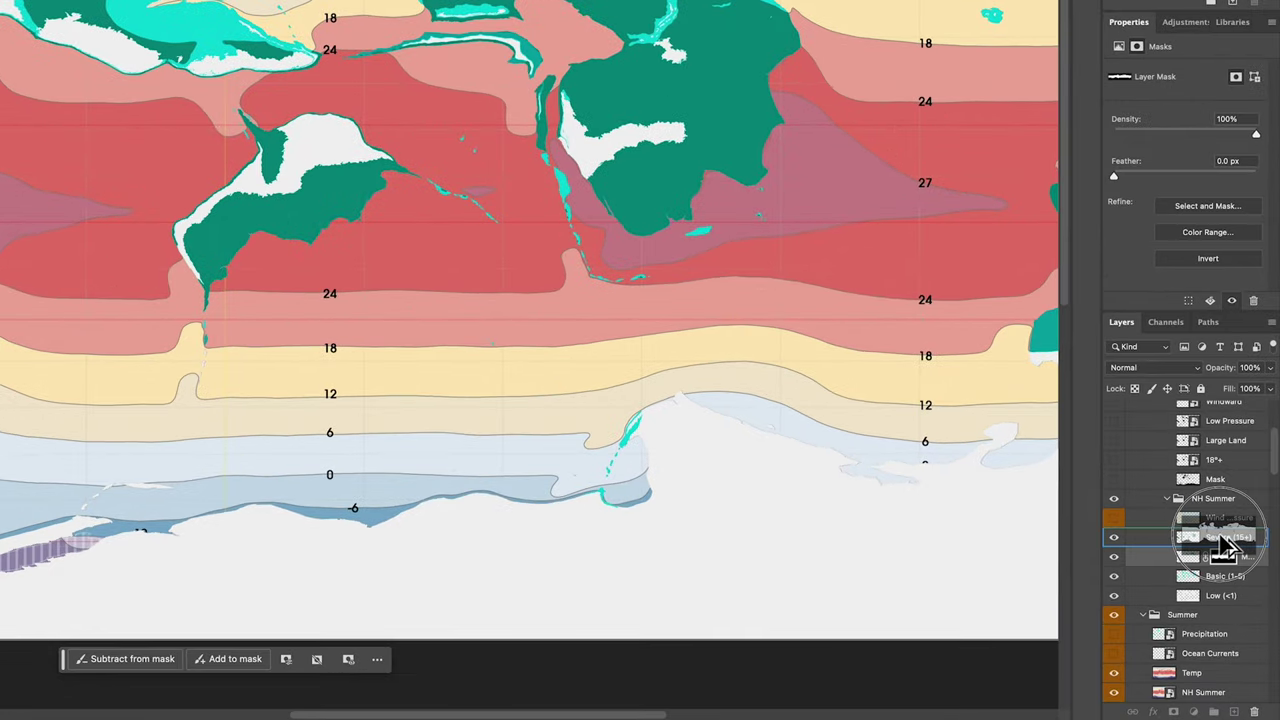
{"action": "left_click_drag", "start_coordinate": [1225, 540], "coordinate": [1228, 558]}
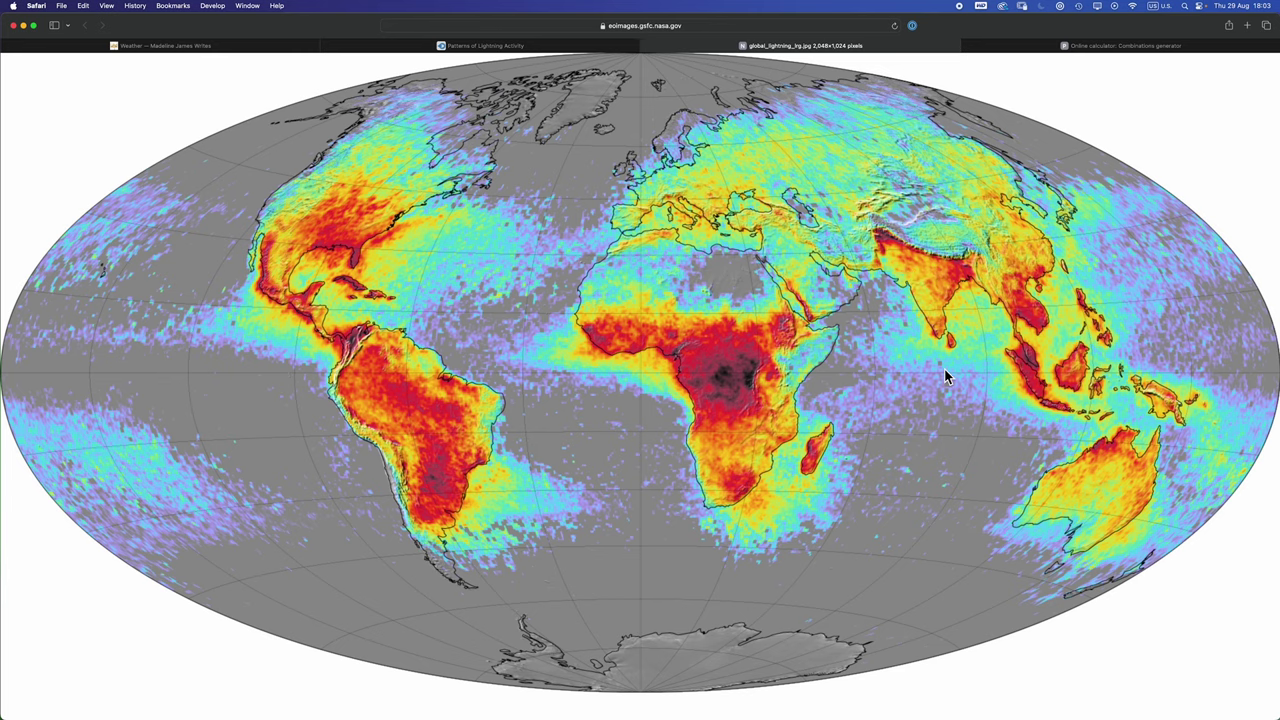
Return from the NASA lightning map to the Photoshop Weather.psb storm map
{"action": "key", "text": "super+Tab"}
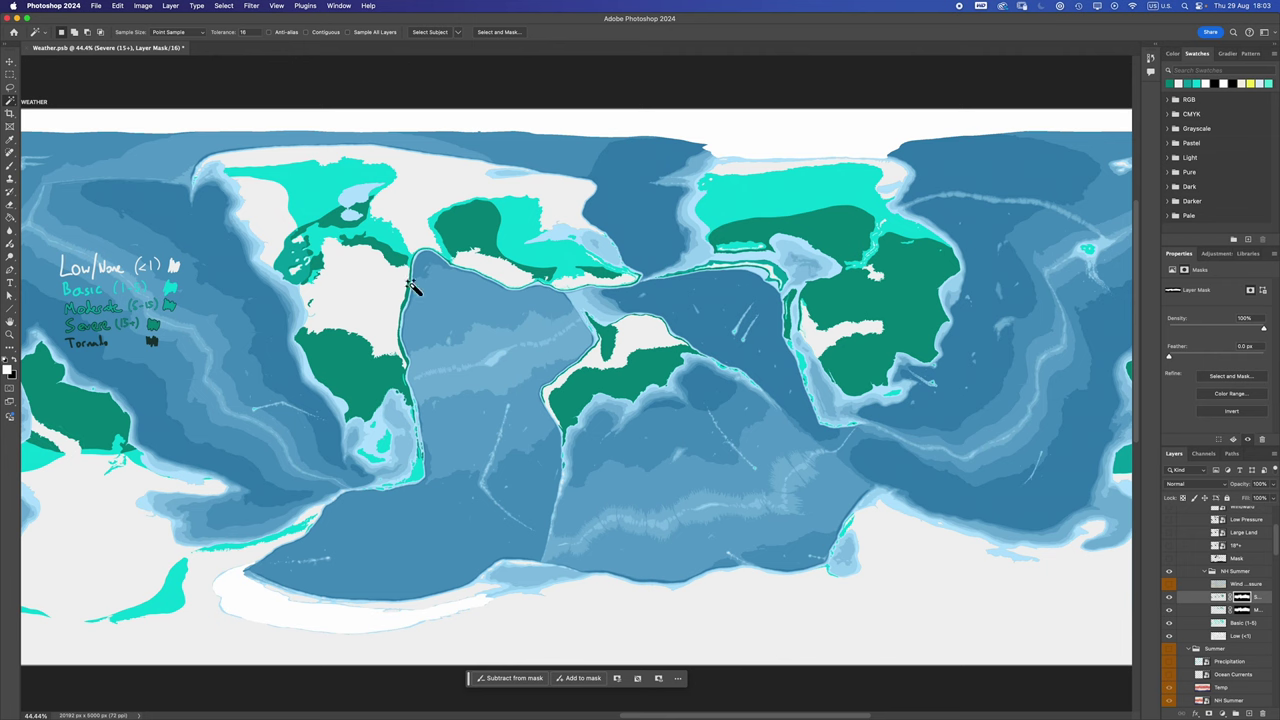
Zoom in on the western coast storm zones, briefly checking the wind and pressure overlay
{"action": "left_click", "coordinate": [1228, 570]}
{"action": "key", "text": "z"}
{"action": "left_click", "coordinate": [380, 294]}
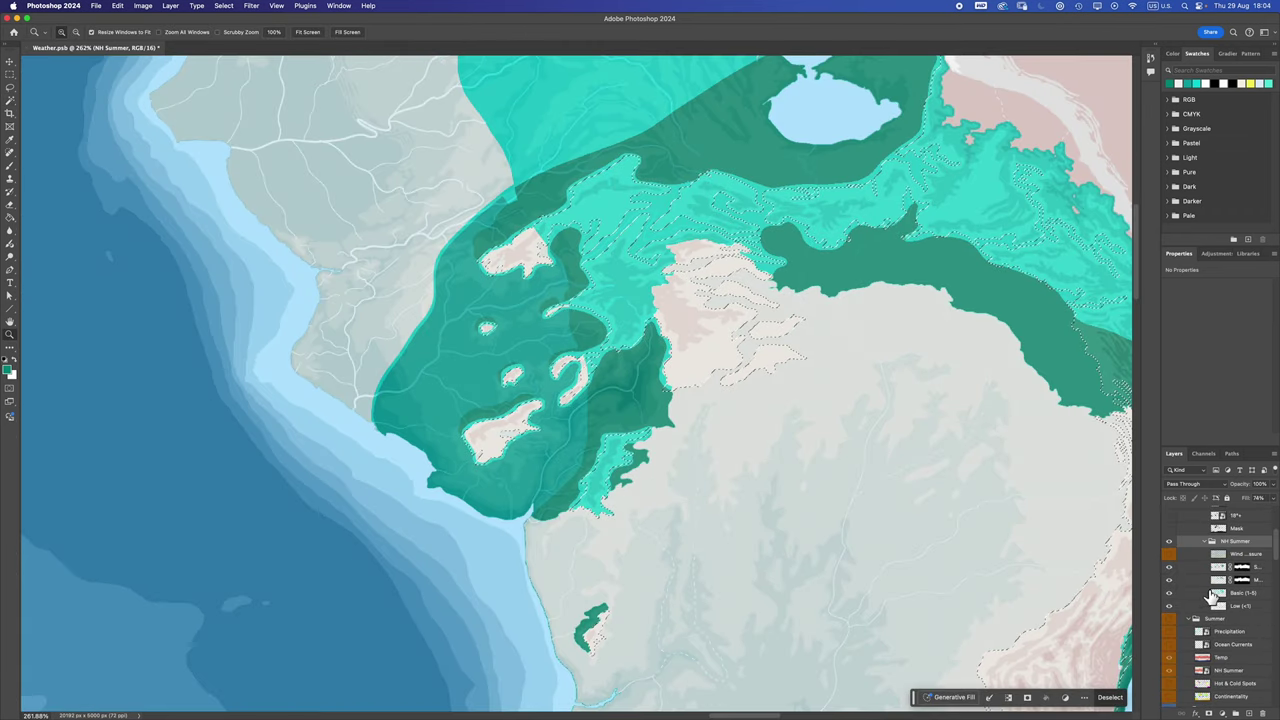
{"action": "left_click", "coordinate": [1169, 553]}
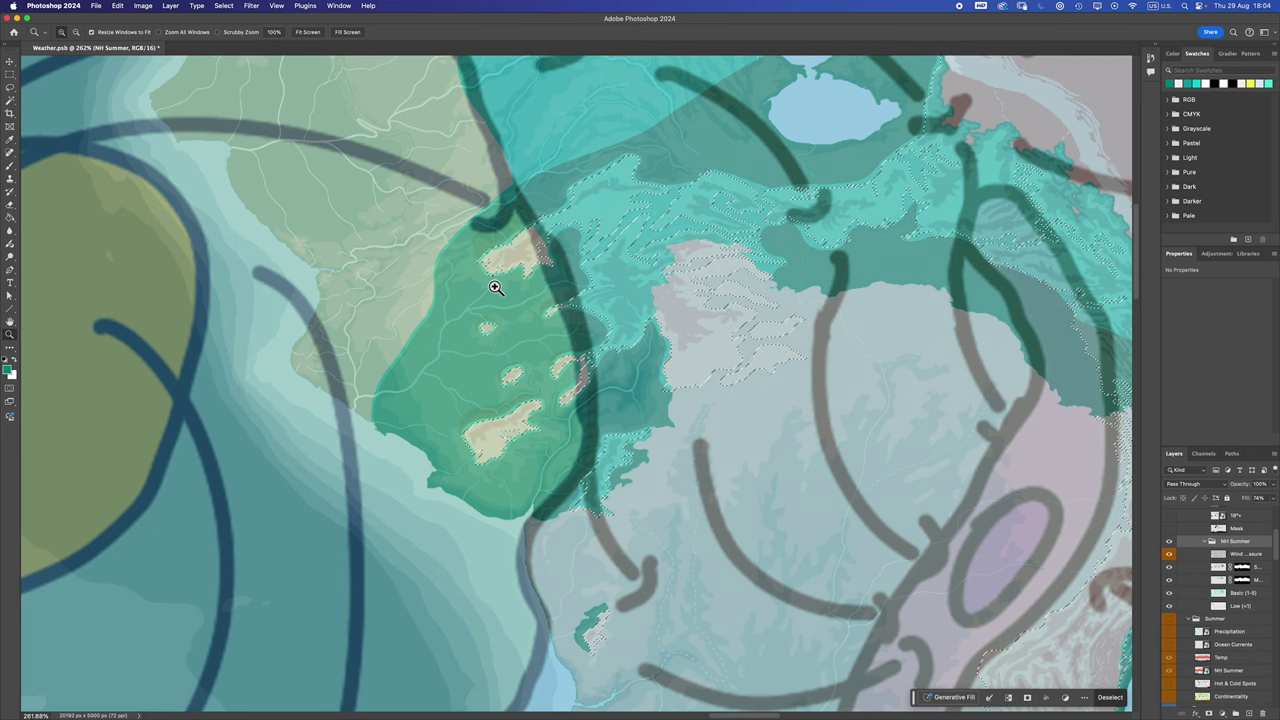
{"action": "left_click", "coordinate": [1169, 553]}
Brush-refine the Moderate and Severe masks along the coast, then add a mask to Basic (1-5)
{"action": "left_click", "coordinate": [1242, 579]}
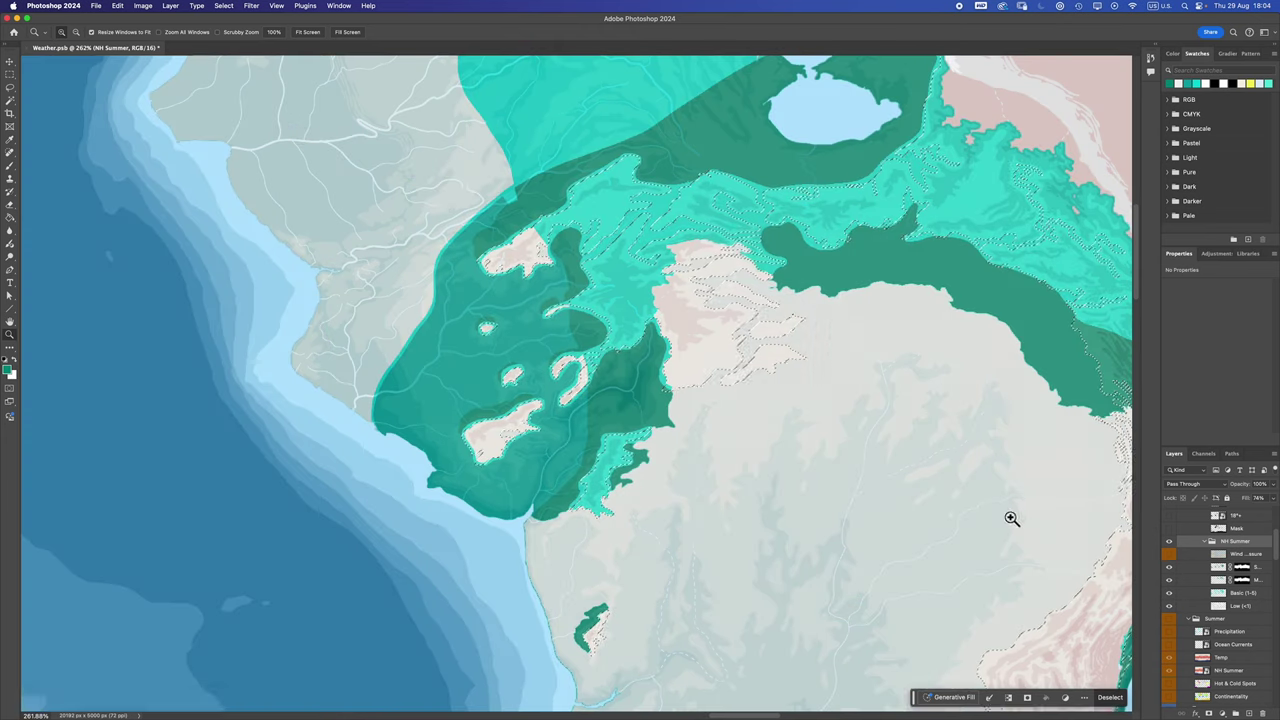
{"action": "key", "text": "b"}
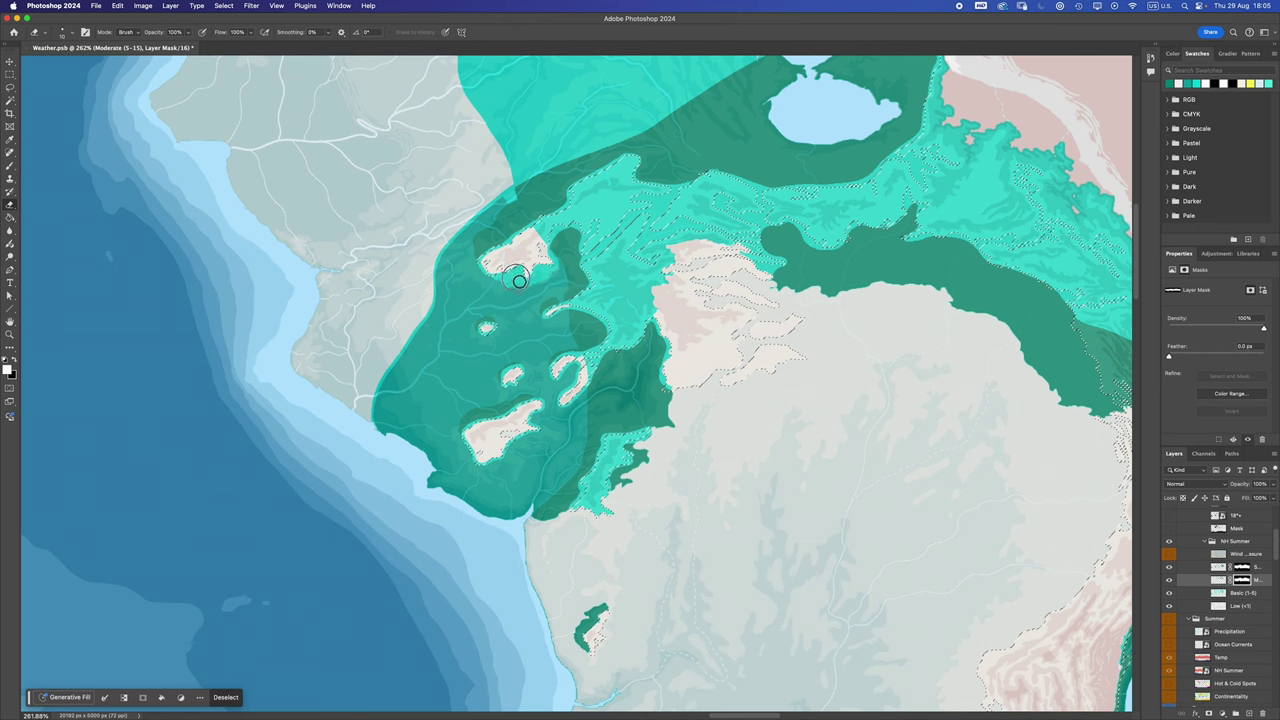
{"action": "key", "text": "alt+bracketright"}
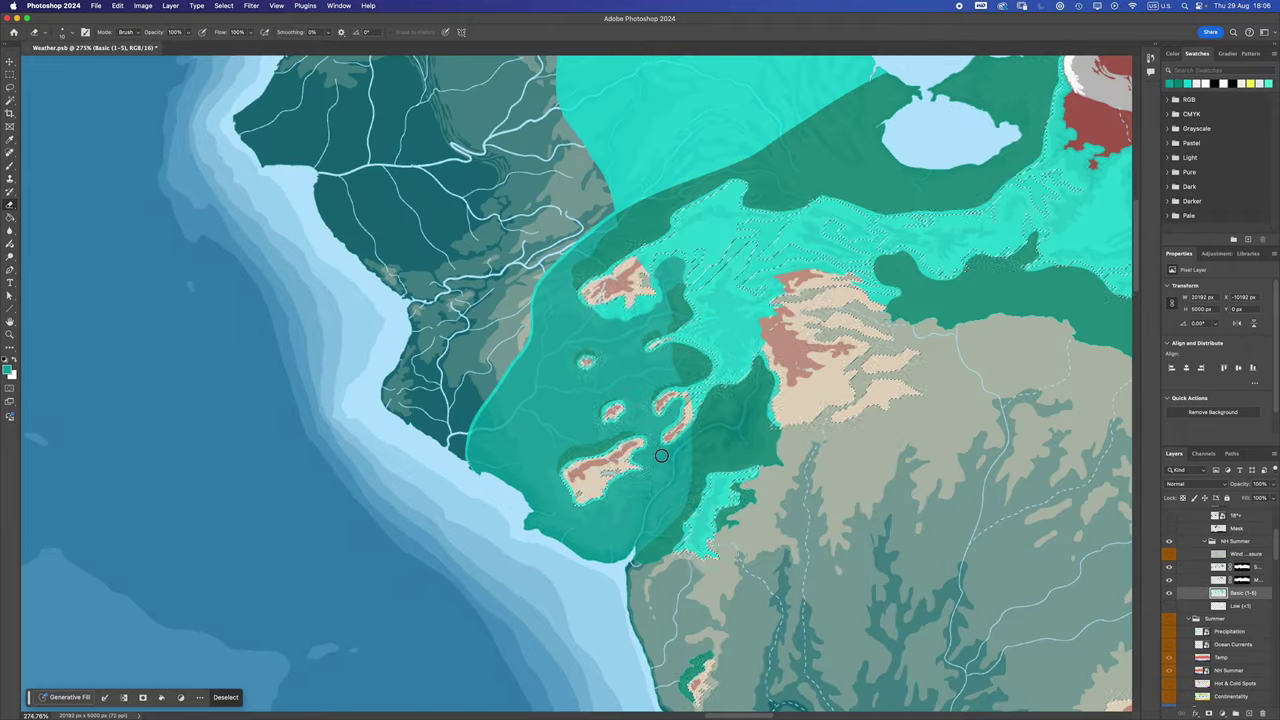
{"action": "key", "text": "alt+bracketleft"}
{"action": "key", "text": "alt+bracketright"}
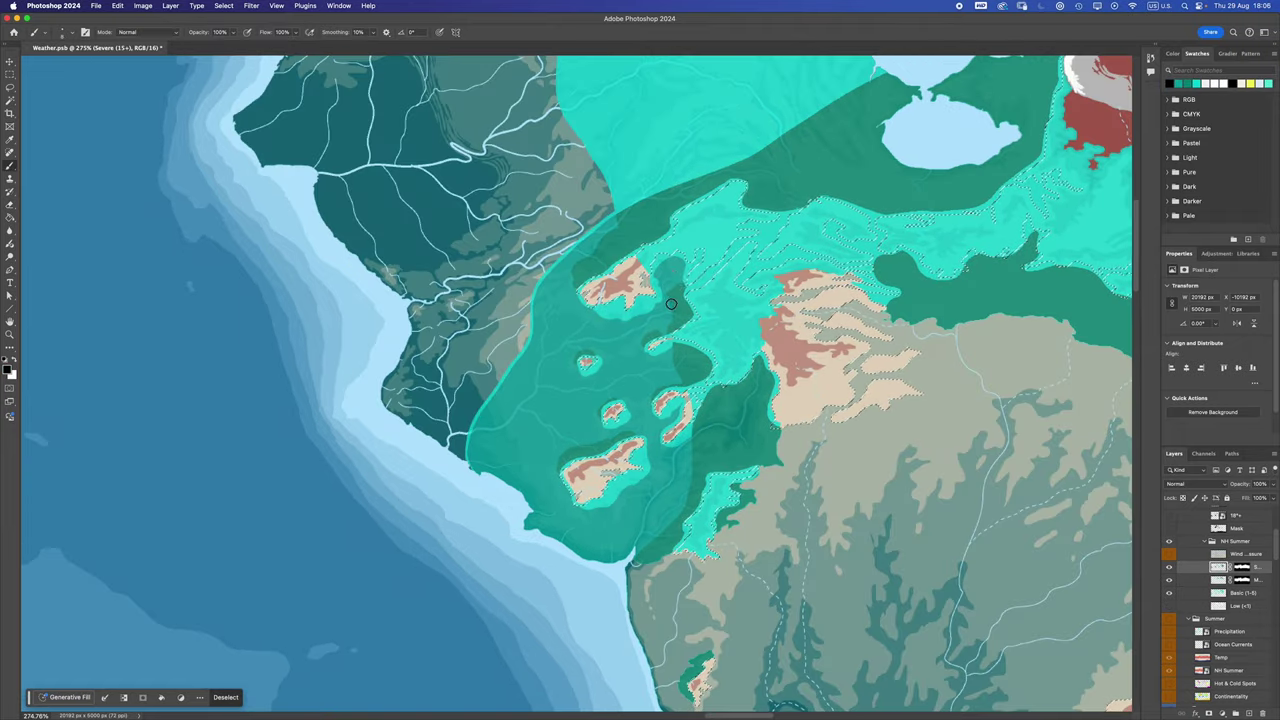
{"action": "left_click", "coordinate": [1172, 554]}
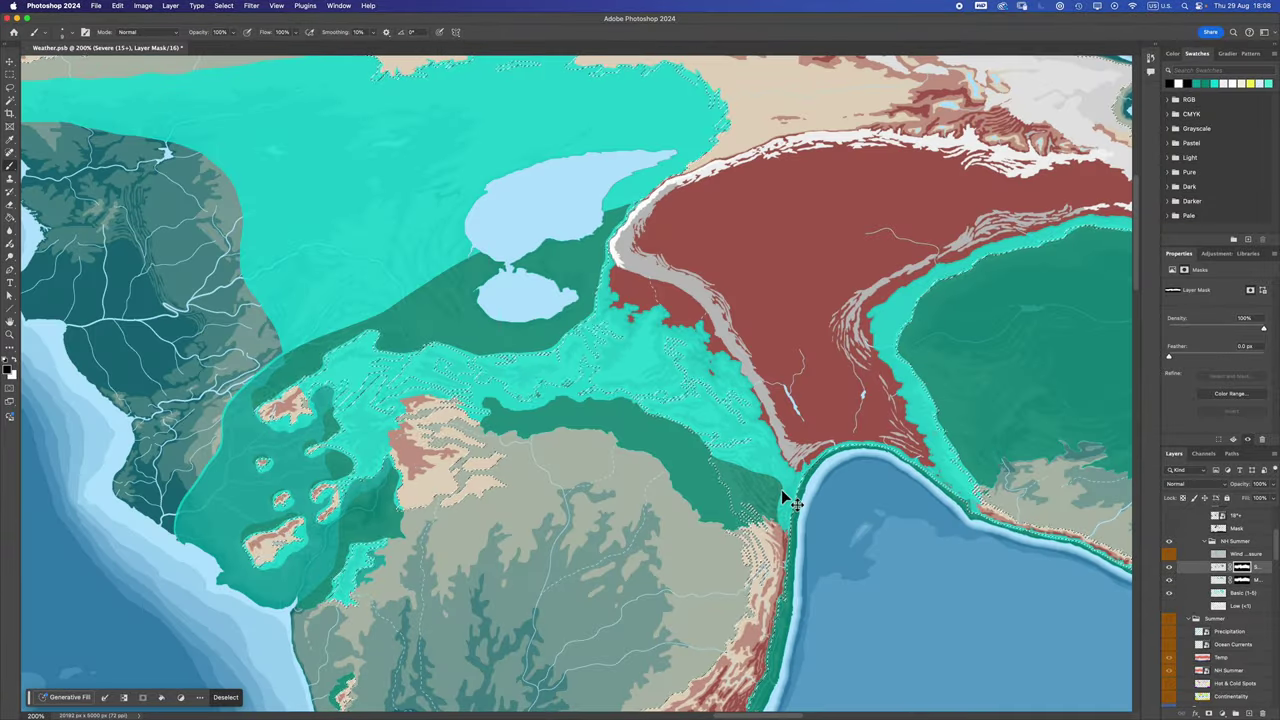
{"action": "key", "text": "alt+bracketleft"}
{"action": "key", "text": "alt+bracketleft"}
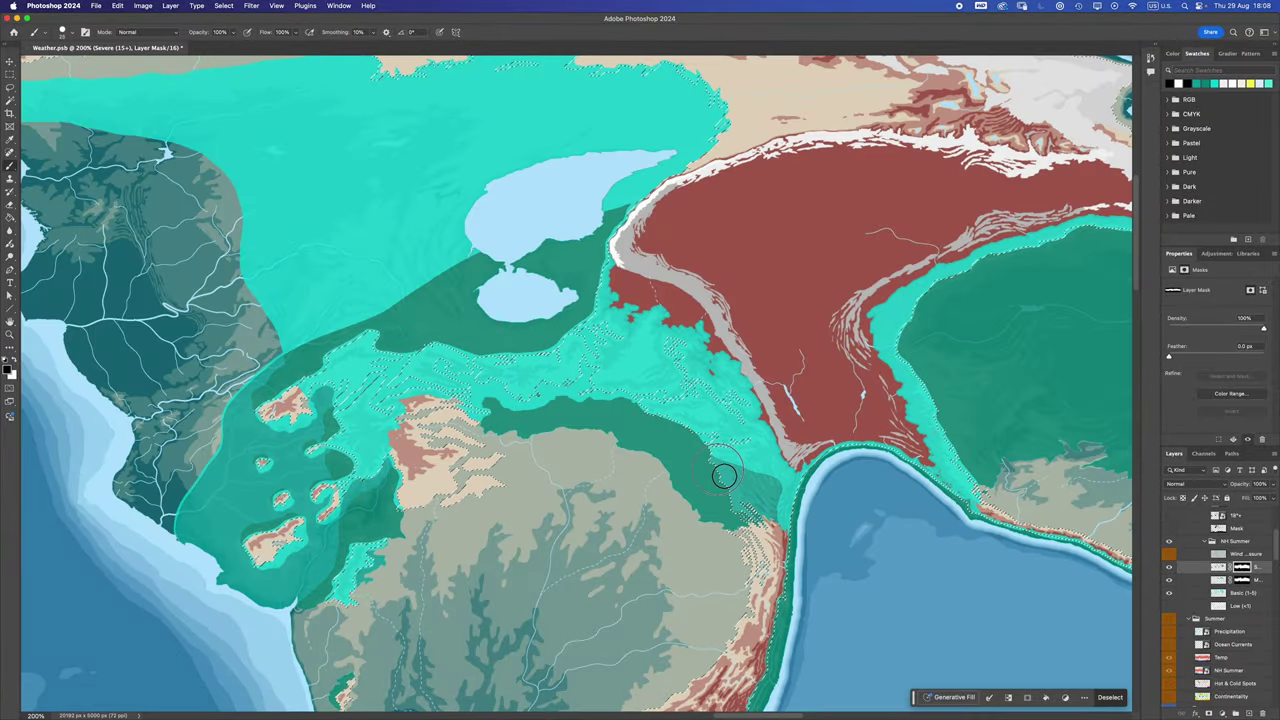
{"action": "left_click", "coordinate": [1208, 712]}
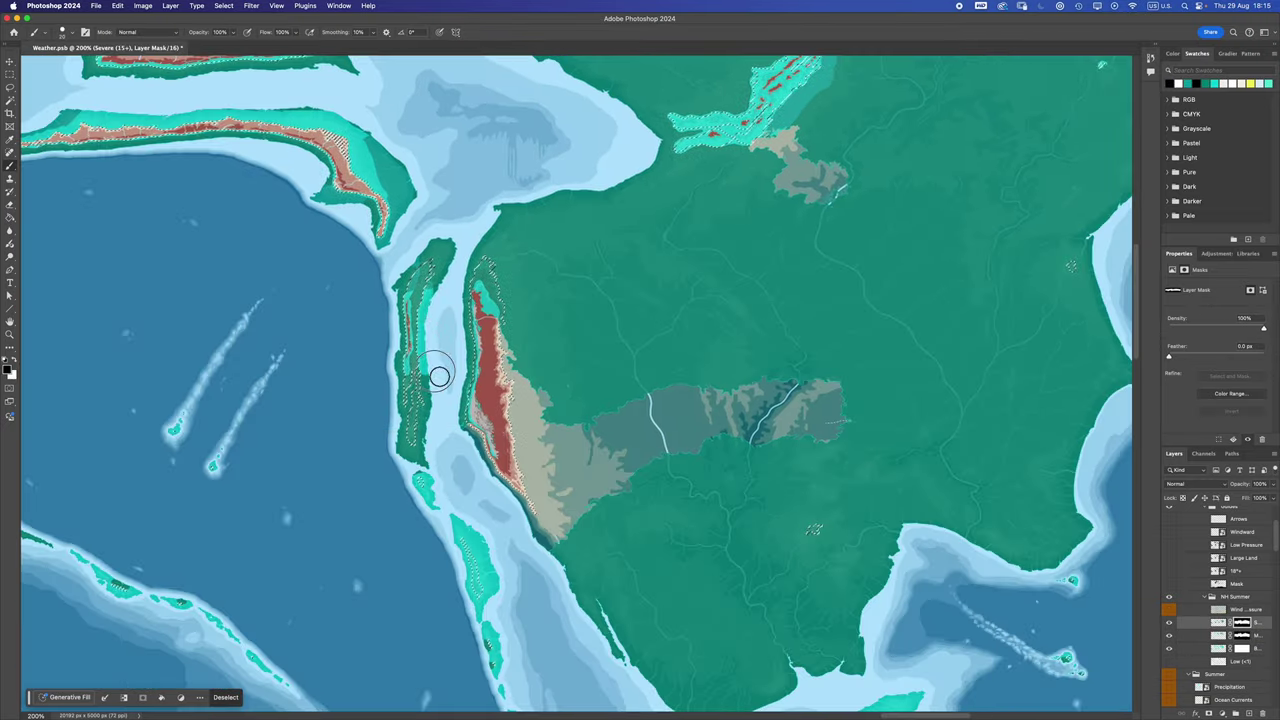
{"action": "scroll", "coordinate": [1215, 573], "scroll_direction": "down", "scroll_amount": 3}
{"action": "left_click", "coordinate": [1217, 569], "text": "super"}
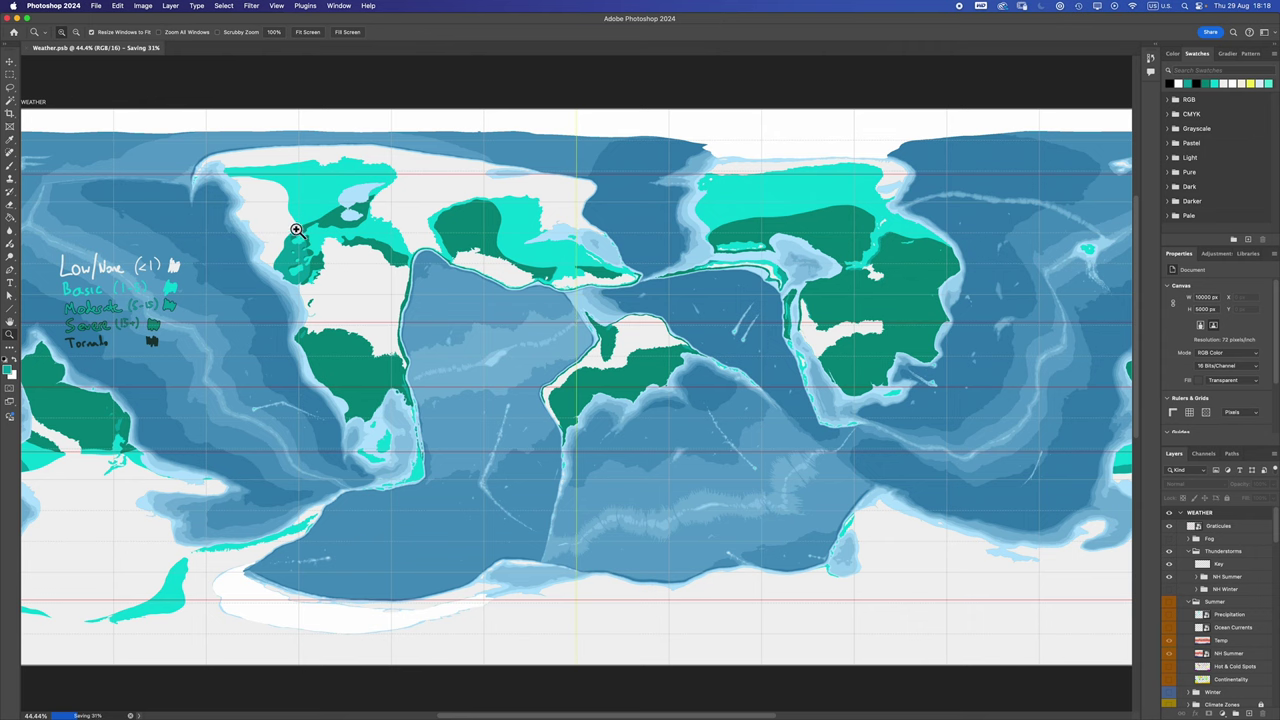
{"action": "left_click_drag", "start_coordinate": [252, 178], "coordinate": [415, 319]}
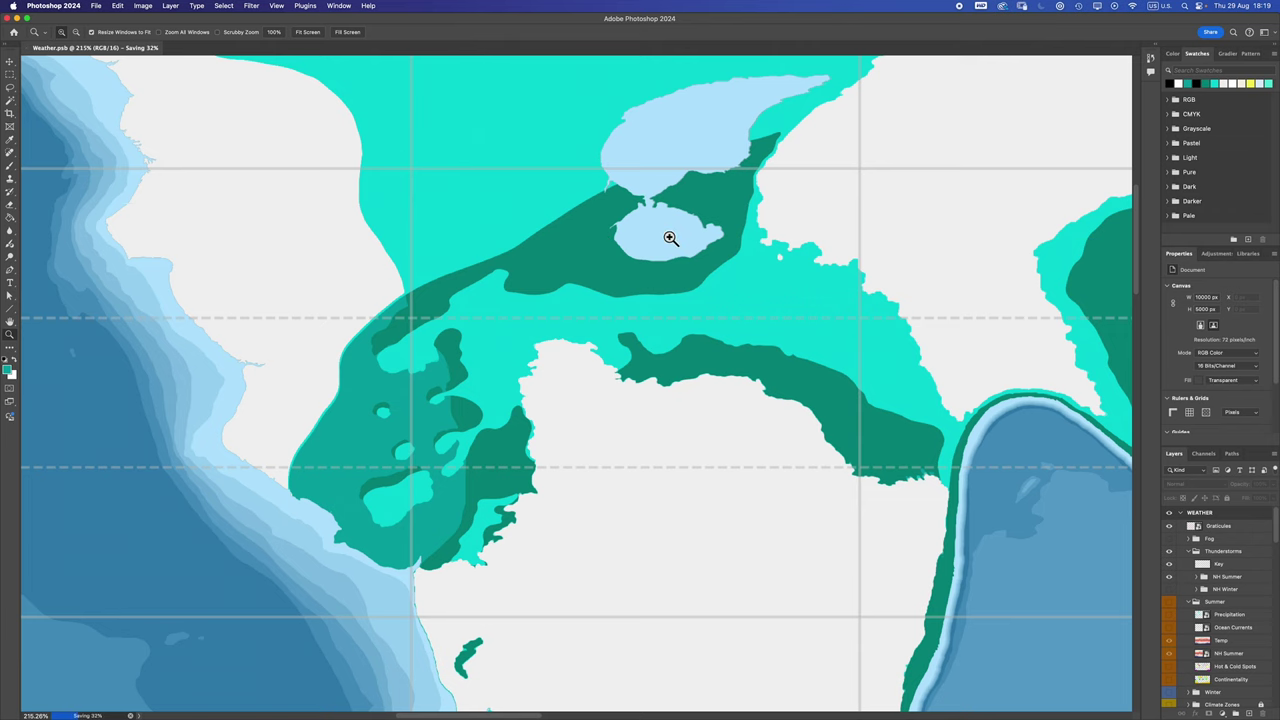
{"action": "key", "text": "super+0"}
{"action": "key", "text": "v"}
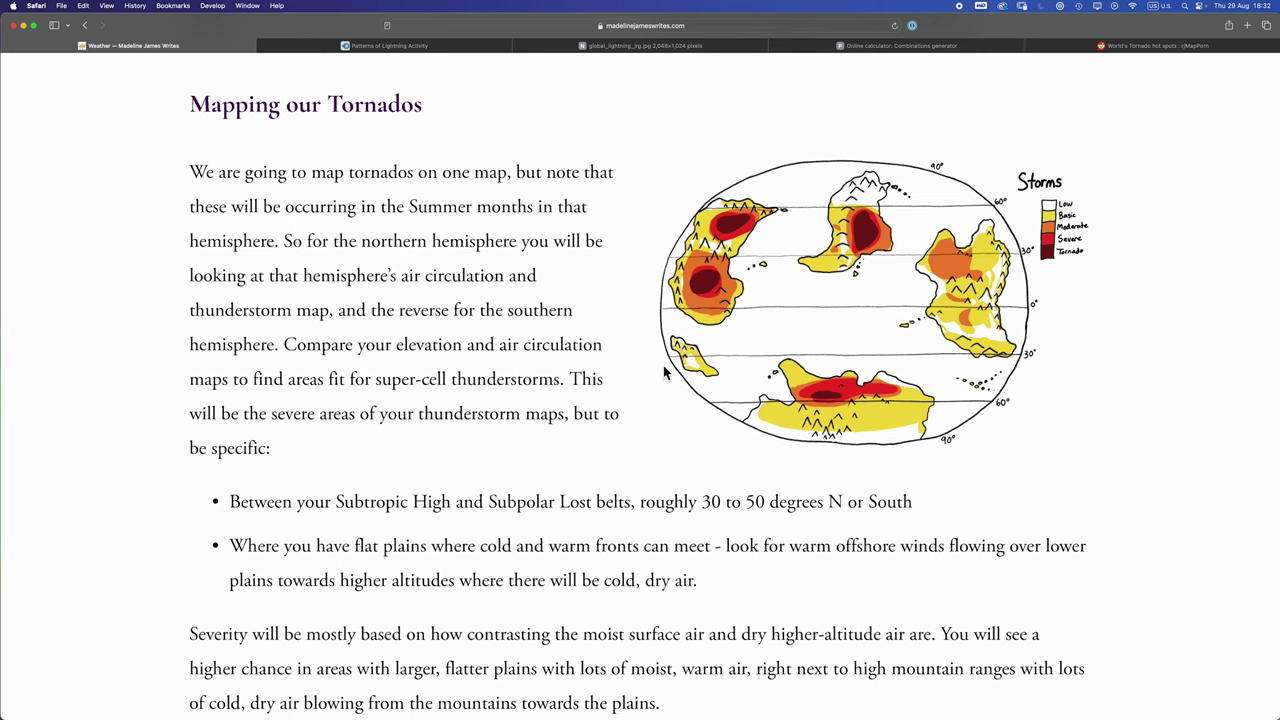
Switch to the r/MapPorn World's Tornado hot spots map tab
{"action": "key", "text": "ctrl+shift+Tab"}
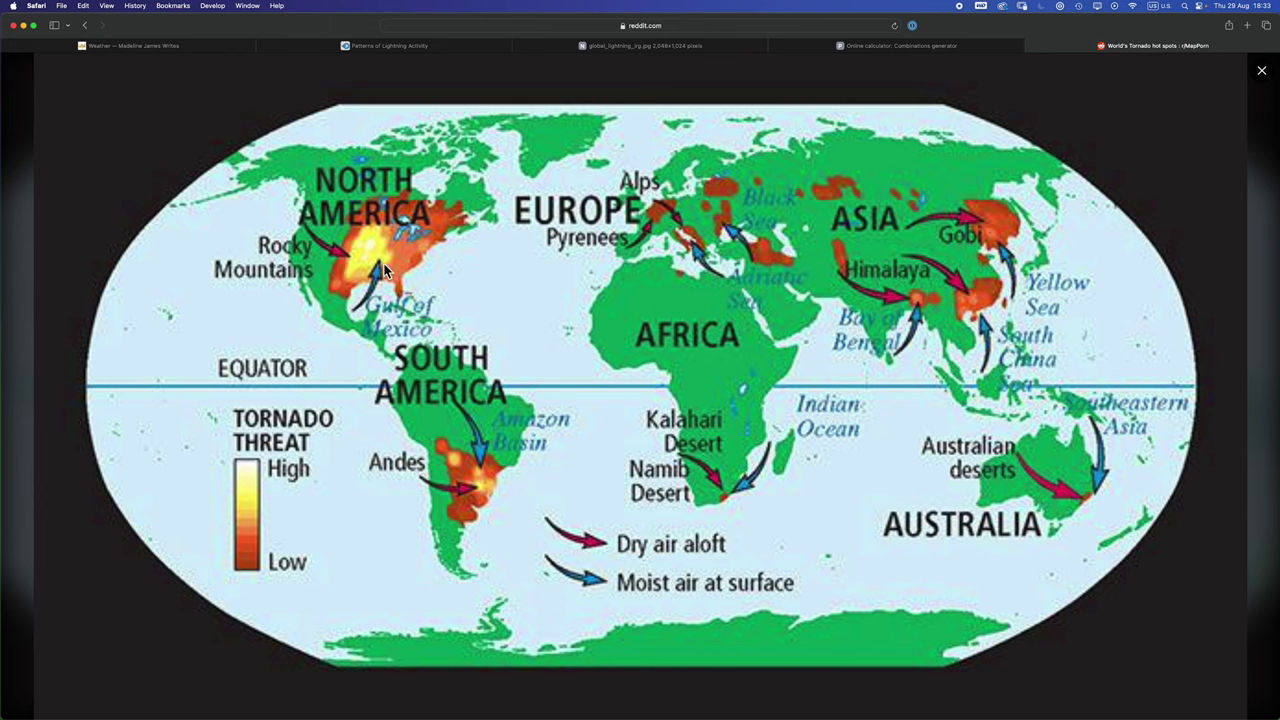
Leave the tornado threat image and return to the Photoshop Weather.psb map
{"action": "key", "text": "super+Tab"}
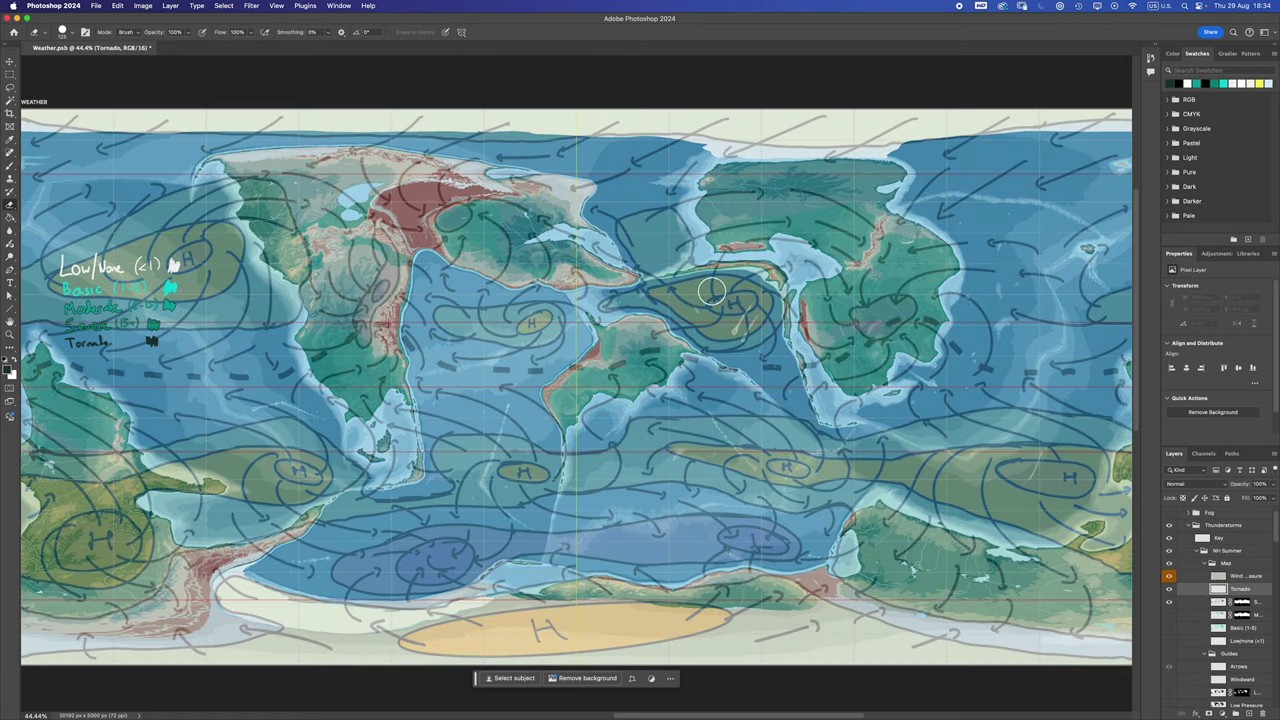
Zoom into the inland basin beside the red mountain range, checking it against the Wind/Pressure overlay
{"action": "left_click", "coordinate": [1169, 576]}
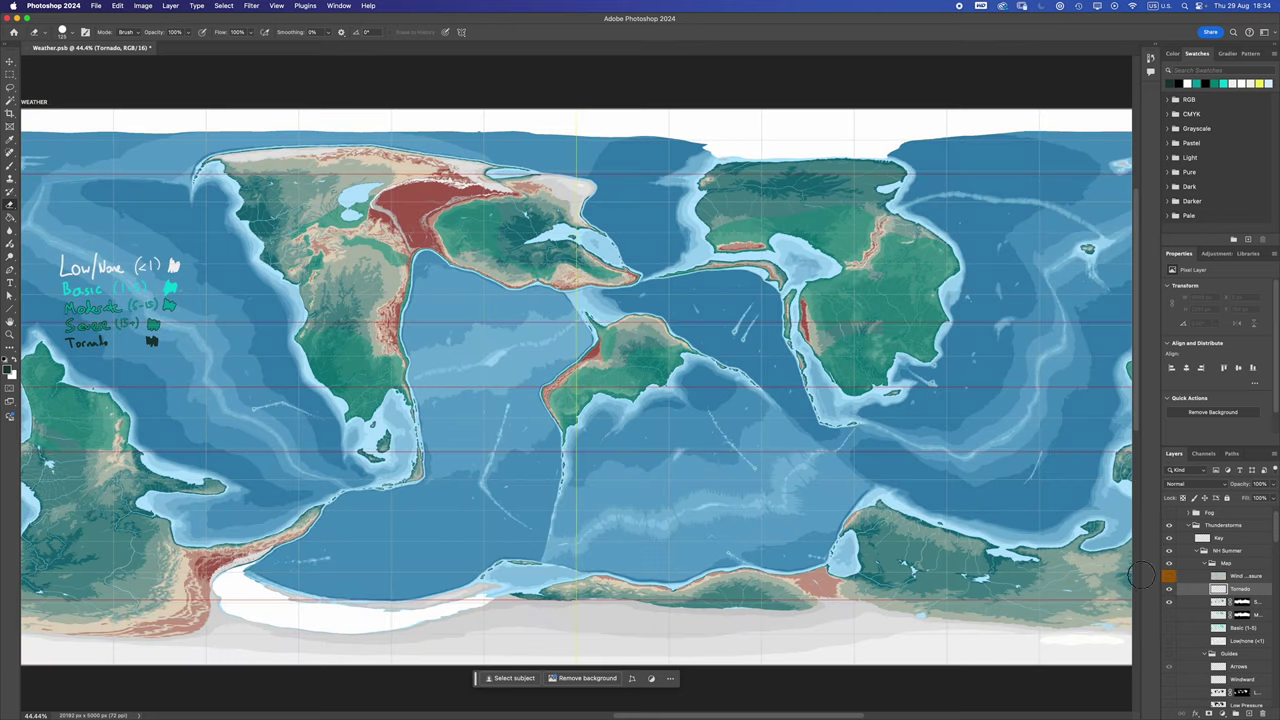
{"action": "left_click", "coordinate": [1169, 576]}
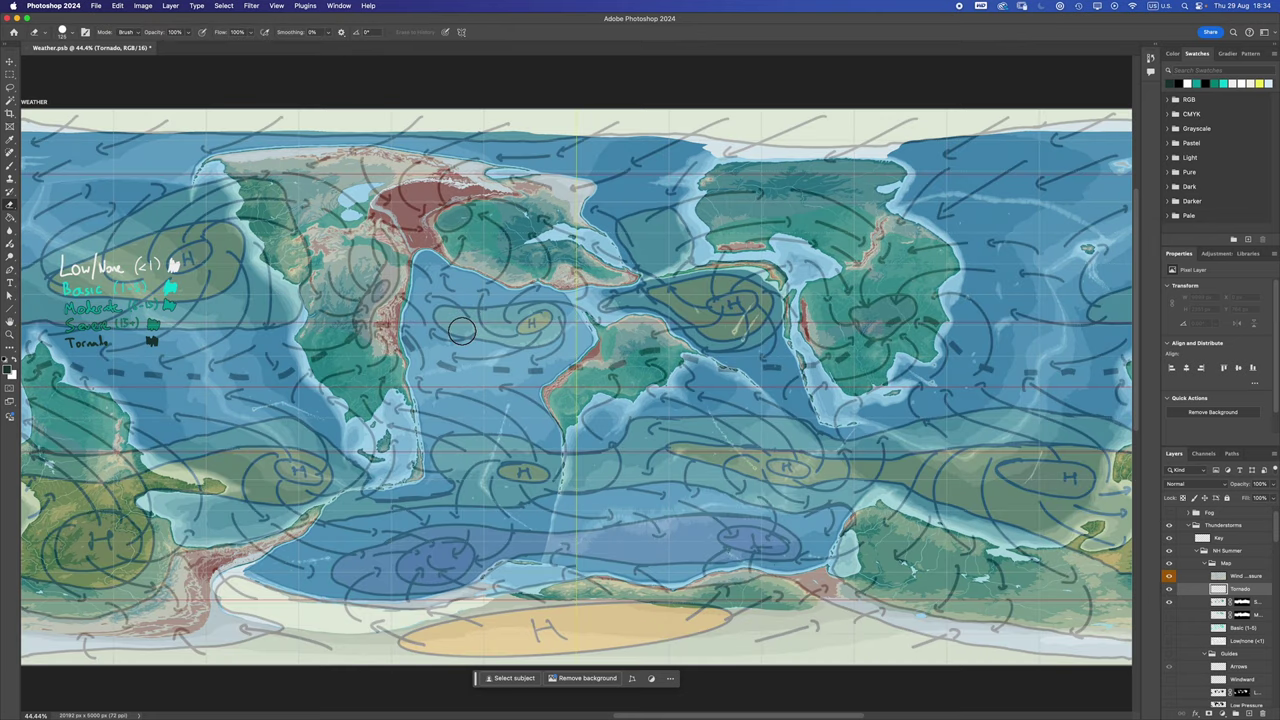
{"action": "key", "text": "z"}
{"action": "mouse_move", "coordinate": [363, 148]}
{"action": "left_mouse_down"}
{"action": "mouse_move", "coordinate": [628, 348]}
{"action": "mouse_move", "coordinate": [590, 336]}
{"action": "left_mouse_up"}
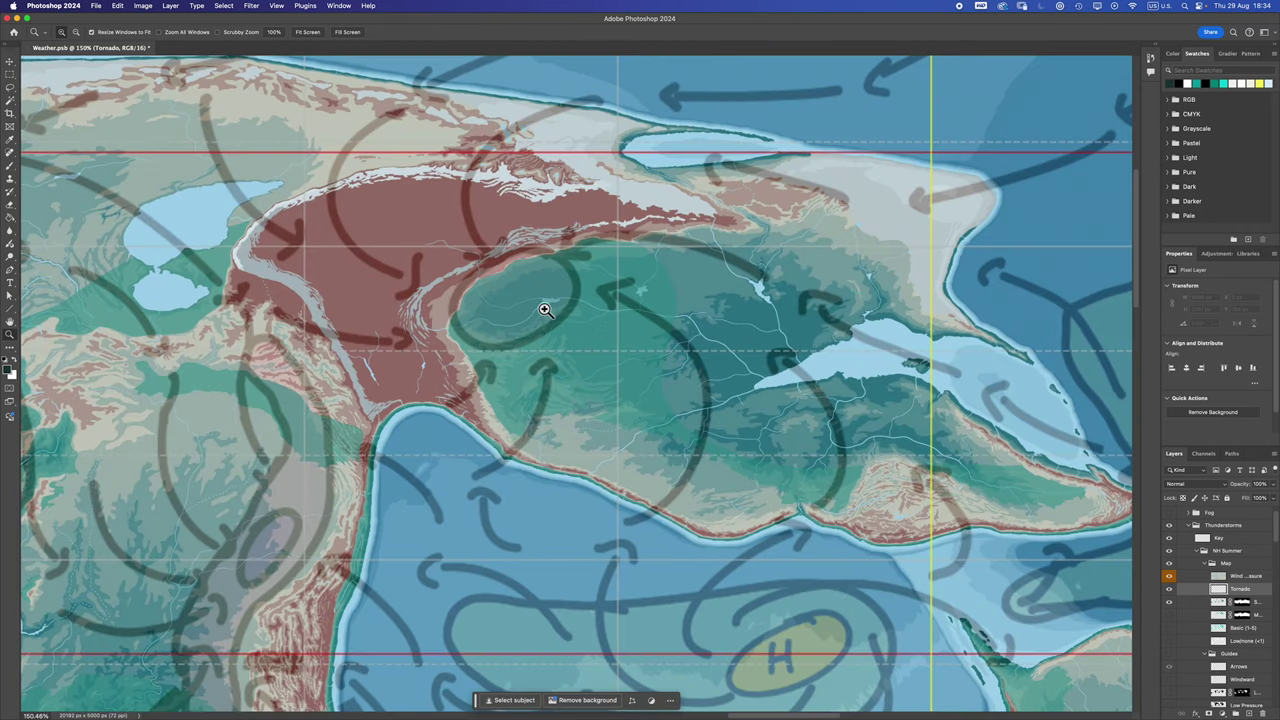
{"action": "key", "text": "super+comma"}
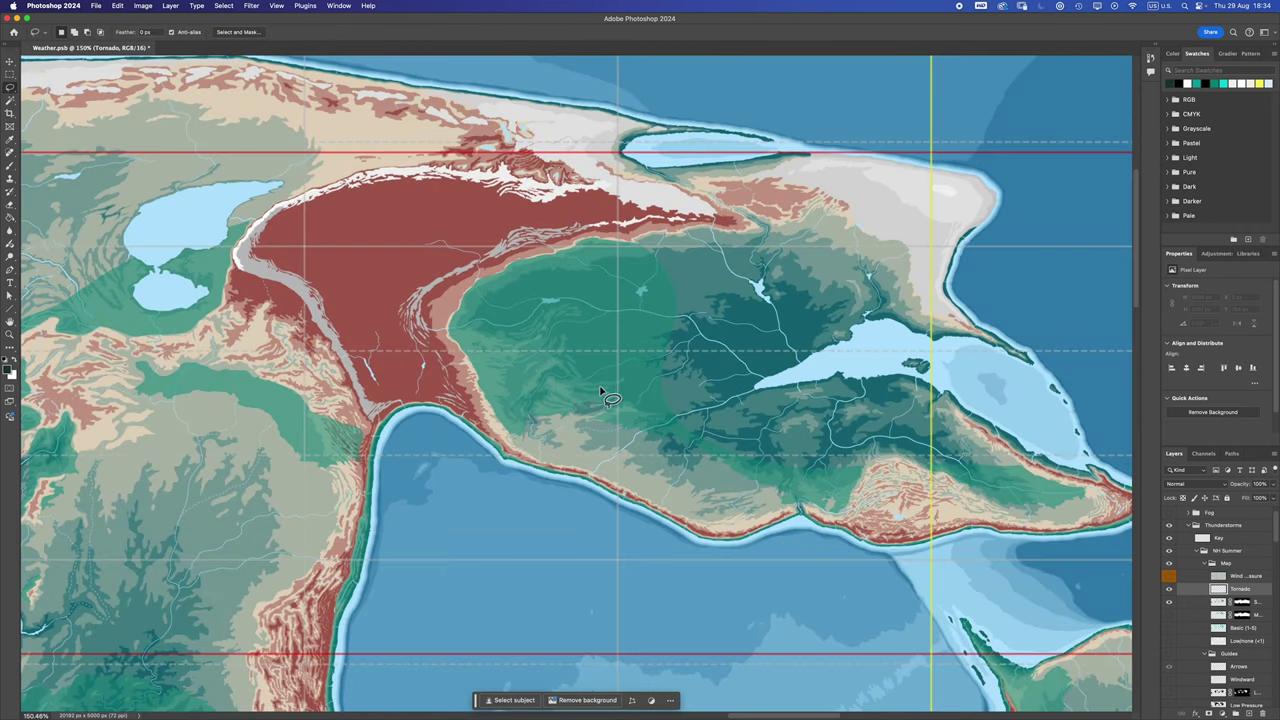
{"action": "key", "text": "l"}
{"action": "key", "text": "super+comma"}
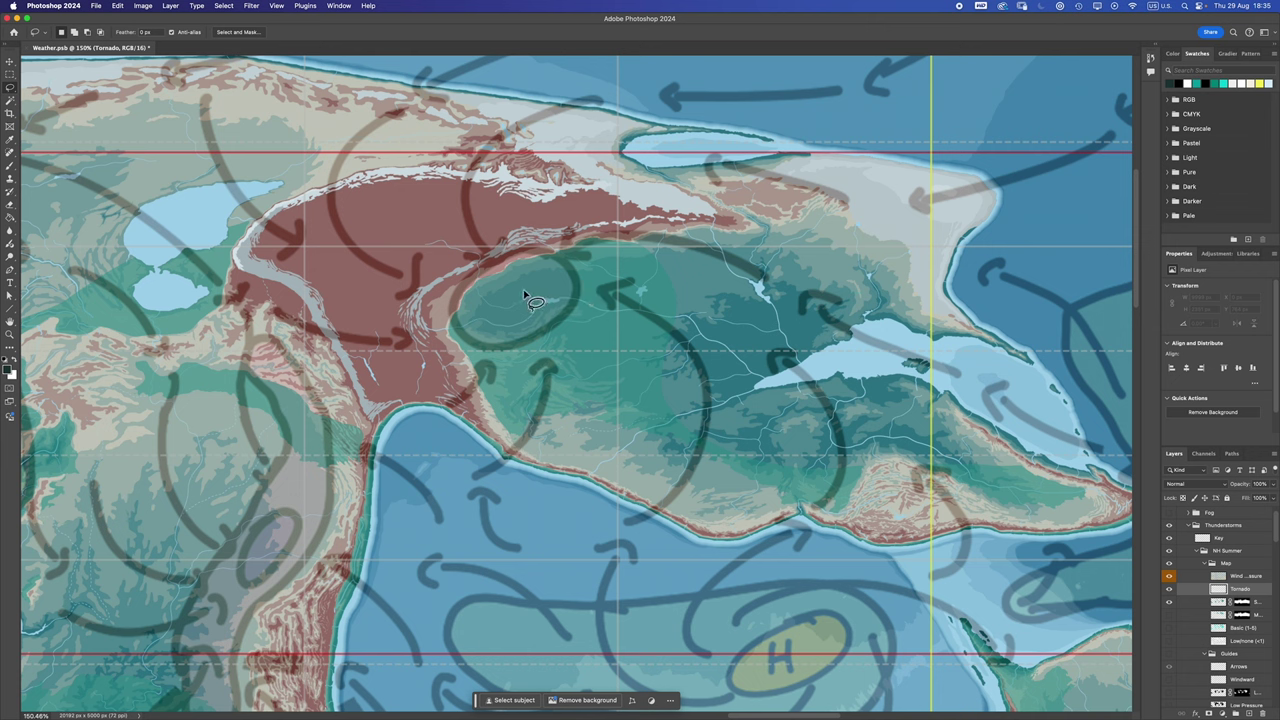
Lasso a small area in the basin on the Tornado layer and fill it with the dark foreground colour
{"action": "left_click", "coordinate": [600, 284]}
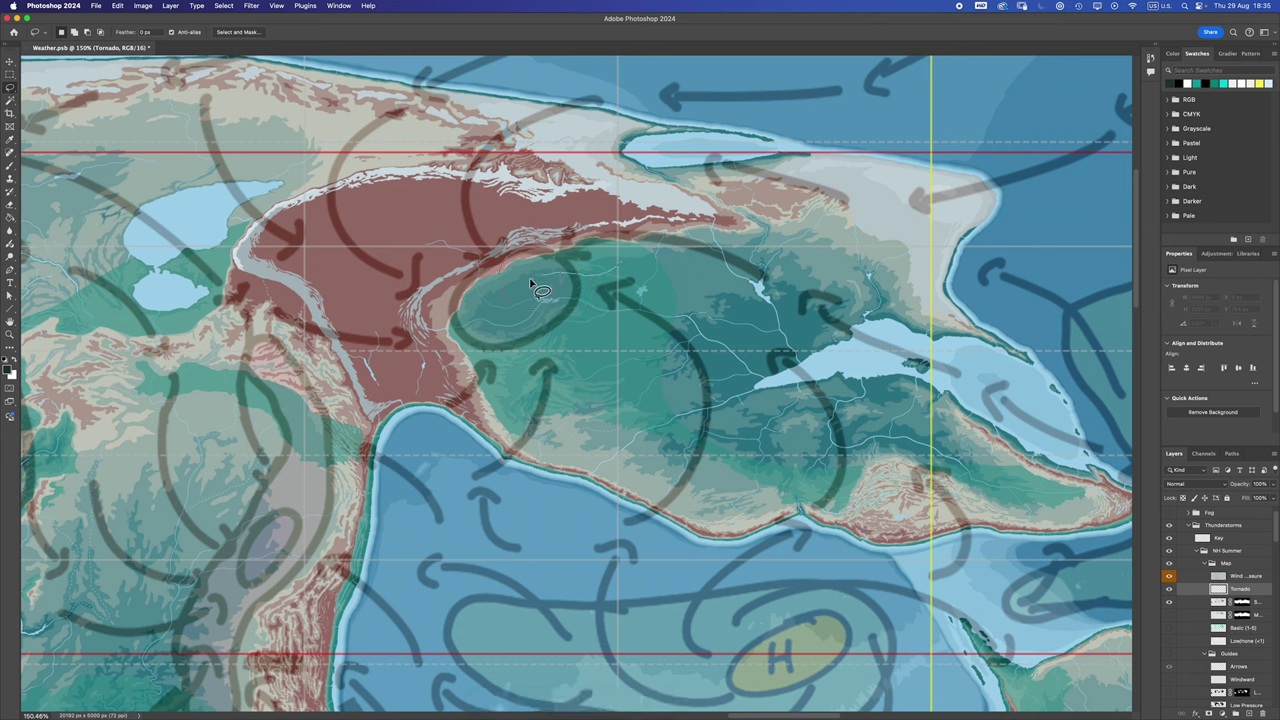
{"action": "mouse_move", "coordinate": [531, 285]}
{"action": "left_mouse_down"}
{"action": "mouse_move", "coordinate": [491, 317]}
{"action": "mouse_move", "coordinate": [608, 306]}
{"action": "mouse_move", "coordinate": [623, 270]}
{"action": "left_mouse_up"}
{"action": "key", "text": "alt+BackSpace"}
{"action": "key", "text": "super+d"}
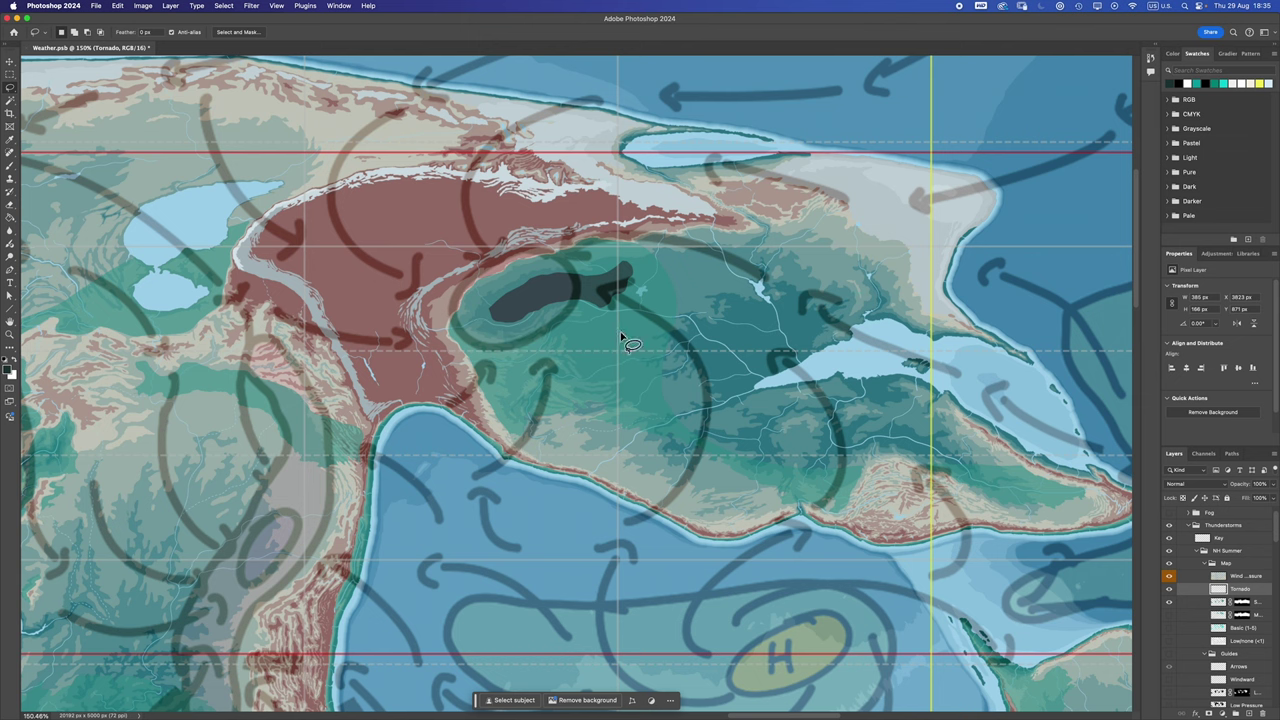
{"action": "key", "text": "z"}
{"action": "scroll", "coordinate": [460, 294], "scroll_direction": "right", "scroll_amount": 10}
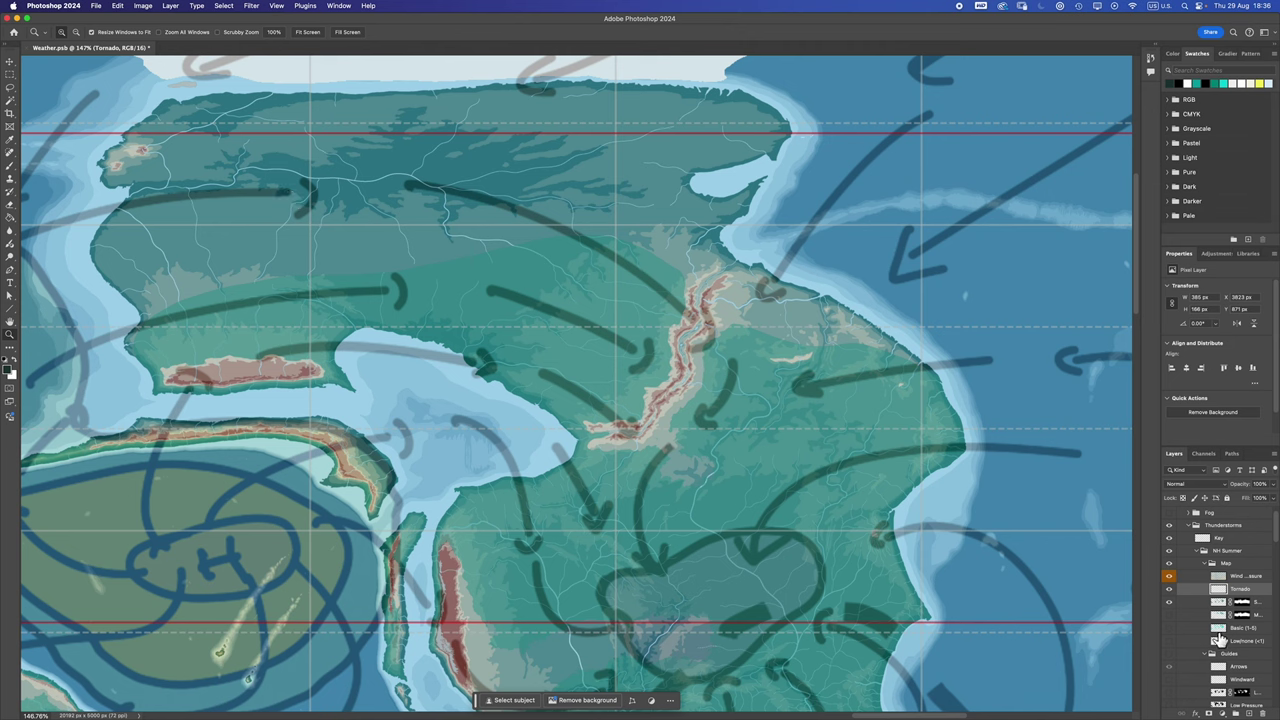
Fill a small lassoed area beside the ridge with dark colour, then fit the whole map on screen
{"action": "left_click", "coordinate": [1169, 653]}
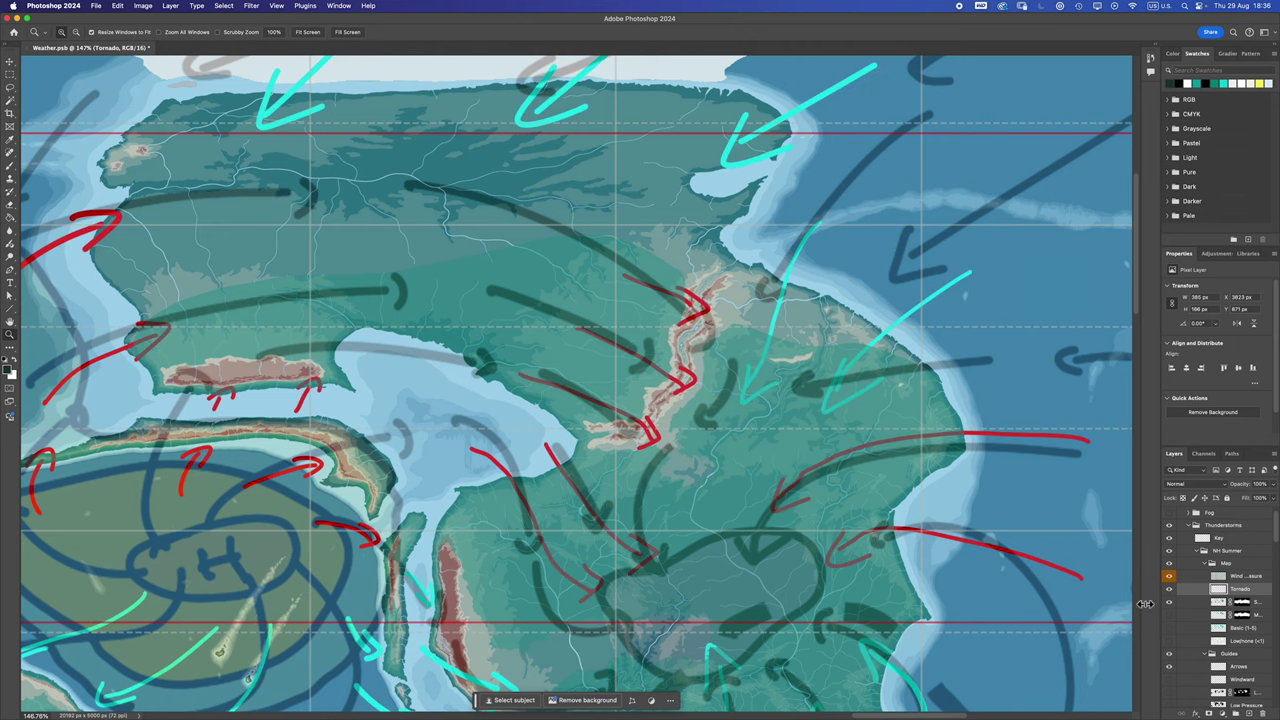
{"action": "left_click", "coordinate": [1170, 655]}
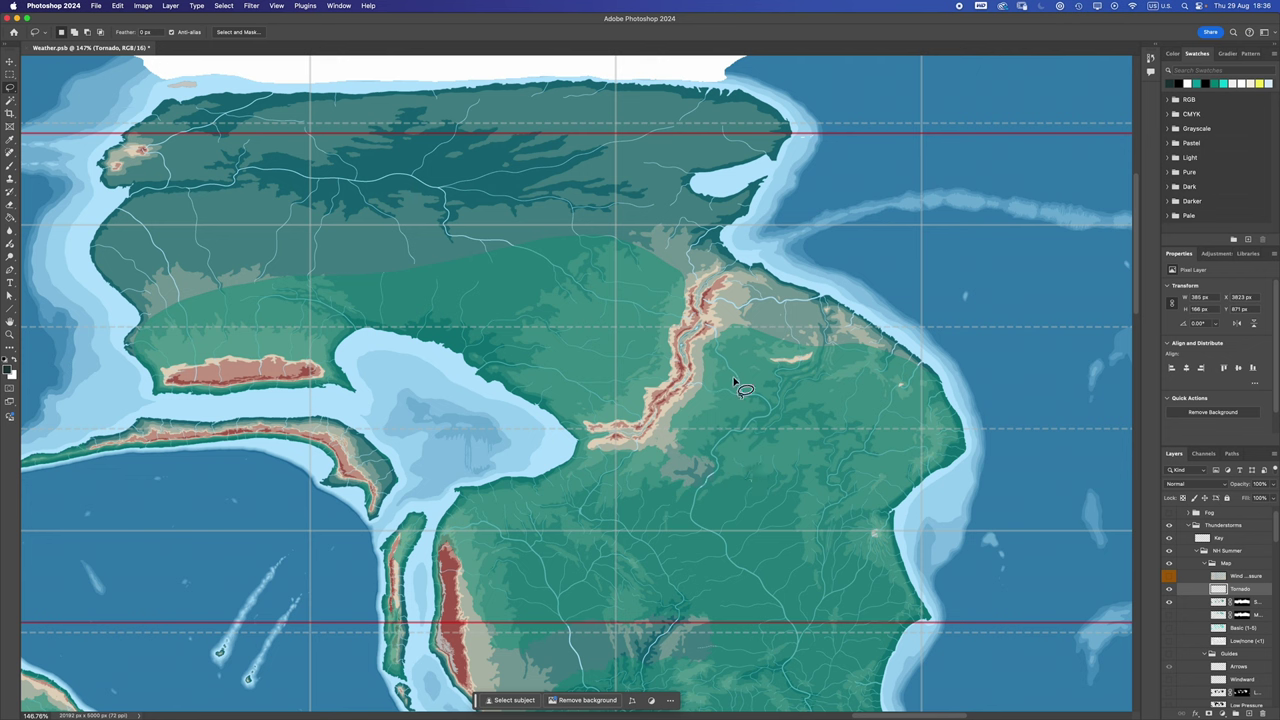
{"action": "mouse_move", "coordinate": [734, 365]}
{"action": "left_mouse_down"}
{"action": "mouse_move", "coordinate": [703, 429]}
{"action": "mouse_move", "coordinate": [745, 372]}
{"action": "mouse_move", "coordinate": [748, 398]}
{"action": "mouse_move", "coordinate": [726, 372]}
{"action": "mouse_move", "coordinate": [735, 360]}
{"action": "mouse_move", "coordinate": [740, 373]}
{"action": "left_mouse_up"}
{"action": "key", "text": "alt+BackSpace"}
{"action": "key", "text": "alt+BackSpace"}
{"action": "key", "text": "ctrl+d"}
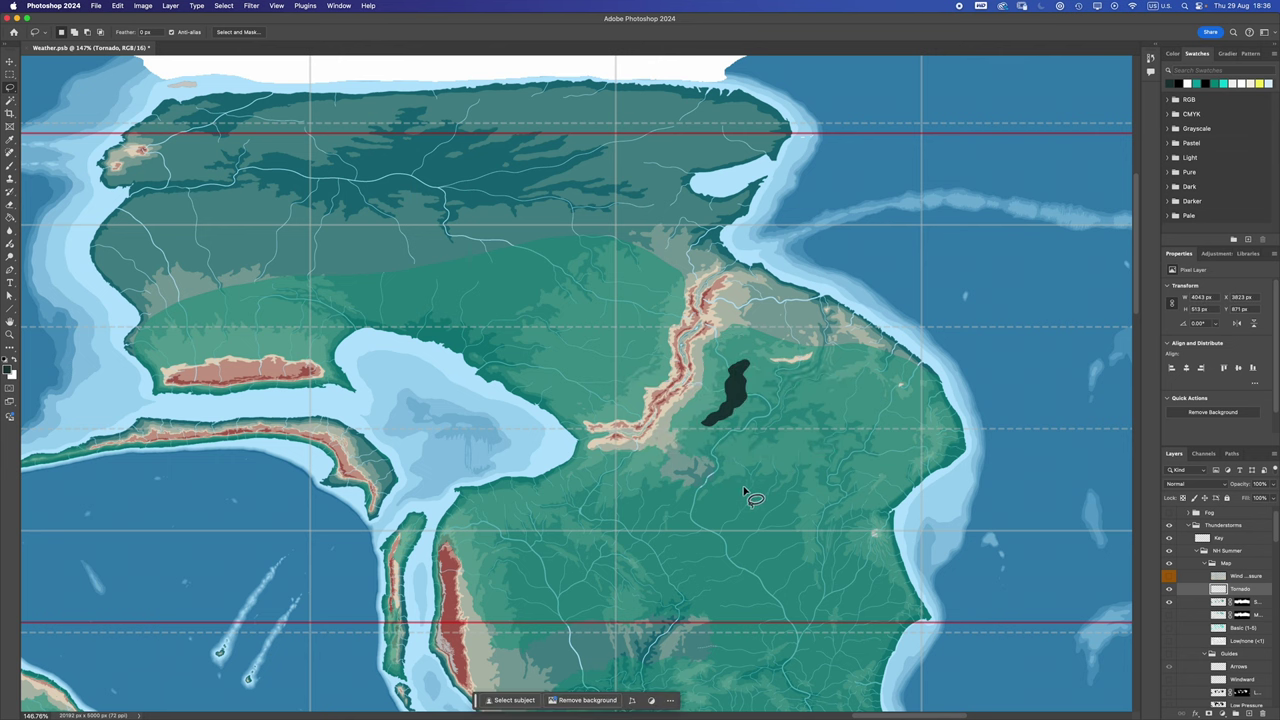
{"action": "key", "text": "ctrl+0"}
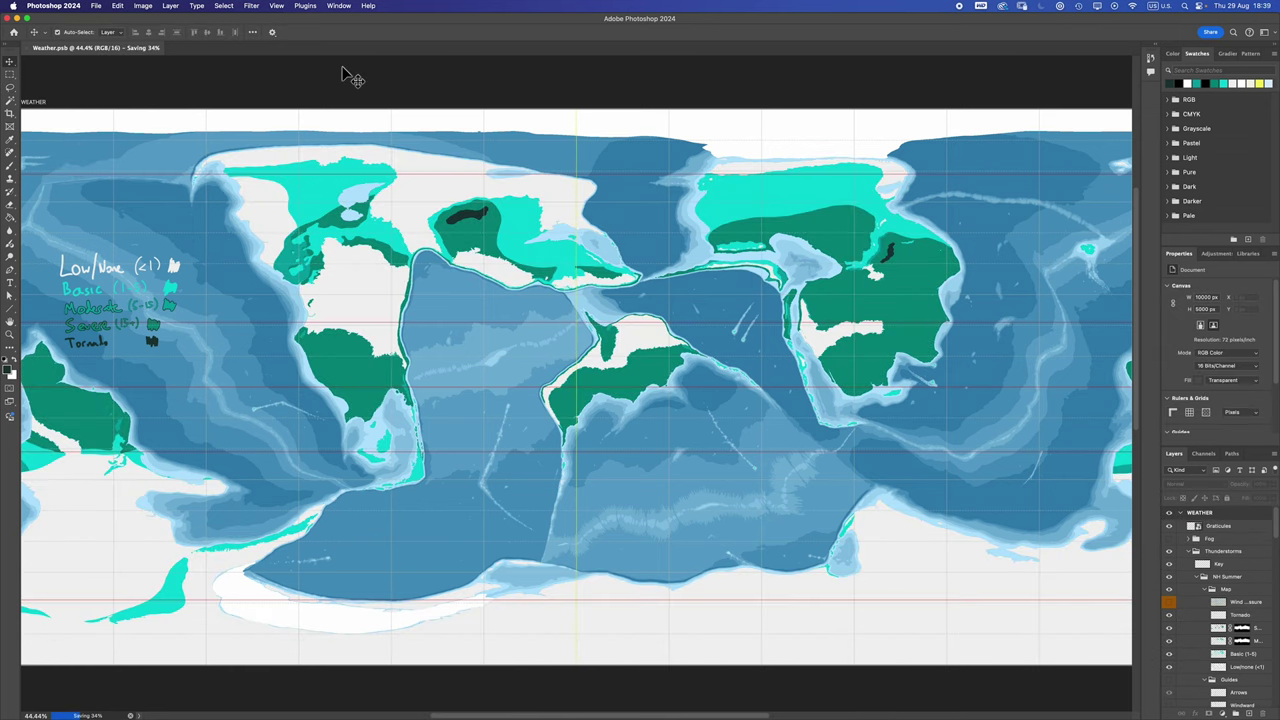
Compare Basic (1-5) against the collapsed NH Summer group, leaving NH Summer zones visible
{"action": "left_click", "coordinate": [350, 243]}
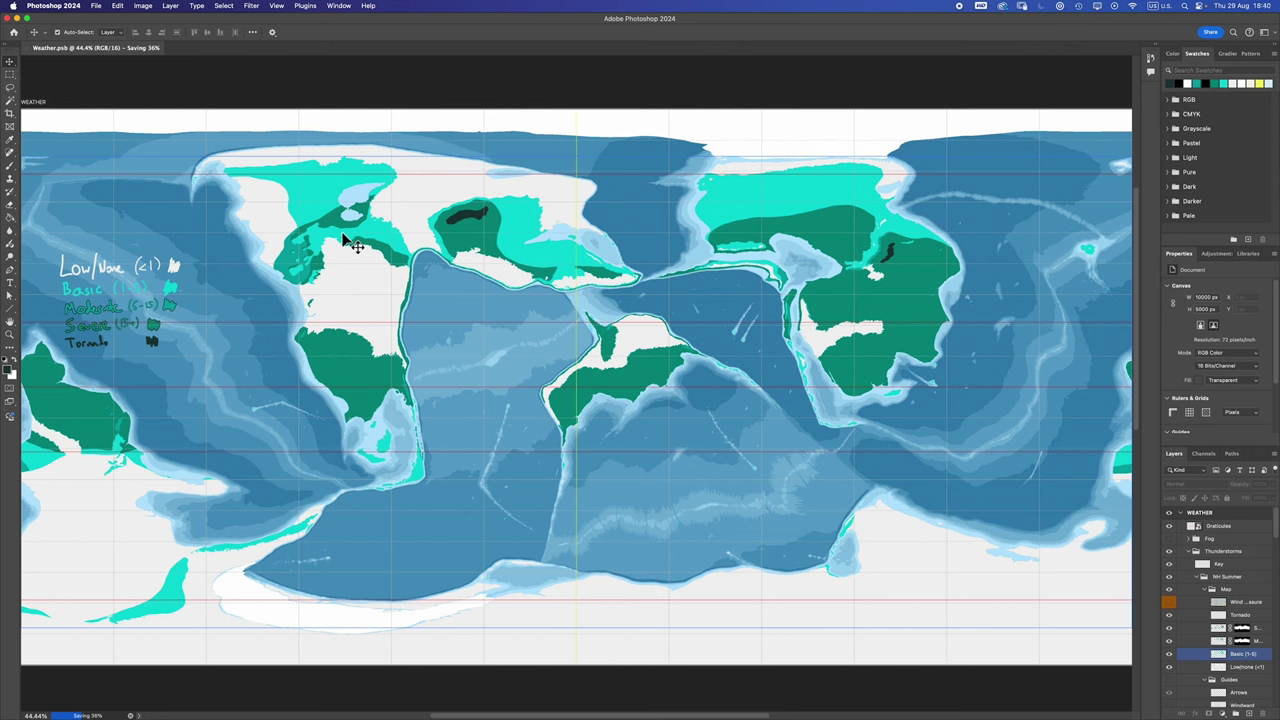
{"action": "left_click", "coordinate": [1205, 578]}
{"action": "left_click", "coordinate": [1204, 579]}
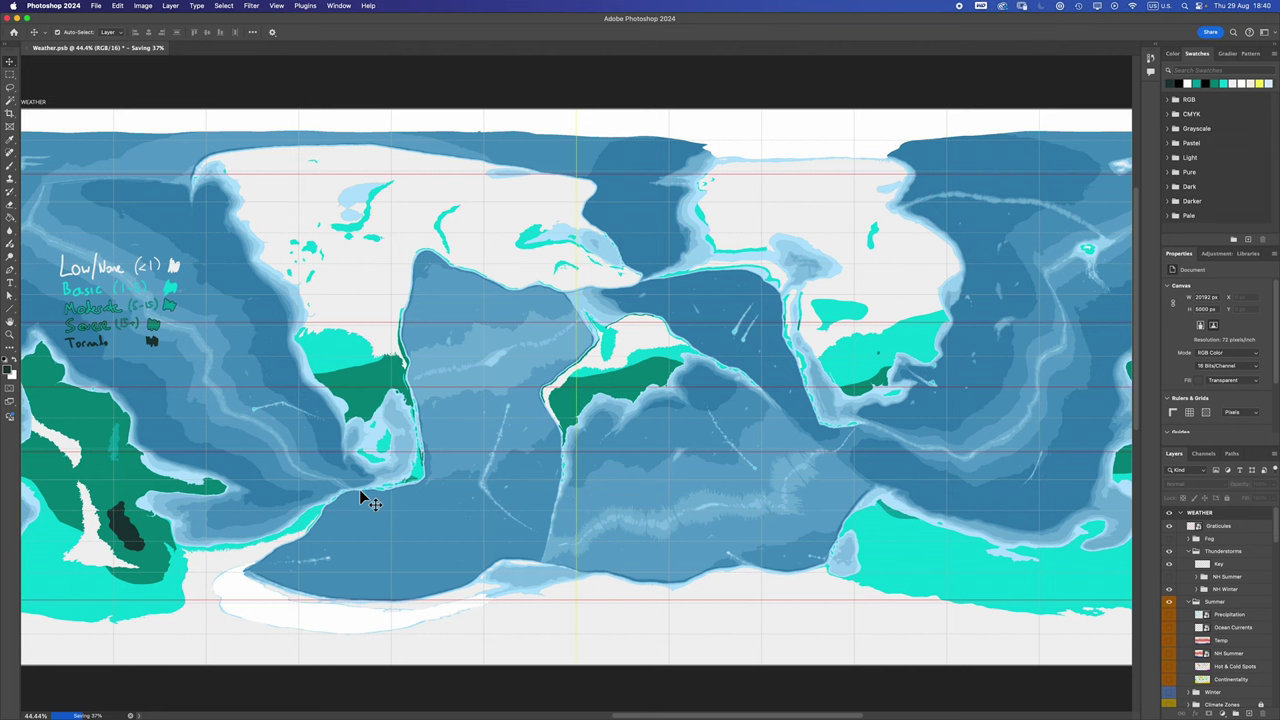
{"action": "left_click", "coordinate": [1169, 578]}
{"action": "left_click", "coordinate": [1169, 578]}
{"action": "left_click", "coordinate": [1169, 578]}
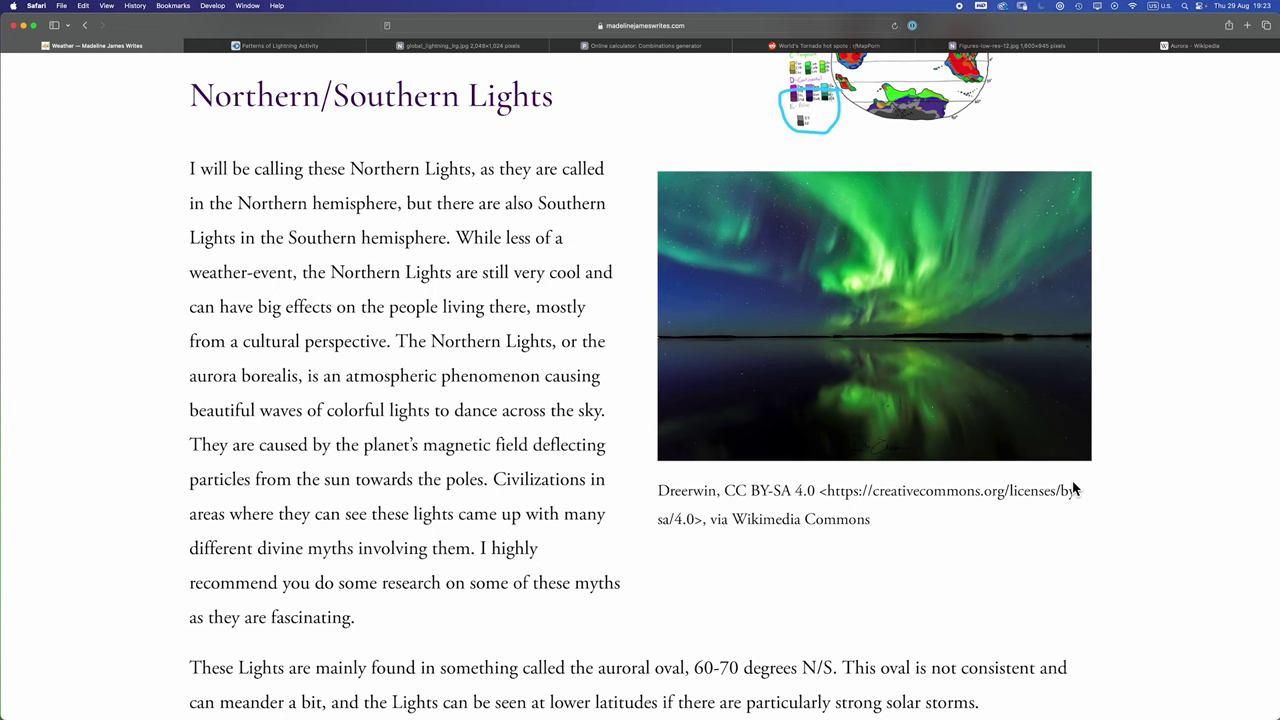
Read through the Northern/Southern Lights section, highlighting the auroral oval description
{"action": "scroll", "coordinate": [1075, 488], "scroll_direction": "down", "scroll_amount": 5}
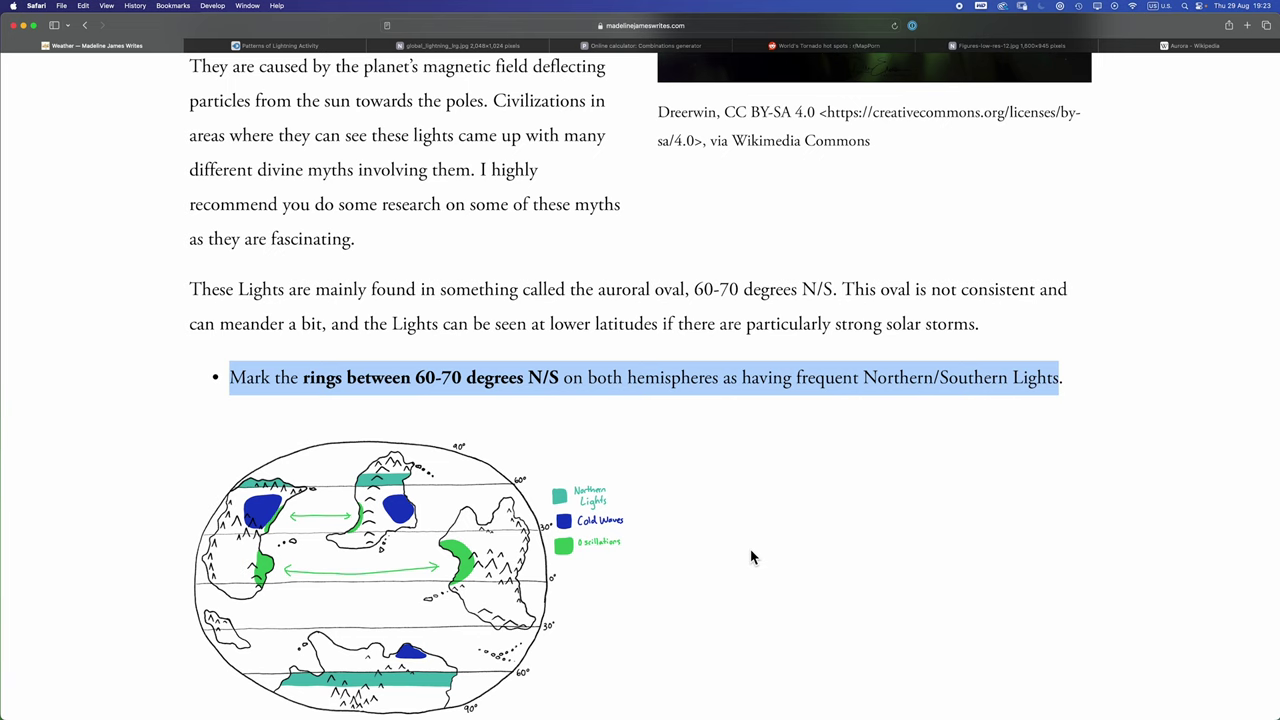
{"action": "double_click", "coordinate": [266, 298]}
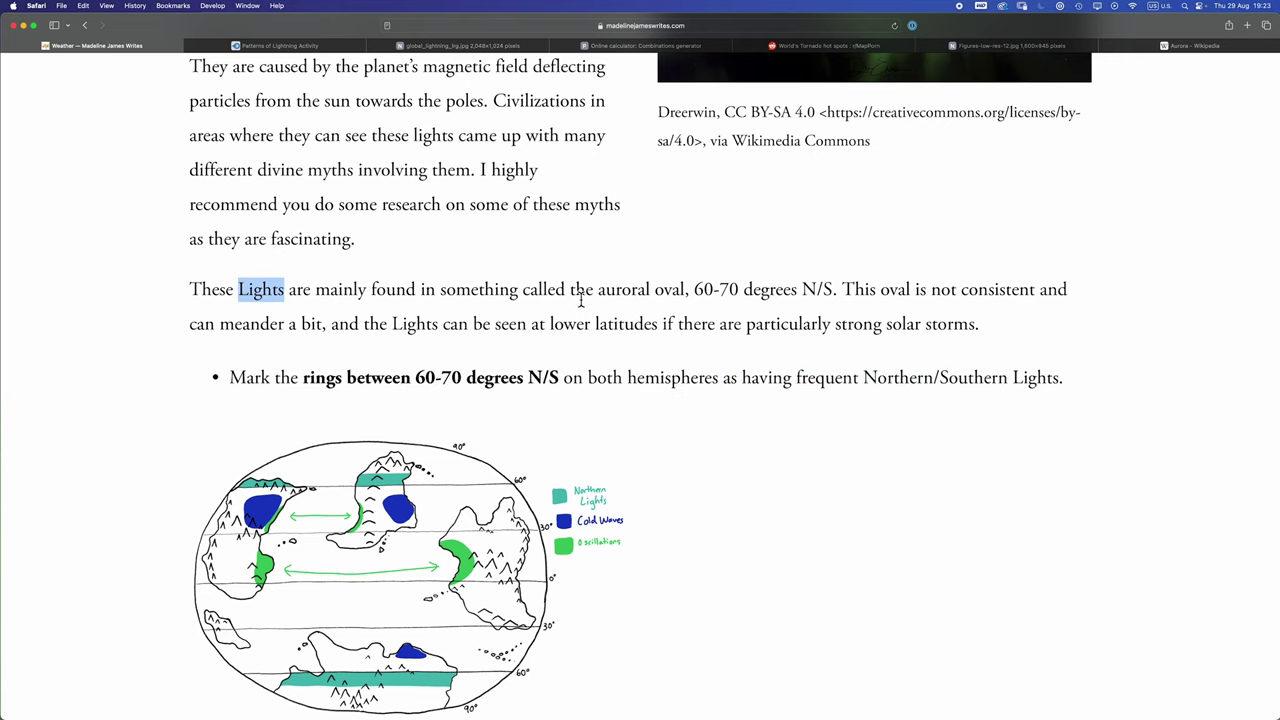
{"action": "left_click_drag", "start_coordinate": [597, 290], "coordinate": [690, 290]}
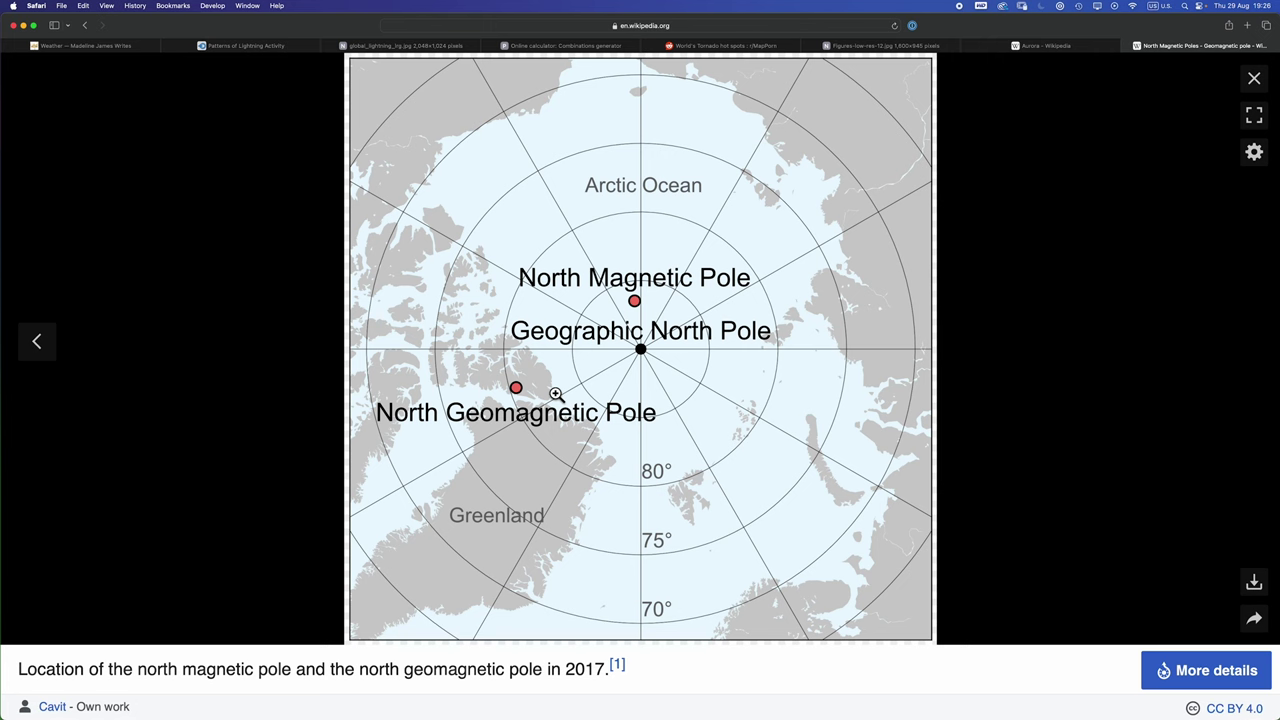
Return from the North Magnetic Pole map to the Aurora article tab
{"action": "key", "text": "ctrl+shift+Tab"}
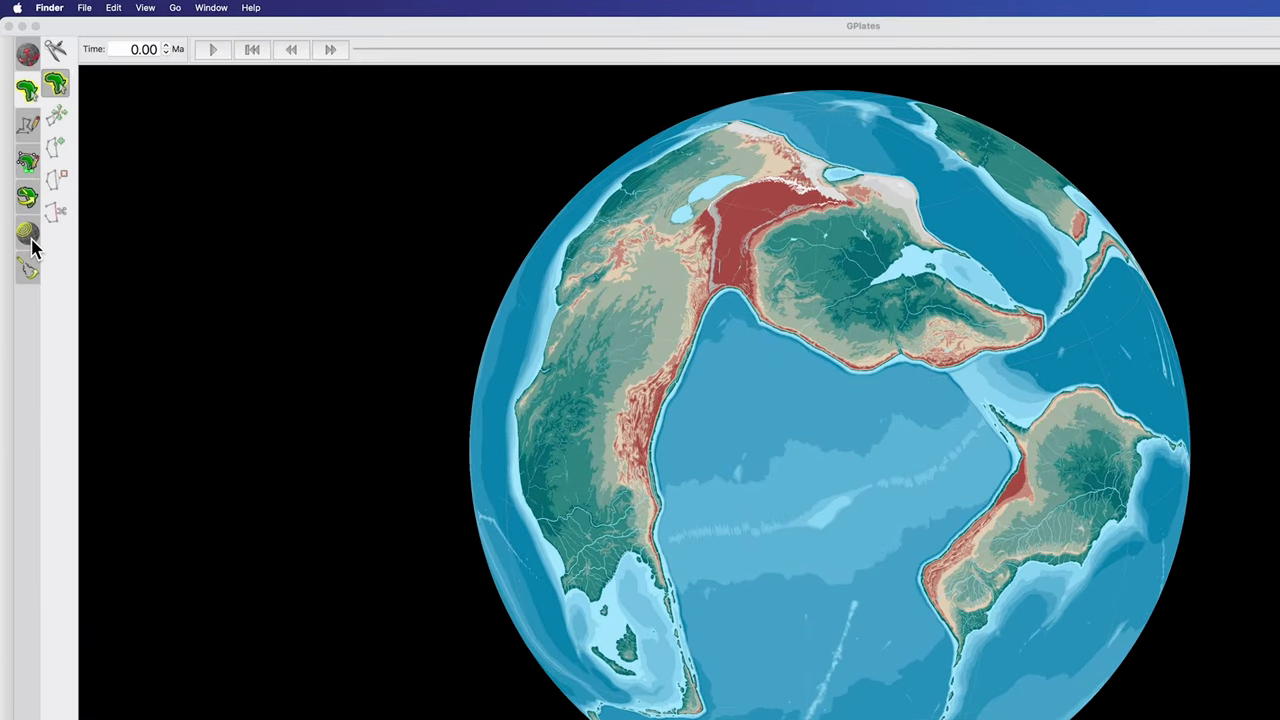
Pick the small-circle tool in GPlates and open its centre and radii settings
{"action": "left_click", "coordinate": [24, 178]}
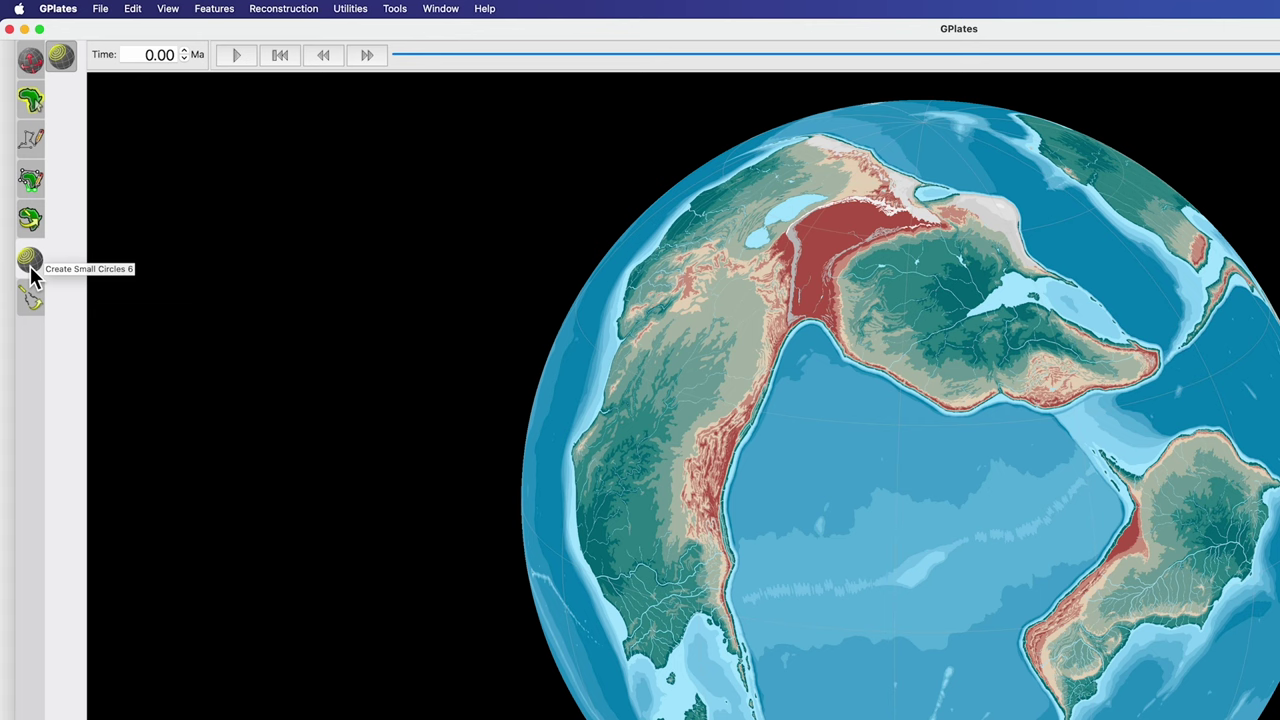
{"action": "left_click", "coordinate": [31, 264]}
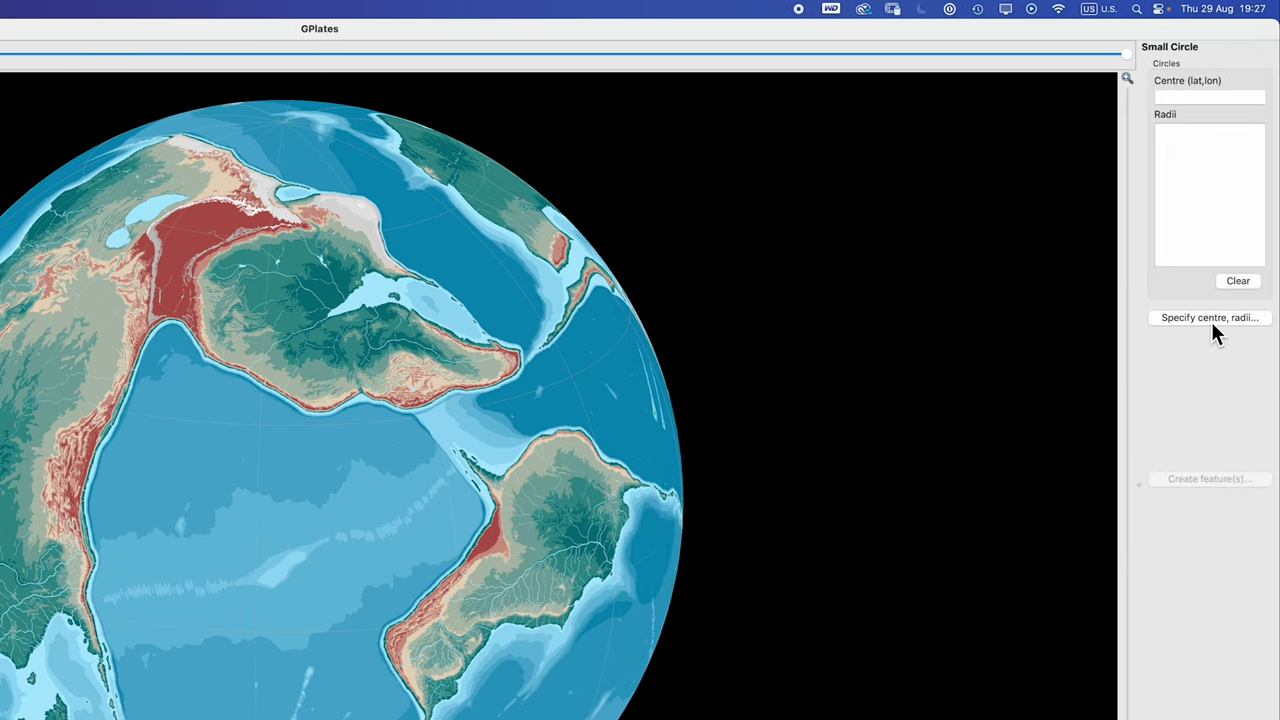
{"action": "left_click", "coordinate": [1218, 318]}
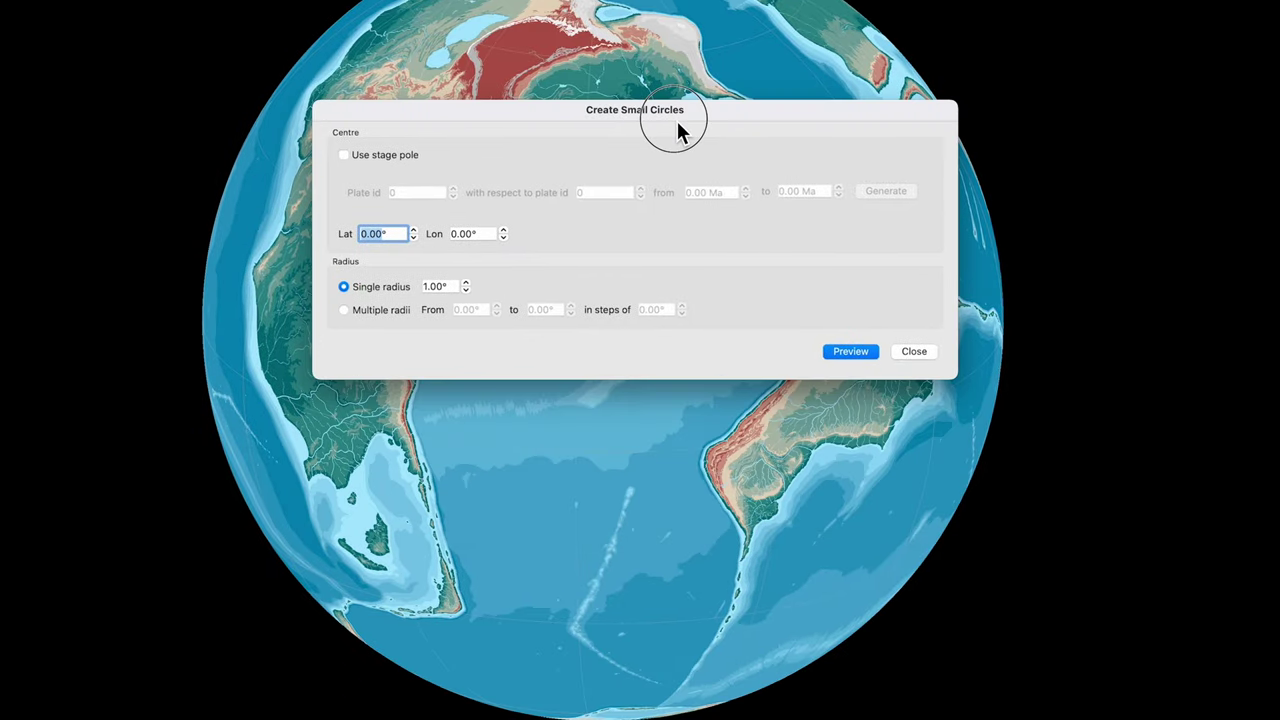
{"action": "left_click_drag", "start_coordinate": [677, 123], "coordinate": [678, 128]}
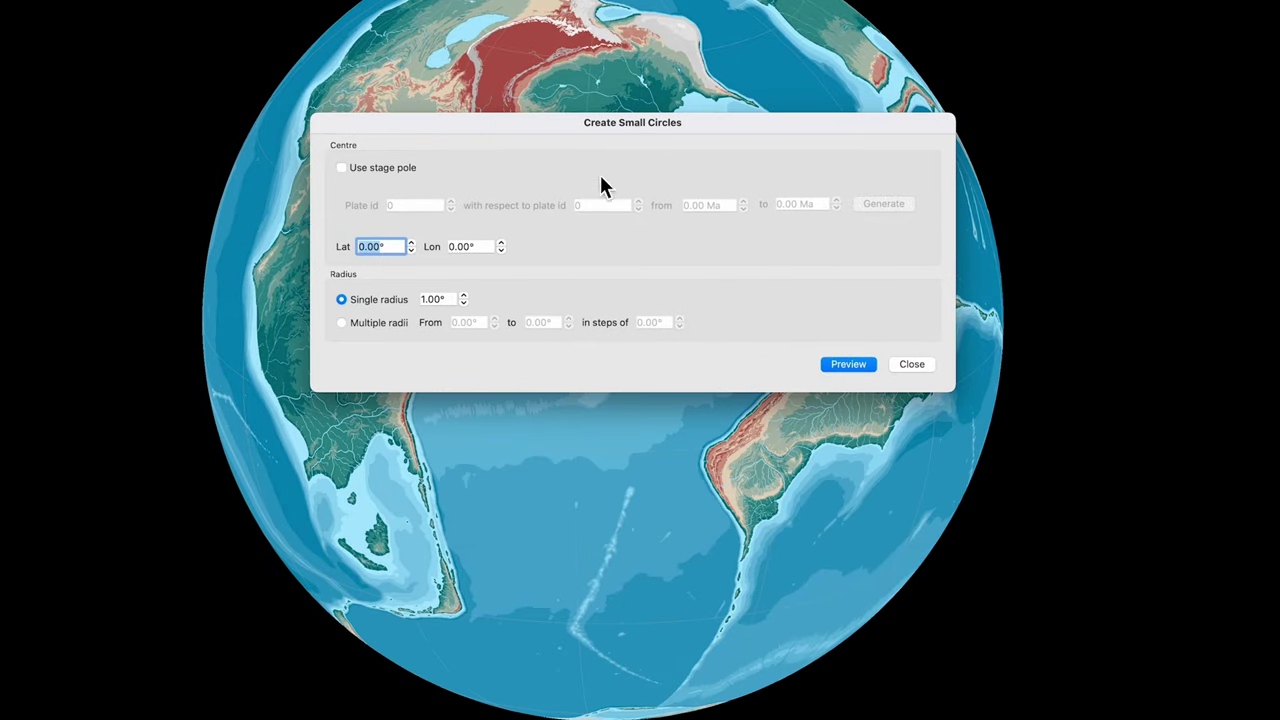
Set the small-circle centre to latitude 82.80 and longitude -40.19
{"action": "left_click", "coordinate": [384, 247]}
{"action": "key", "text": "BackSpace"}
{"action": "key", "text": "BackSpace"}
{"action": "key", "text": "BackSpace"}
{"action": "key", "text": "BackSpace"}
{"action": "type", "text": "82"}
{"action": "type", "text": ".8"}
{"action": "left_click", "coordinate": [458, 248]}
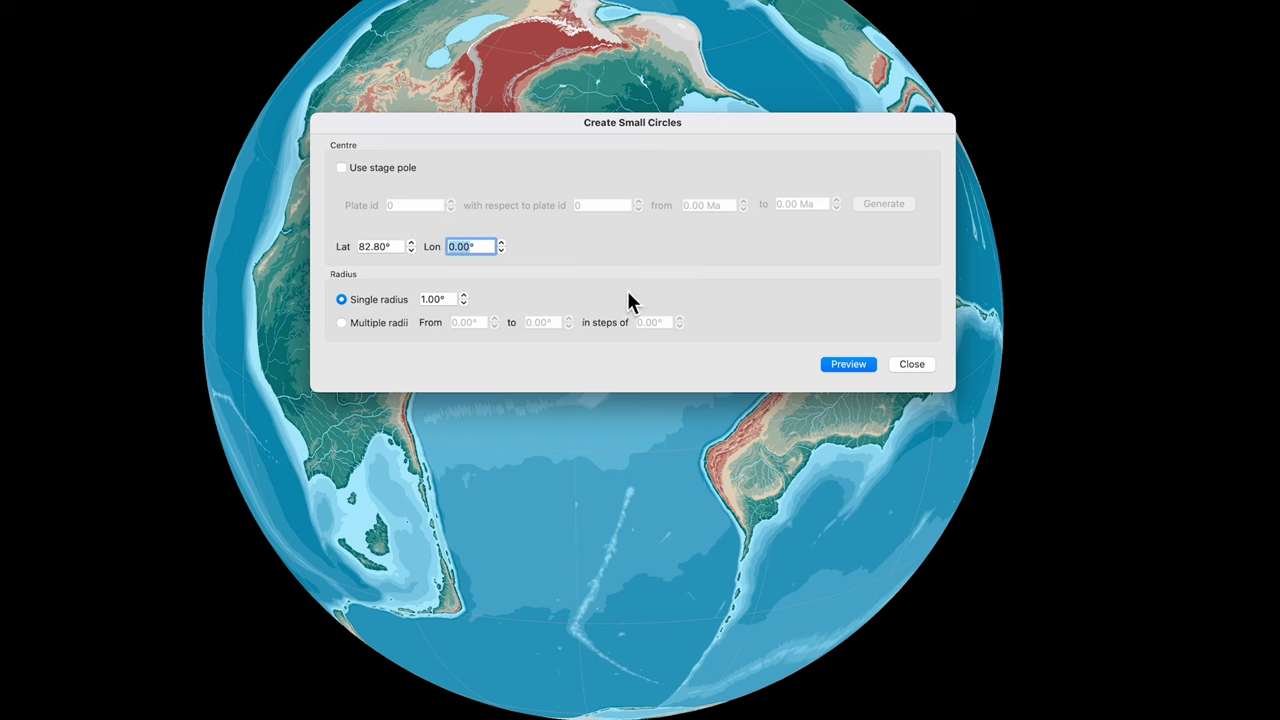
{"action": "type", "text": "-40.19"}
Use multiple radii from 10 to 40 in steps of 10 and preview the circles
{"action": "left_click", "coordinate": [342, 326]}
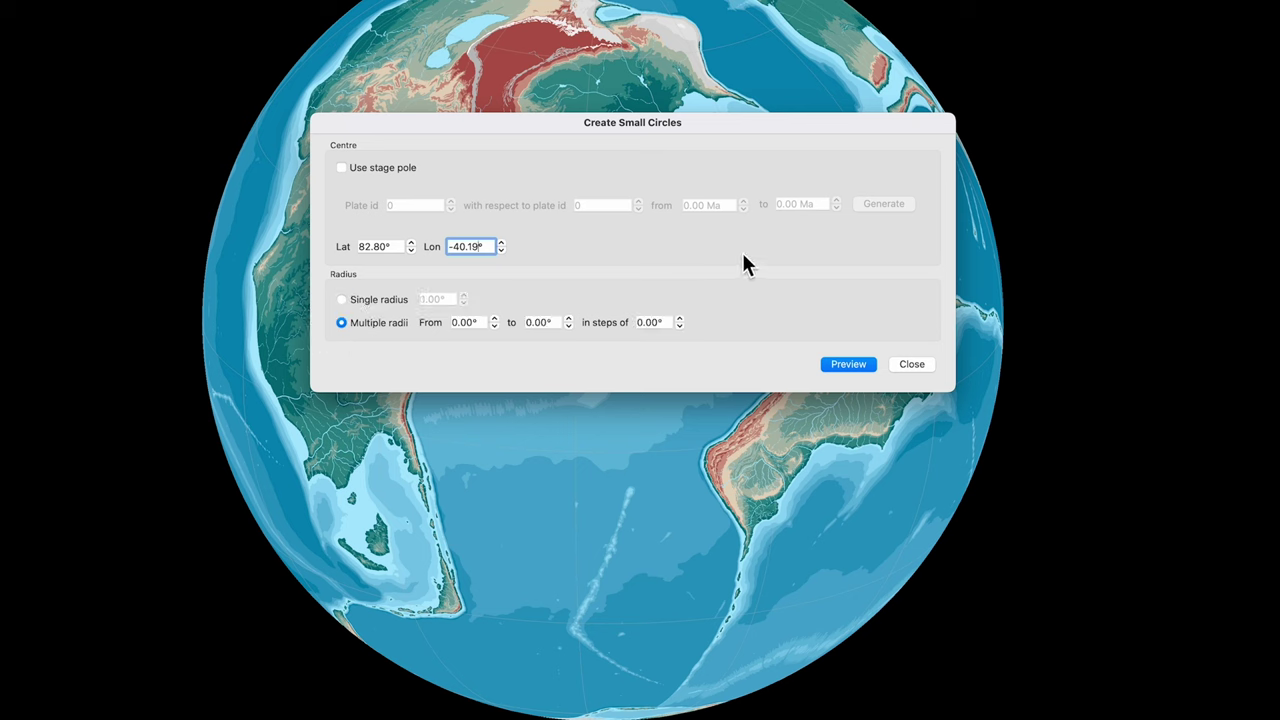
{"action": "left_click", "coordinate": [474, 326]}
{"action": "double_click", "coordinate": [457, 325]}
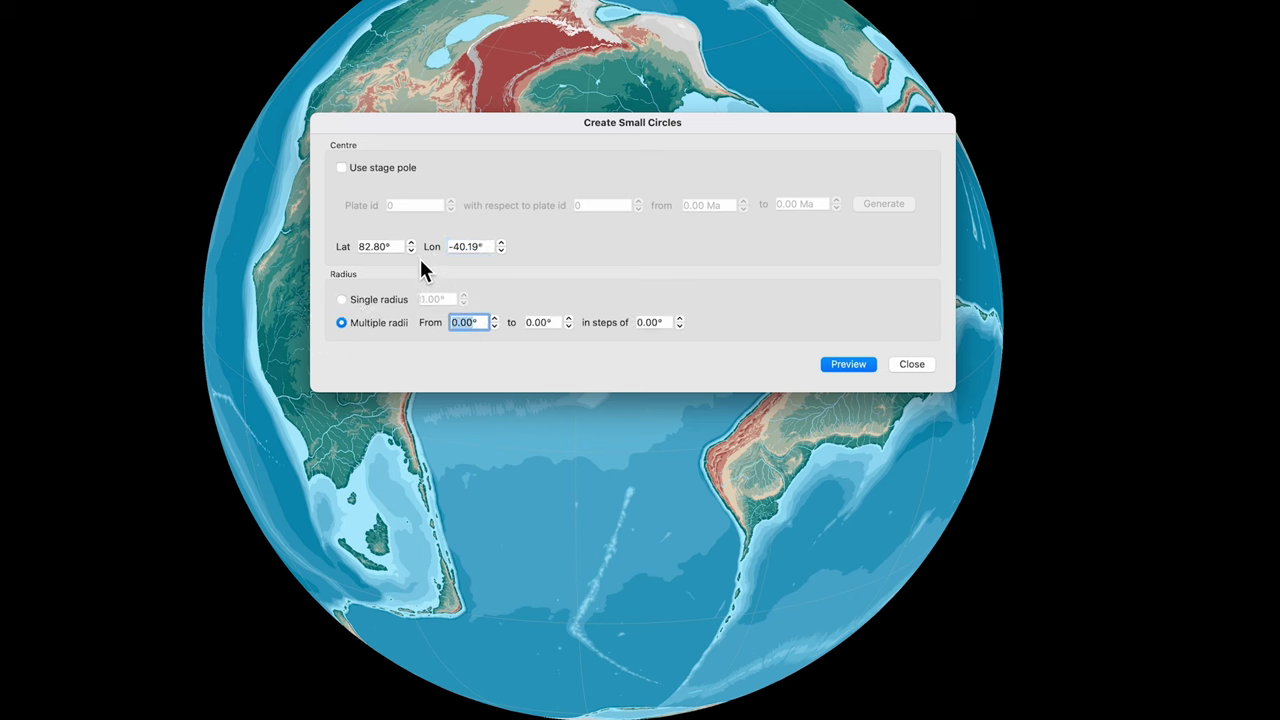
{"action": "type", "text": "10"}
{"action": "double_click", "coordinate": [547, 323]}
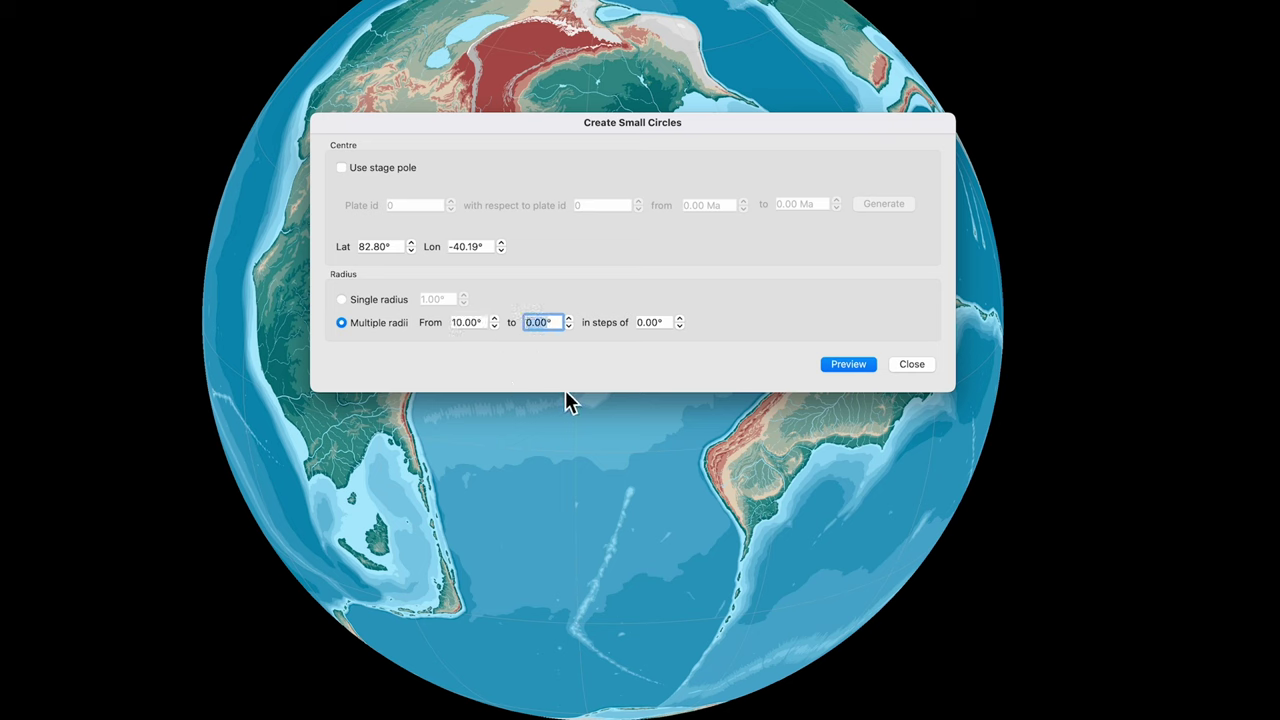
{"action": "type", "text": "40"}
{"action": "double_click", "coordinate": [656, 322]}
{"action": "type", "text": "10"}
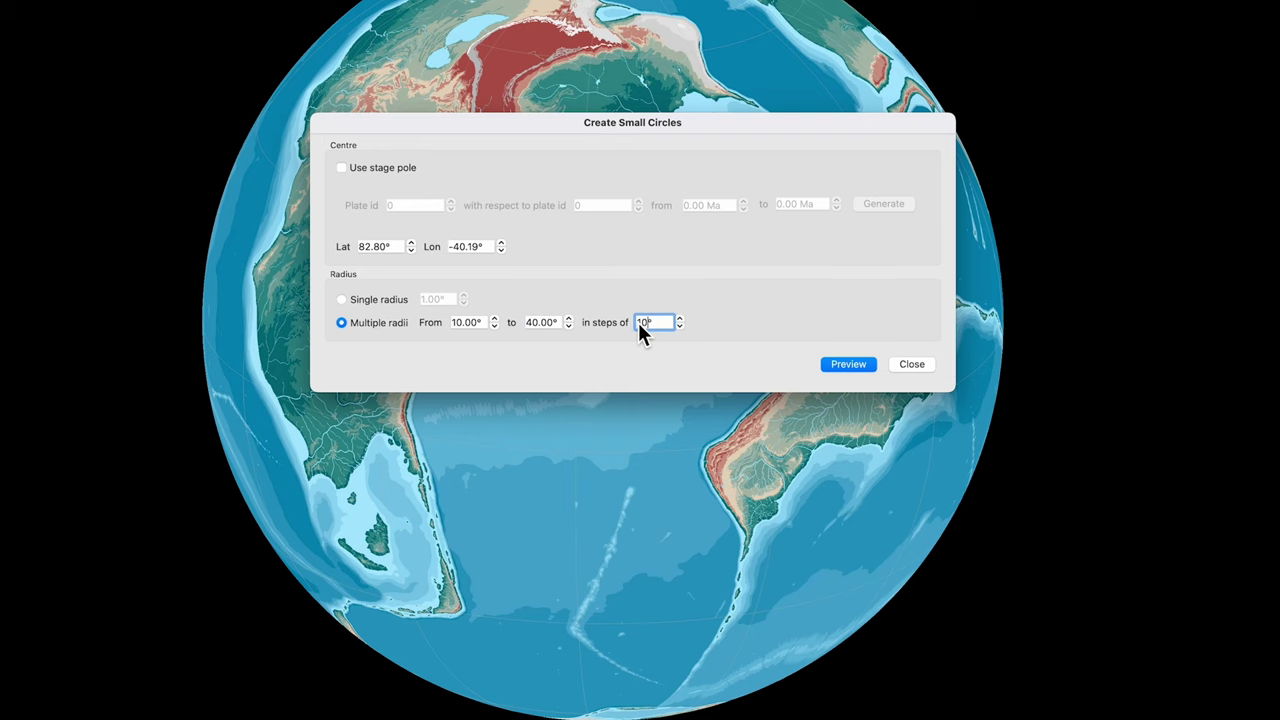
{"action": "left_click", "coordinate": [852, 366]}
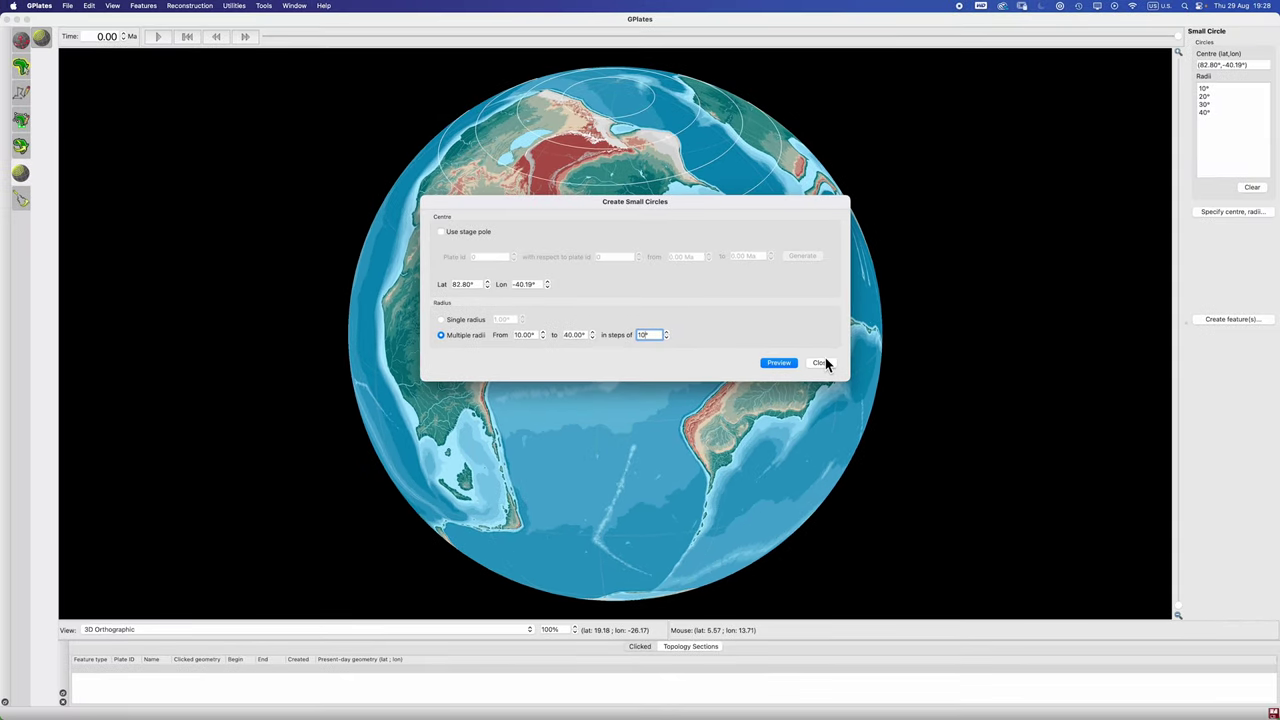
Close the small-circle settings and begin a new feature with plate ID 1
{"action": "left_click_drag", "start_coordinate": [589, 210], "coordinate": [256, 416]}
{"action": "left_click_drag", "start_coordinate": [640, 80], "coordinate": [667, 138]}
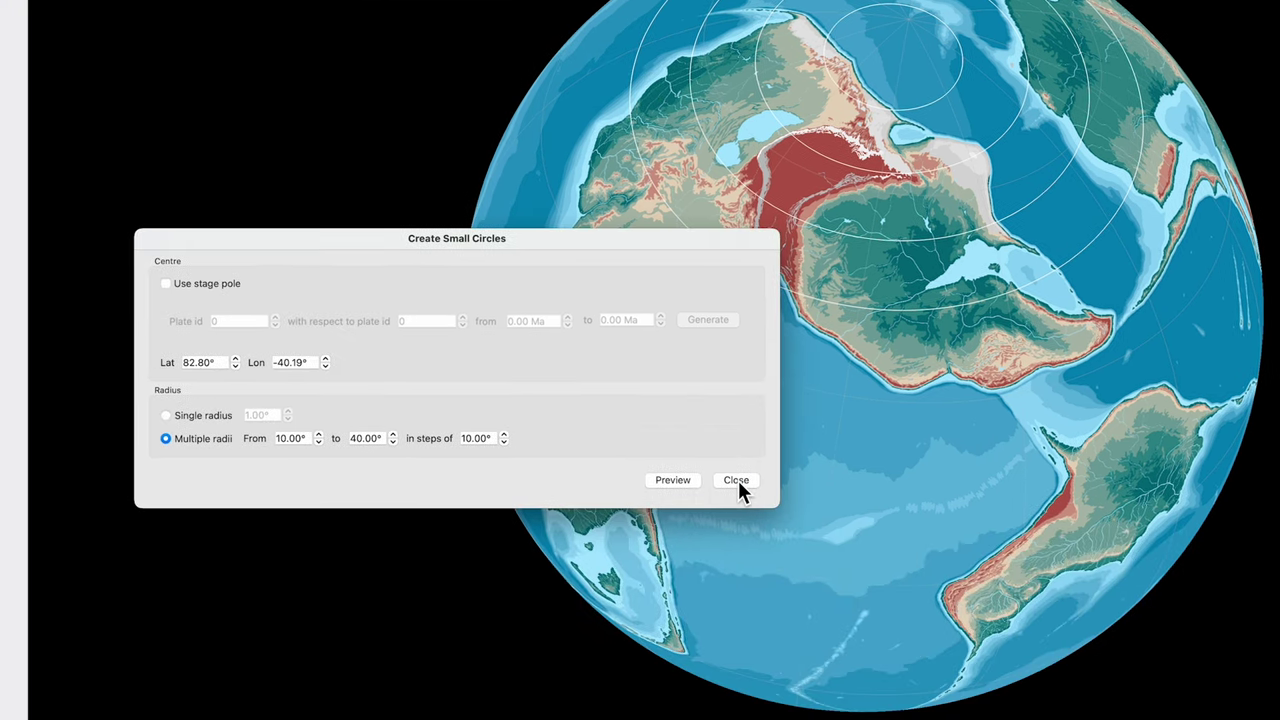
{"action": "left_click", "coordinate": [738, 486]}
{"action": "left_click", "coordinate": [1222, 482]}
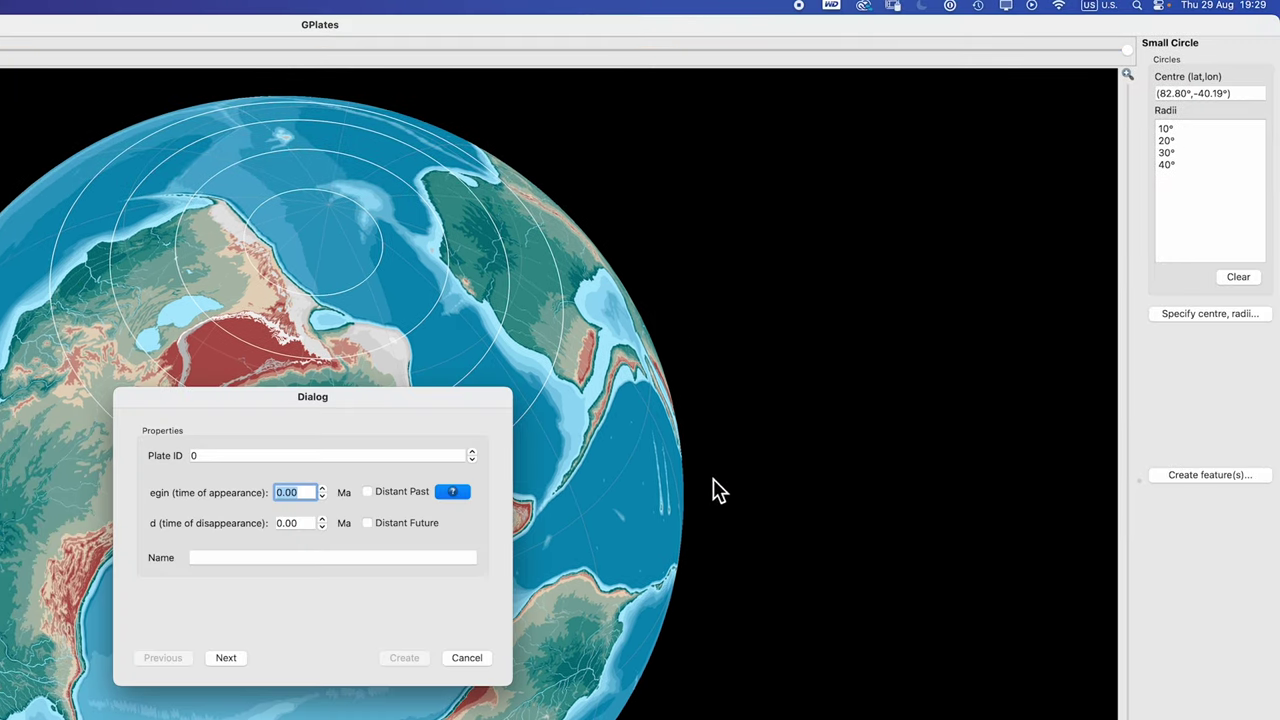
{"action": "left_click", "coordinate": [213, 456]}
{"action": "type", "text": "1"}
{"action": "left_click", "coordinate": [293, 520]}
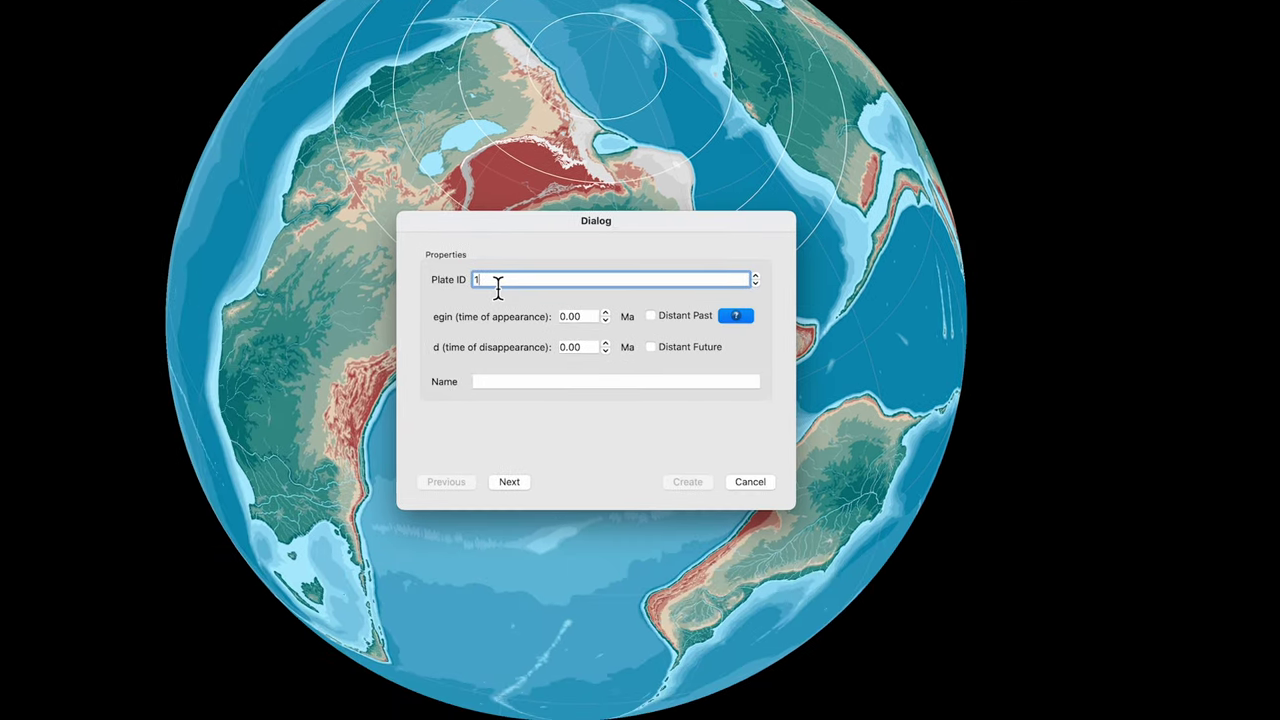
Name it North Auroral Zone, valid from distant past to distant future, and create it in Aurora.gpml
{"action": "type", "text": "North Auroral Zone"}
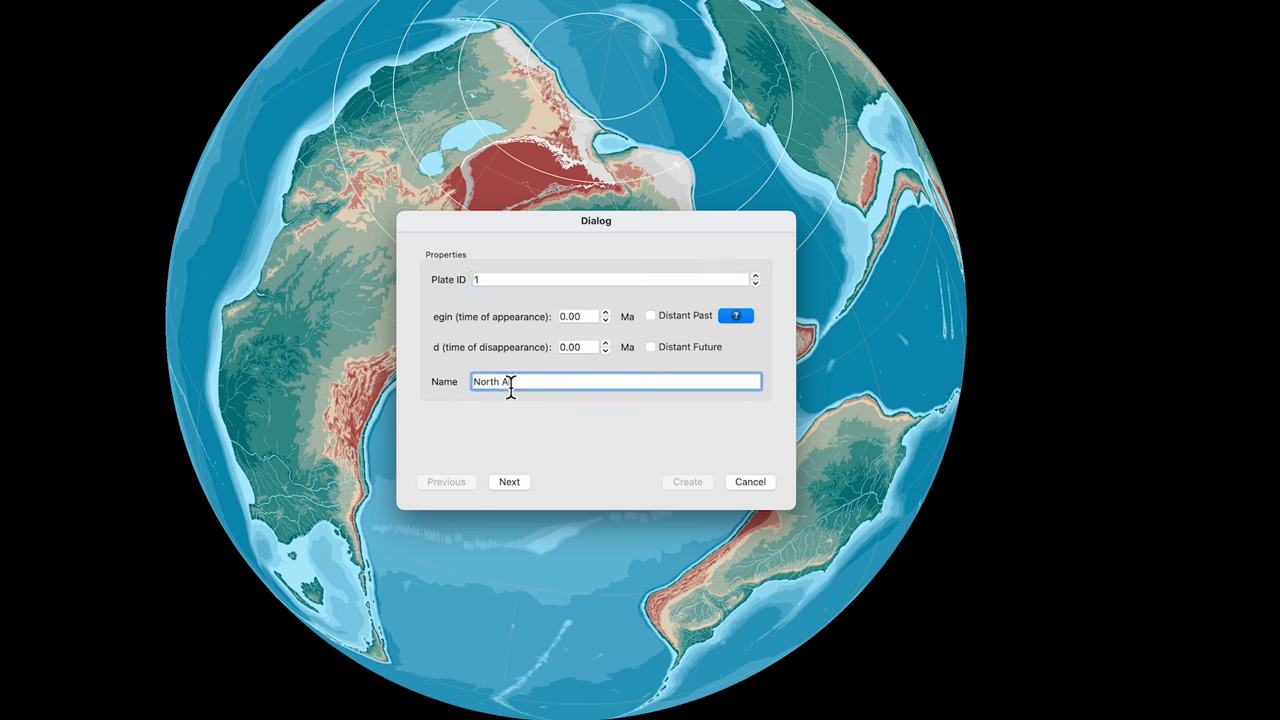
{"action": "left_click", "coordinate": [650, 315]}
{"action": "left_click", "coordinate": [651, 347]}
{"action": "left_click", "coordinate": [512, 481]}
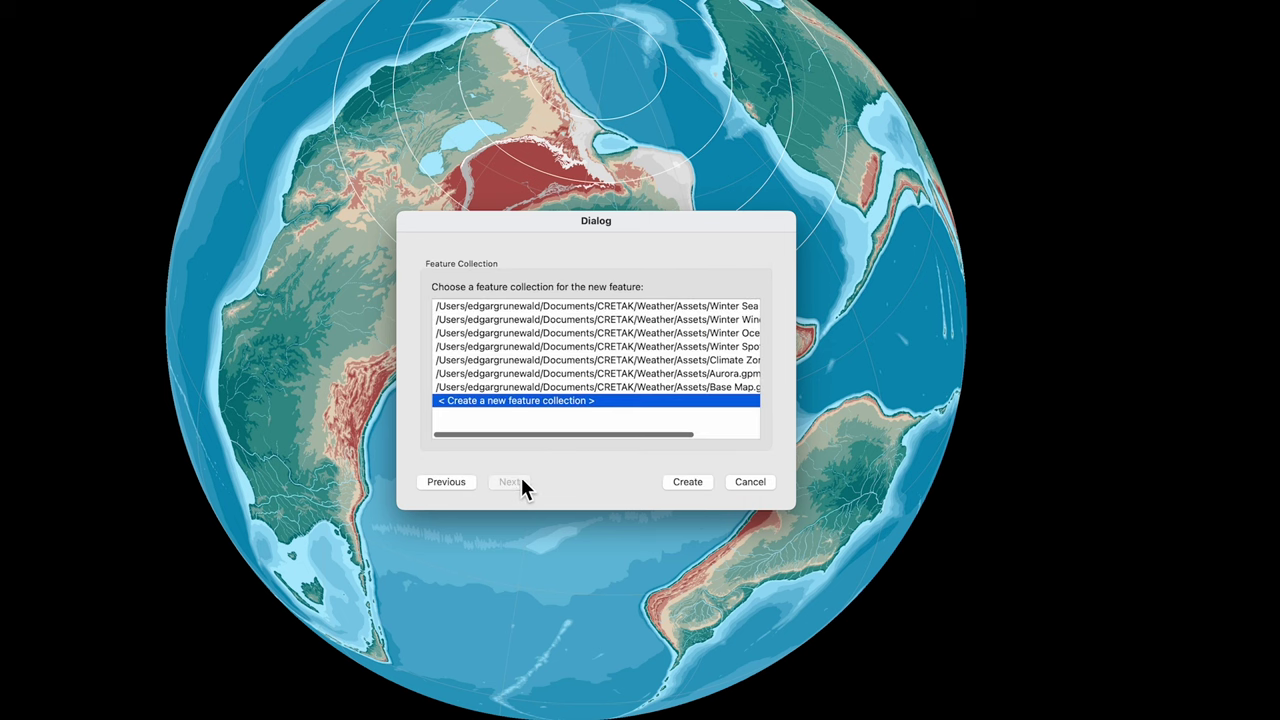
{"action": "left_click", "coordinate": [660, 374]}
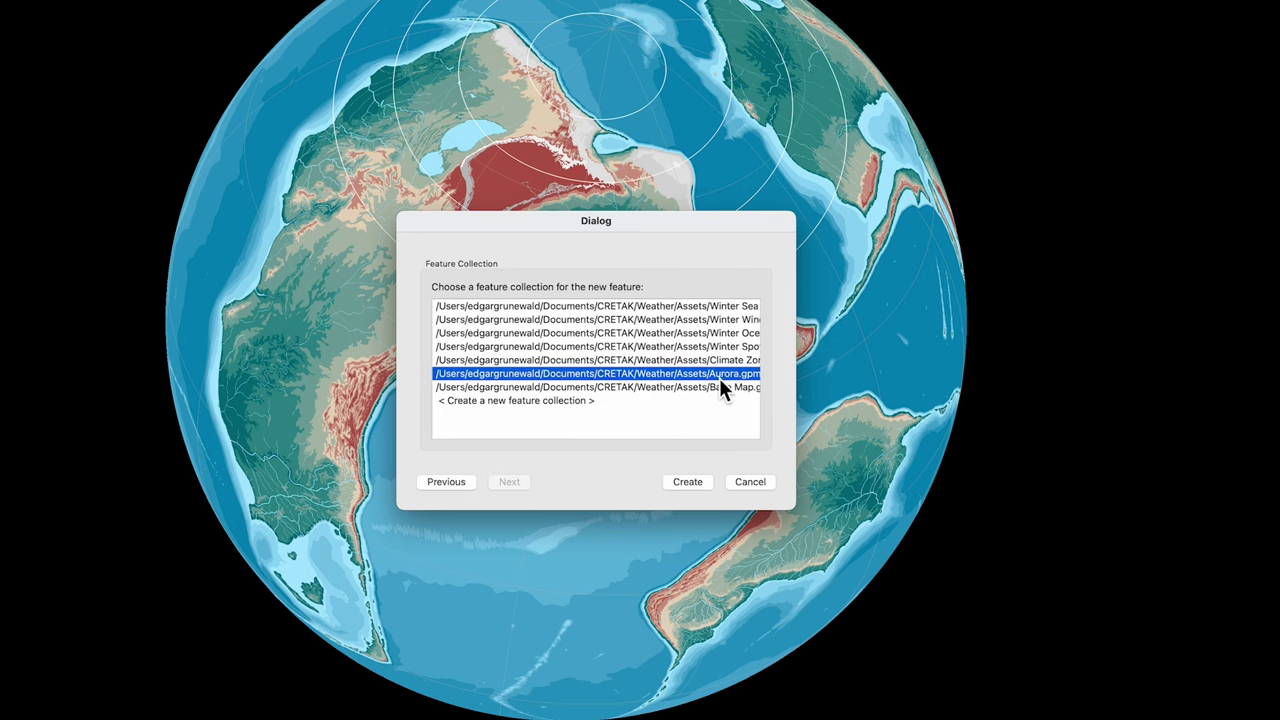
{"action": "left_click", "coordinate": [688, 483]}
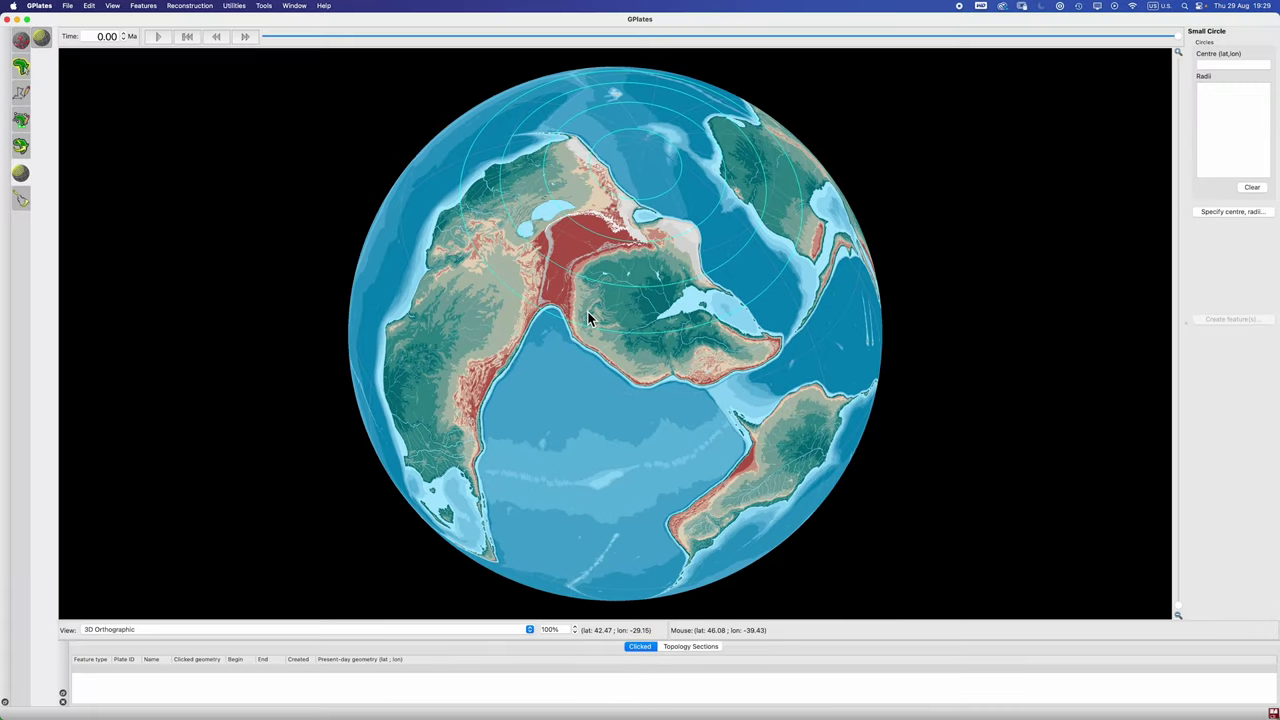
Preview matching small circles around the southern centre at -82.80°, 139.81°, rotating the globe to check them
{"action": "key", "text": "d"}
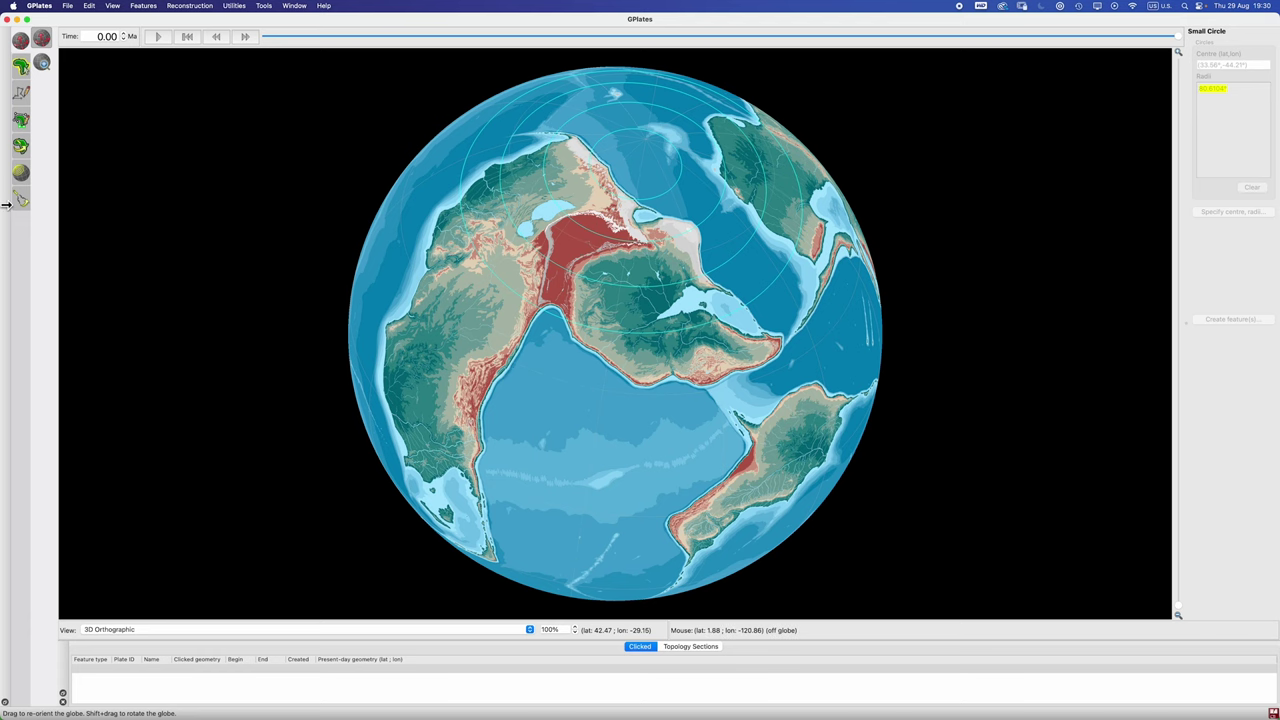
{"action": "left_click", "coordinate": [20, 176]}
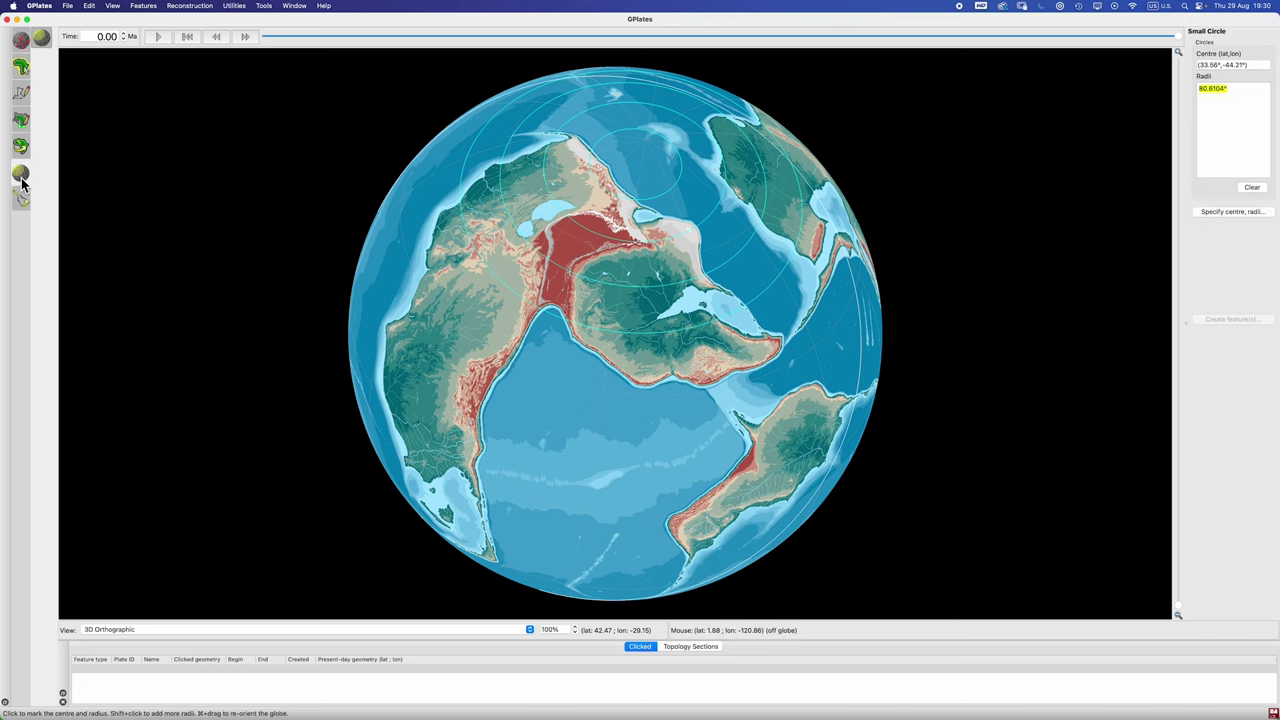
{"action": "left_click", "coordinate": [1221, 212]}
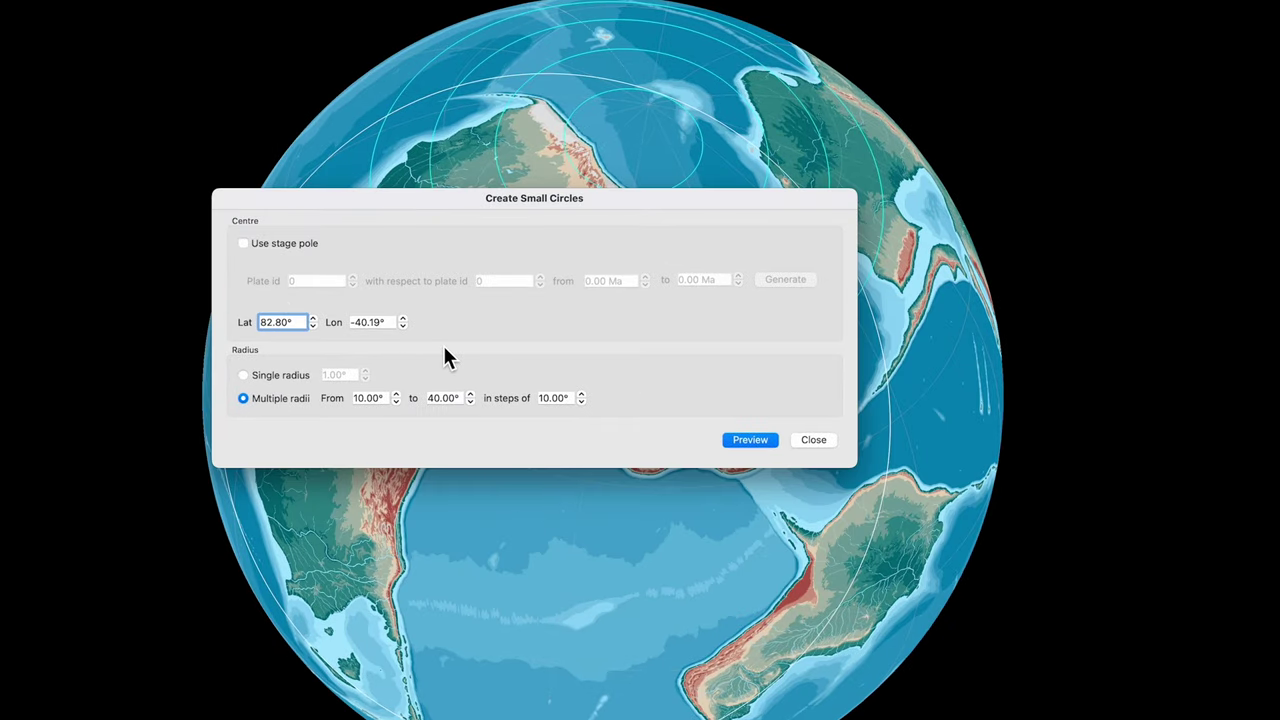
{"action": "type", "text": "-"}
{"action": "left_click", "coordinate": [350, 322]}
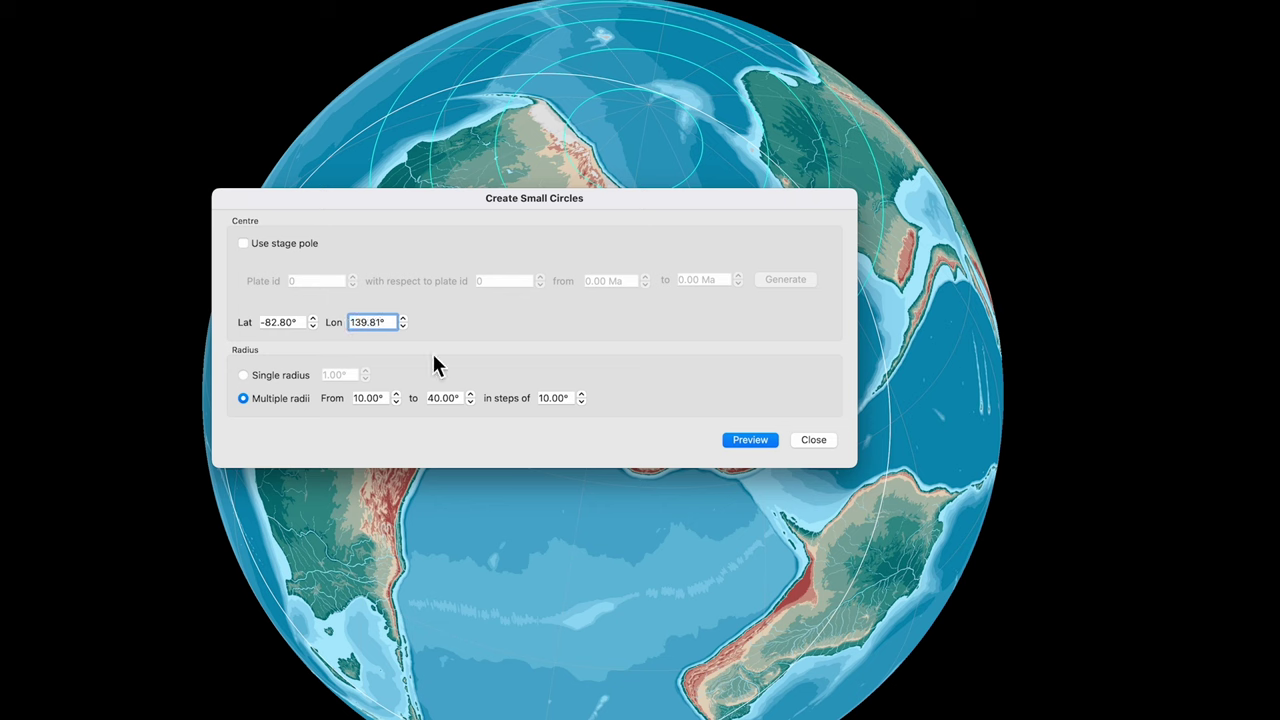
{"action": "left_click", "coordinate": [740, 440]}
{"action": "left_click_drag", "start_coordinate": [656, 580], "coordinate": [538, 675]}
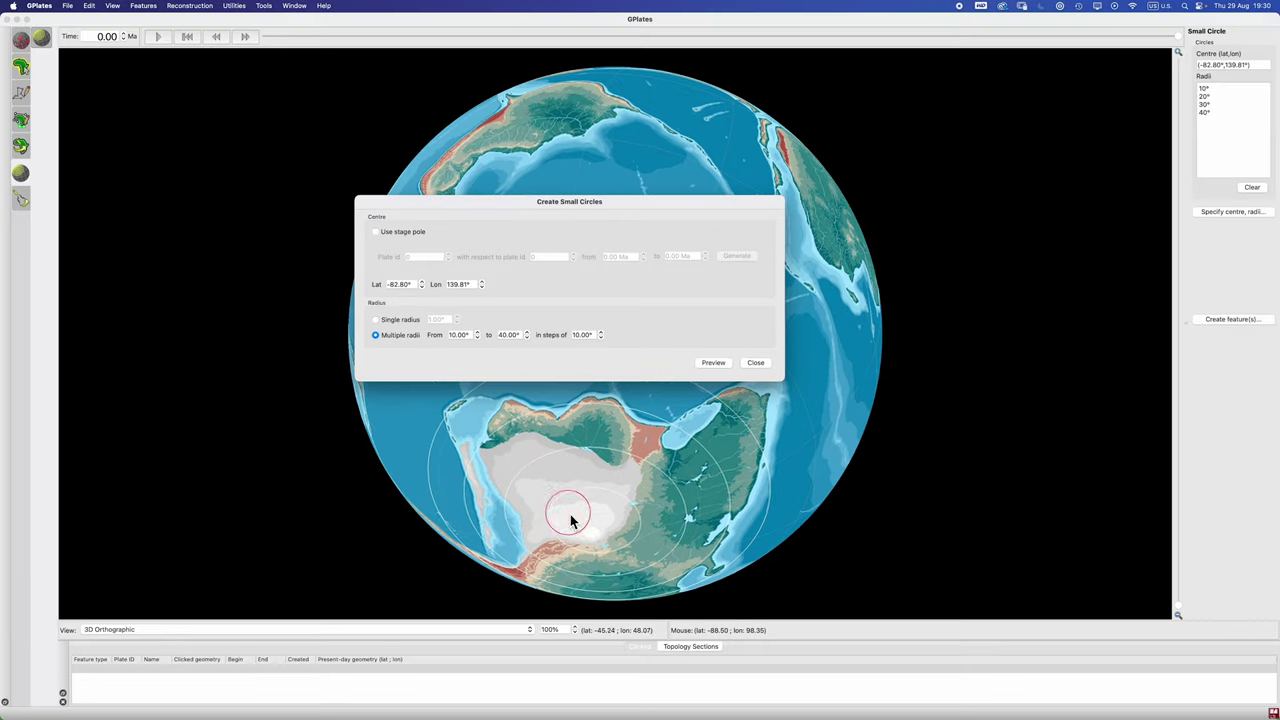
{"action": "left_click_drag", "start_coordinate": [572, 520], "coordinate": [591, 491]}
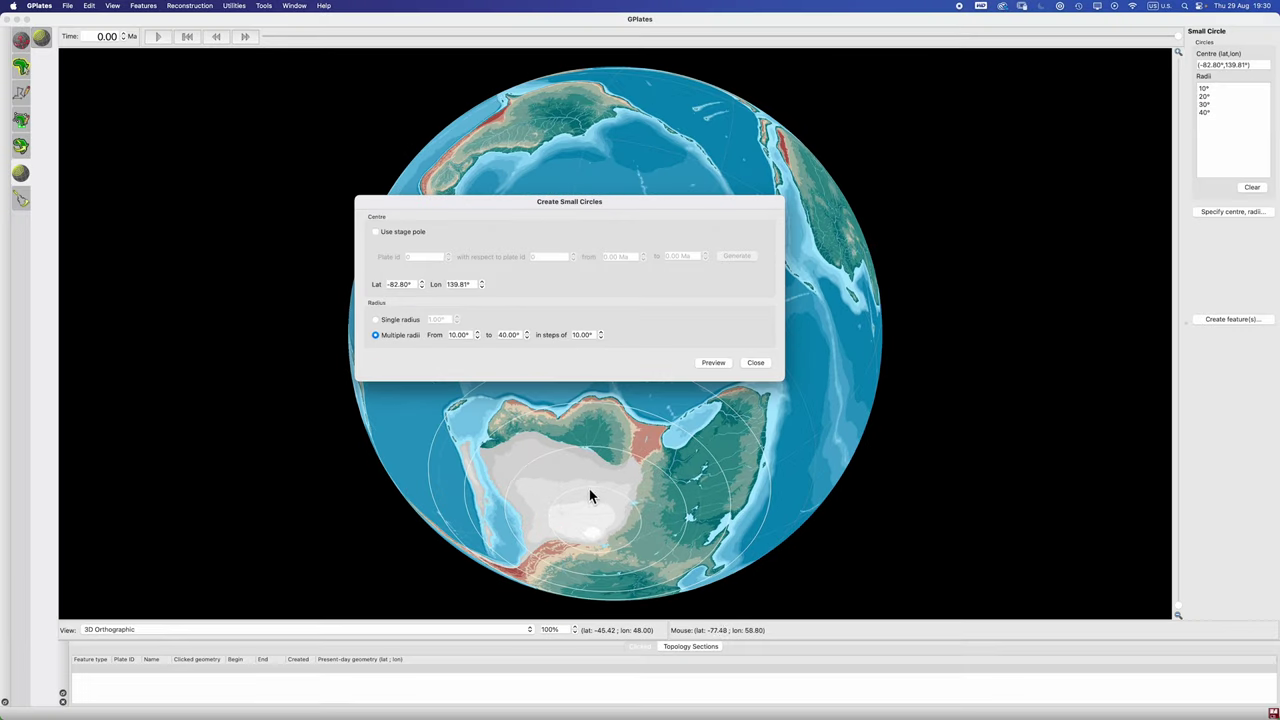
{"action": "left_click", "coordinate": [757, 365]}
Switch the view to Rectangular projection and create the southern circles as a 'Small circle' feature
{"action": "left_click", "coordinate": [349, 629]}
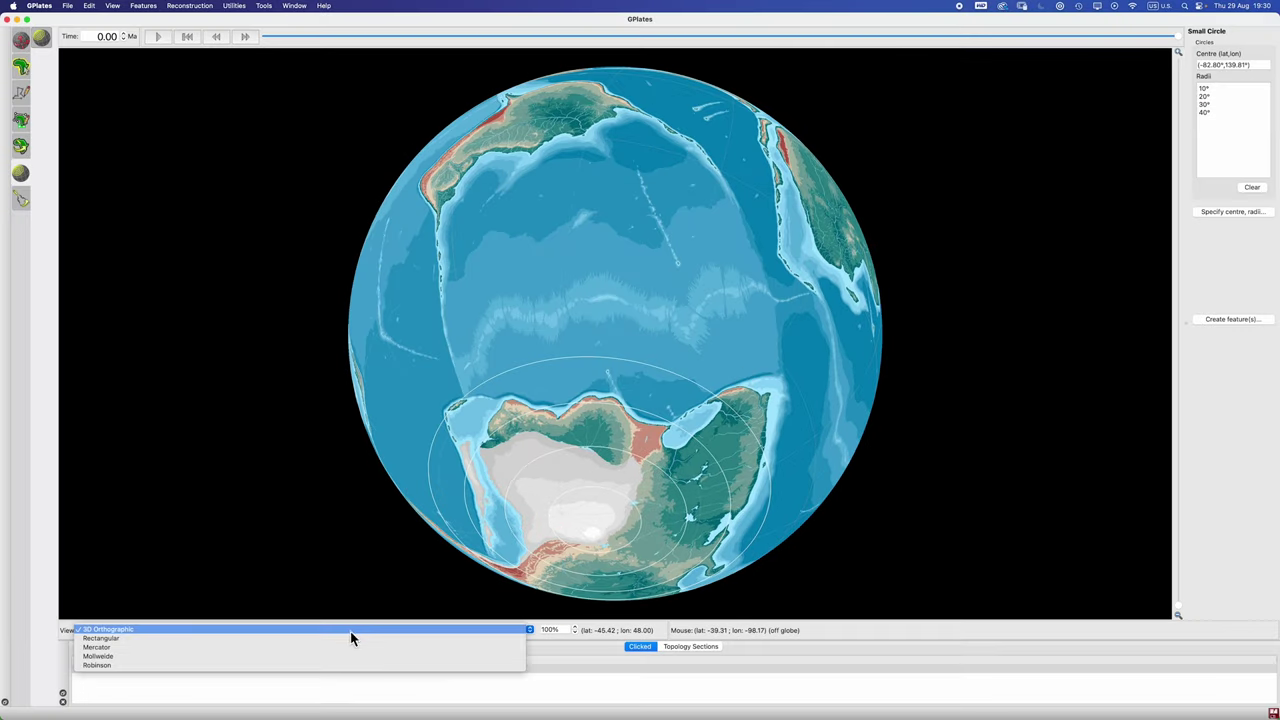
{"action": "left_click", "coordinate": [350, 632]}
{"action": "left_click", "coordinate": [346, 639]}
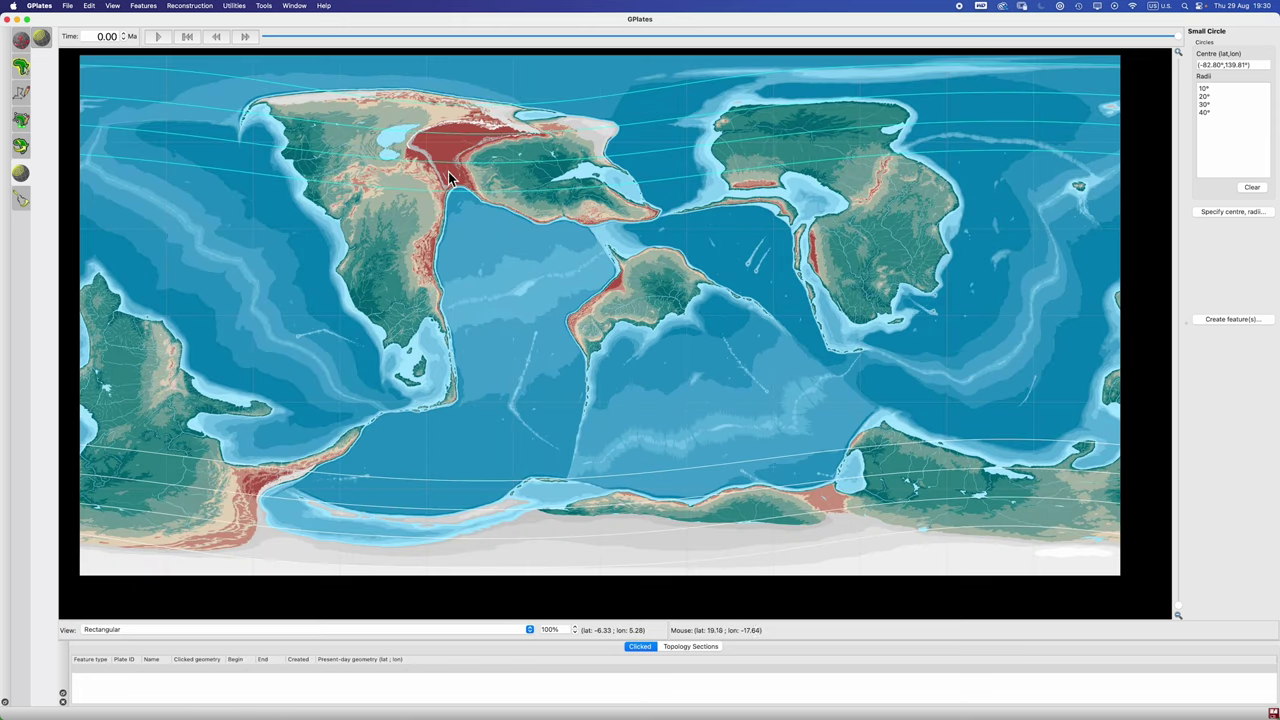
{"action": "left_click", "coordinate": [1245, 321]}
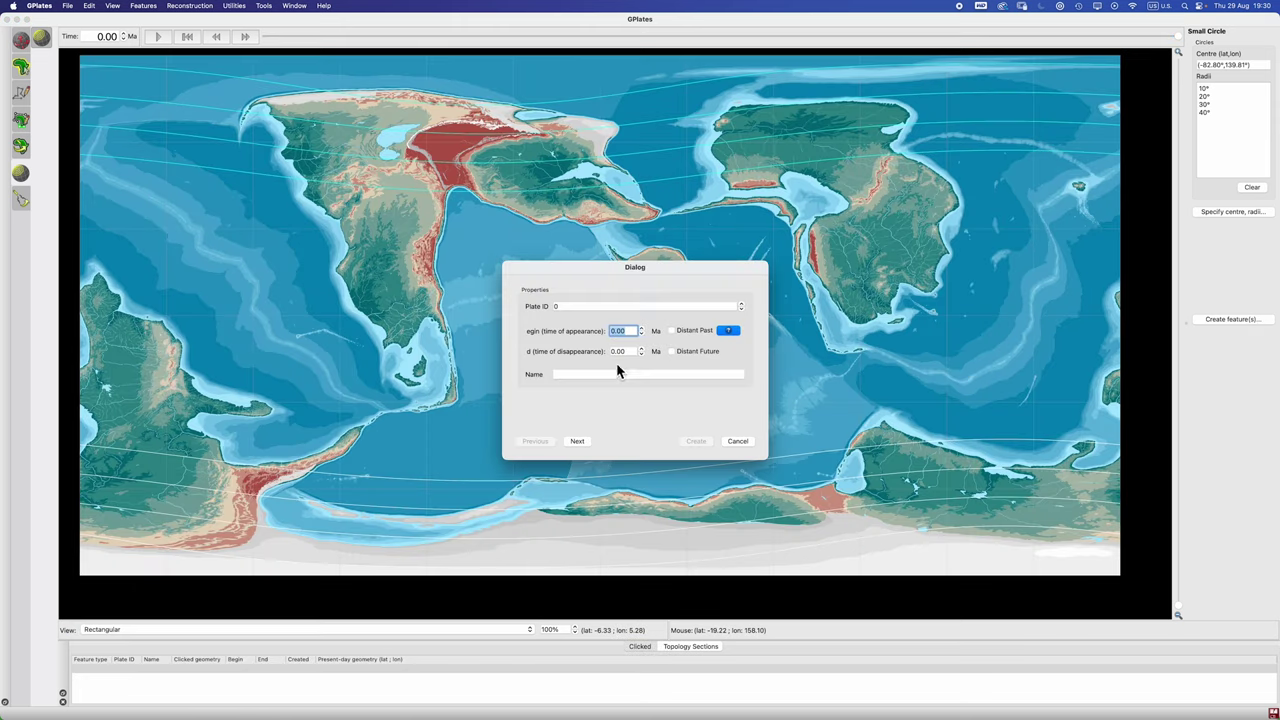
{"action": "type", "text": "Small circle"}
{"action": "key", "text": "Return"}
{"action": "key", "text": "Return"}
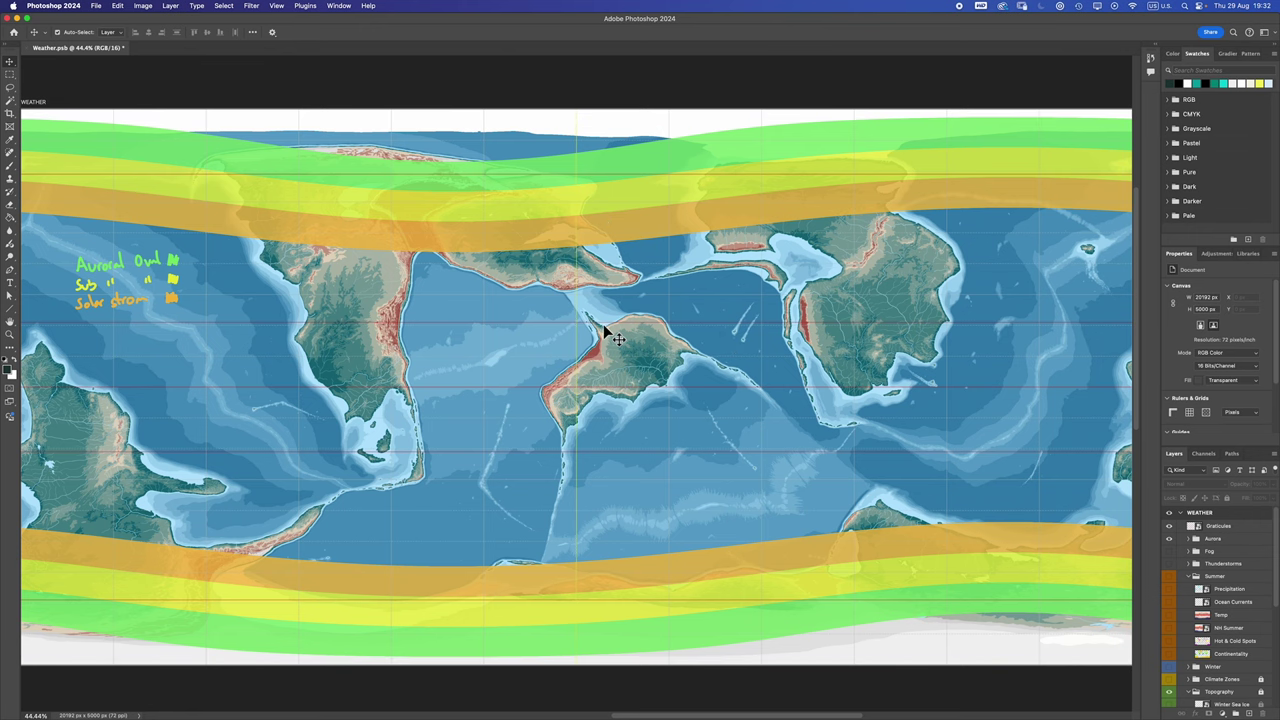
Expand the Aurora group and pick the Aurora Oval and Layer 11 bands on the map
{"action": "left_click", "coordinate": [1188, 538]}
{"action": "left_click", "coordinate": [550, 306]}
{"action": "left_click", "coordinate": [556, 476]}
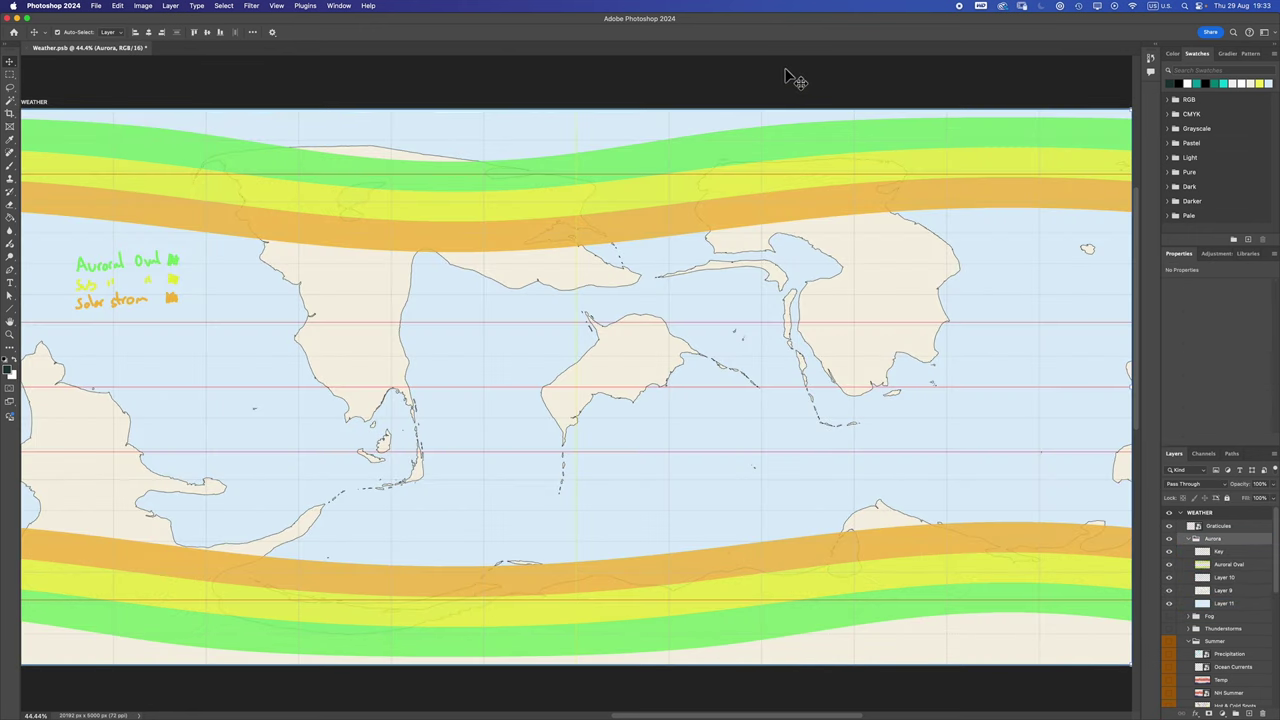
{"action": "left_click", "coordinate": [294, 222]}
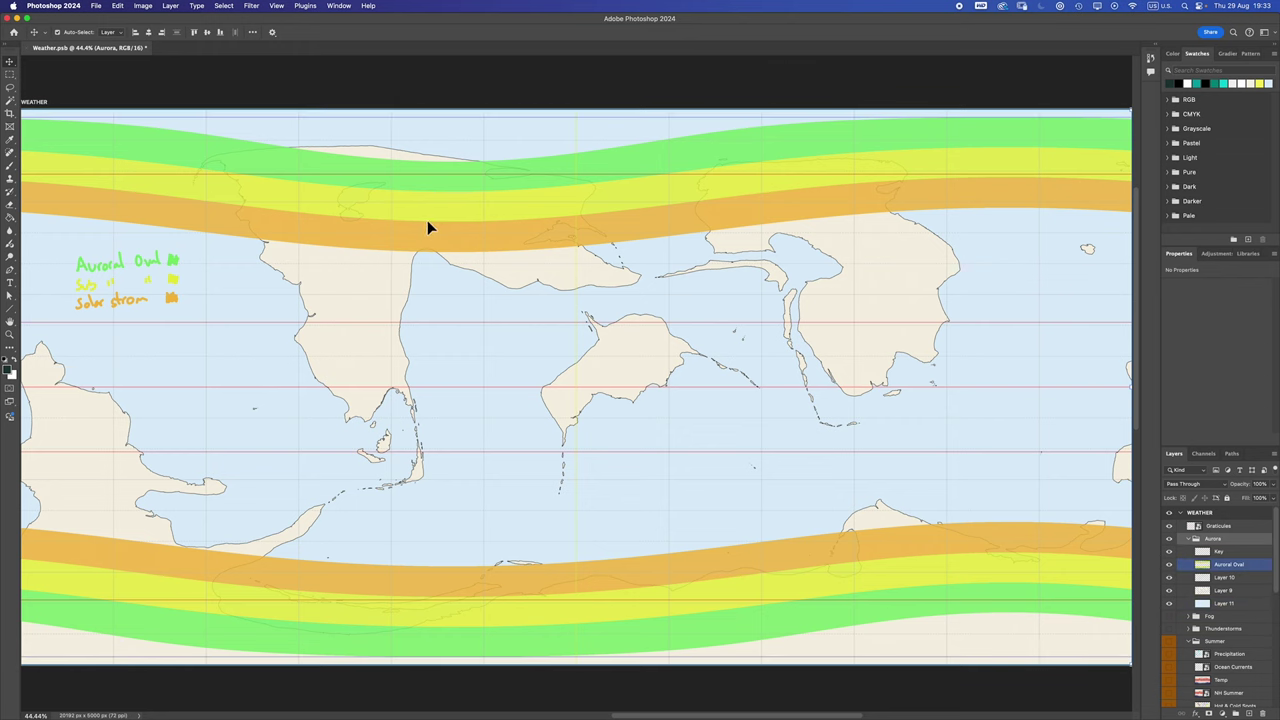
{"action": "left_click", "coordinate": [418, 120]}
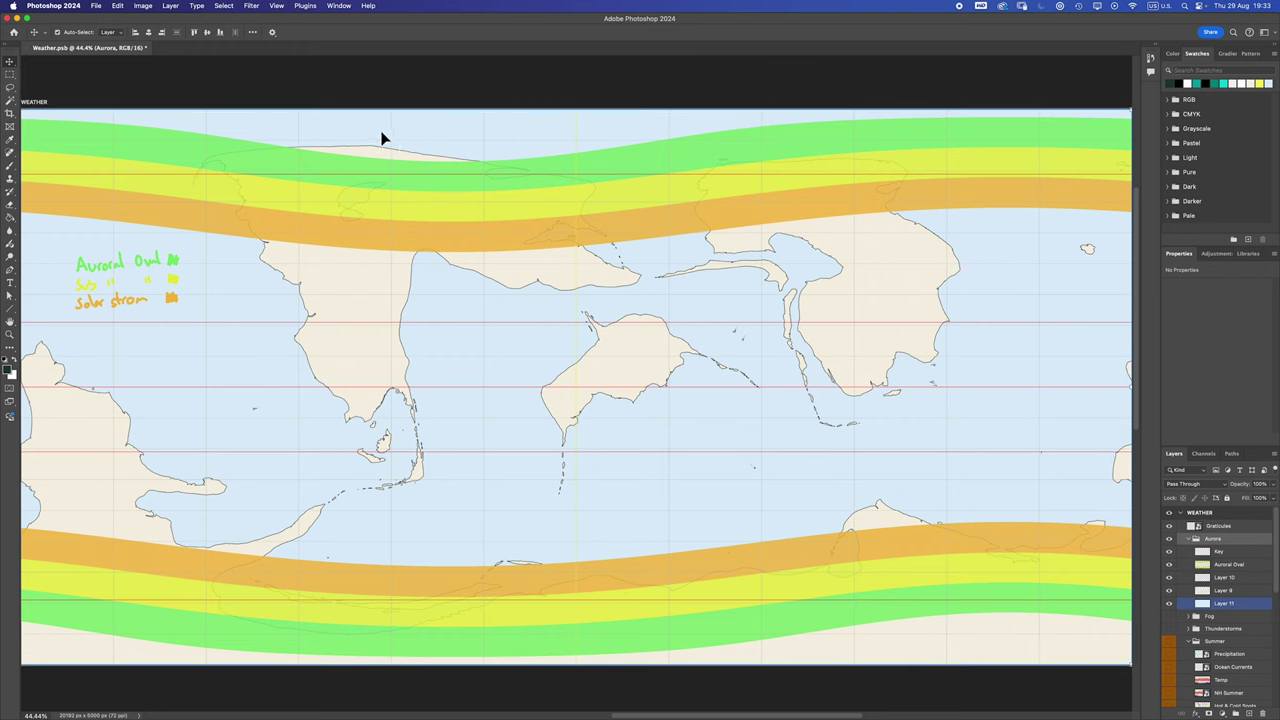
{"action": "left_click", "coordinate": [272, 214]}
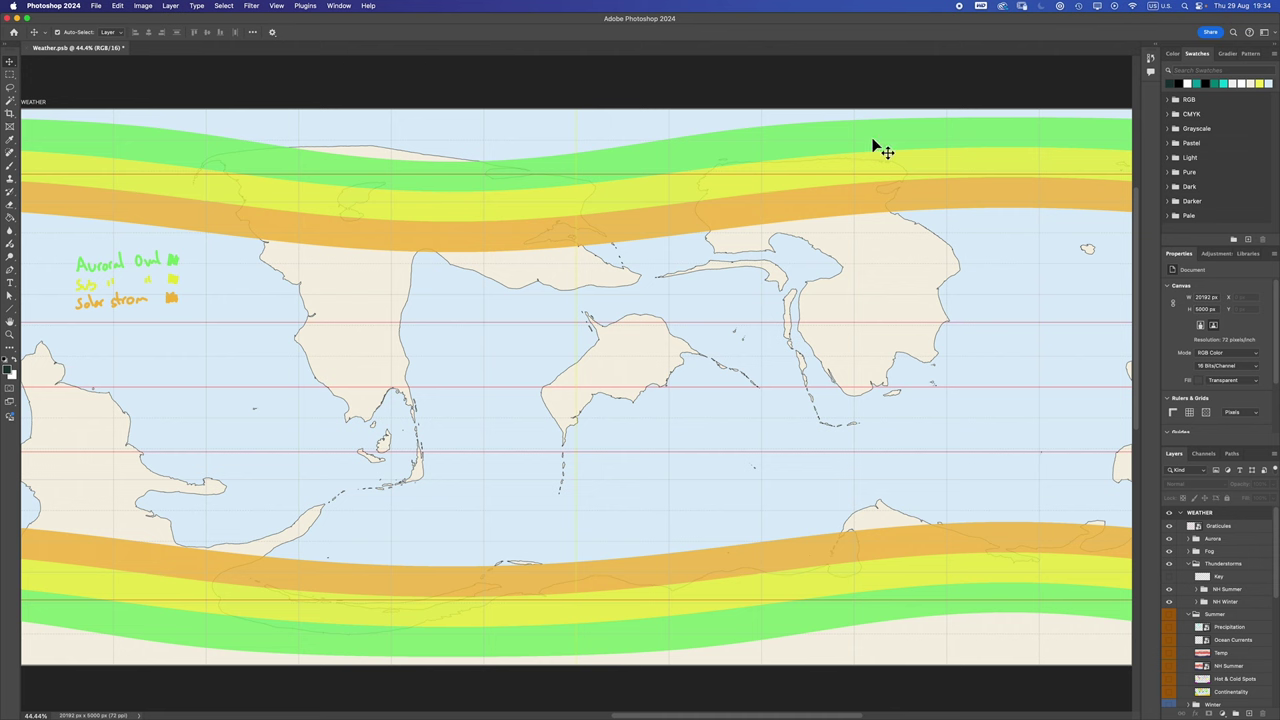
Hide the Aurora group and make NH Winter the visible layer in the Thunderstorms group
{"action": "left_click", "coordinate": [1205, 540]}
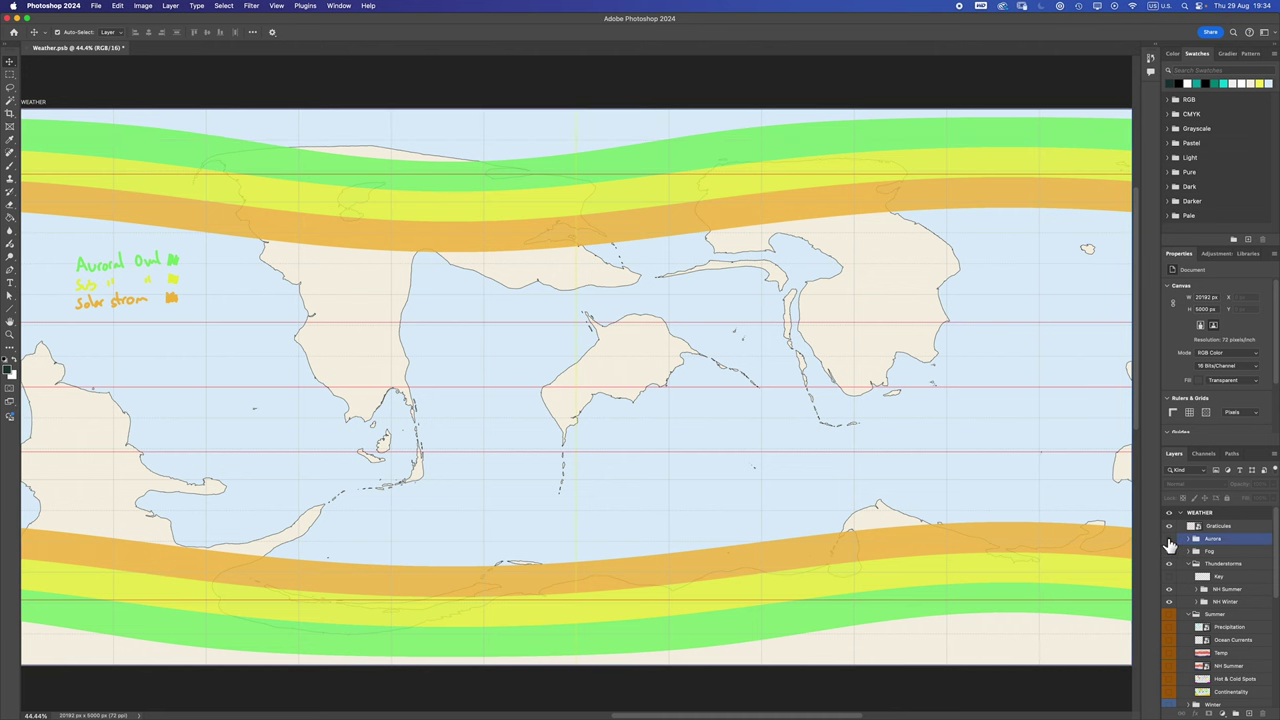
{"action": "left_click", "coordinate": [1170, 540]}
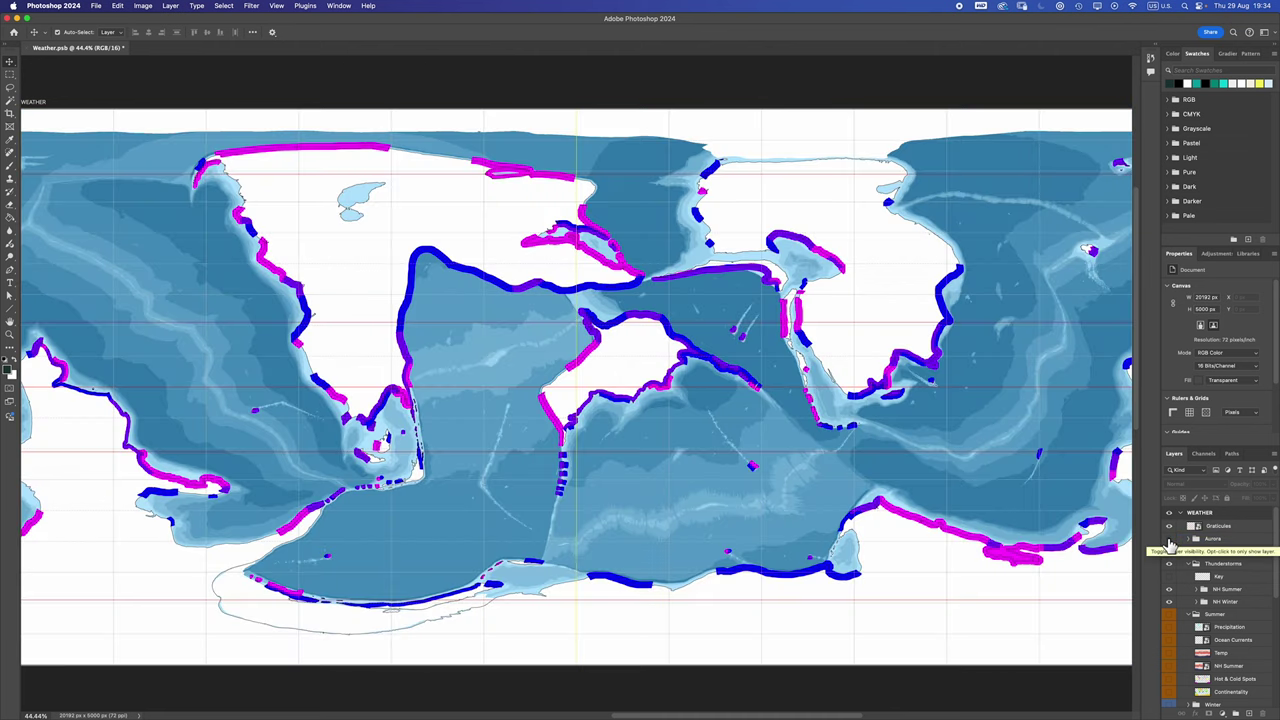
{"action": "left_click", "coordinate": [1169, 549]}
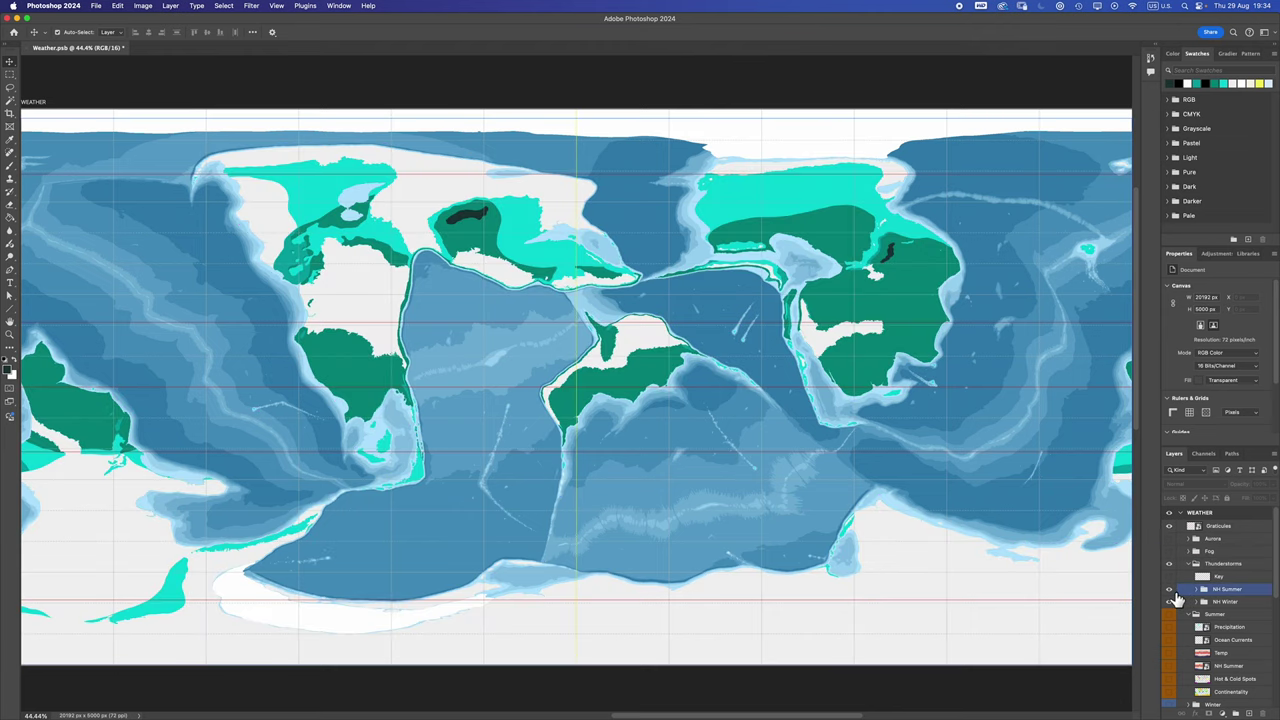
{"action": "left_click", "coordinate": [1172, 597]}
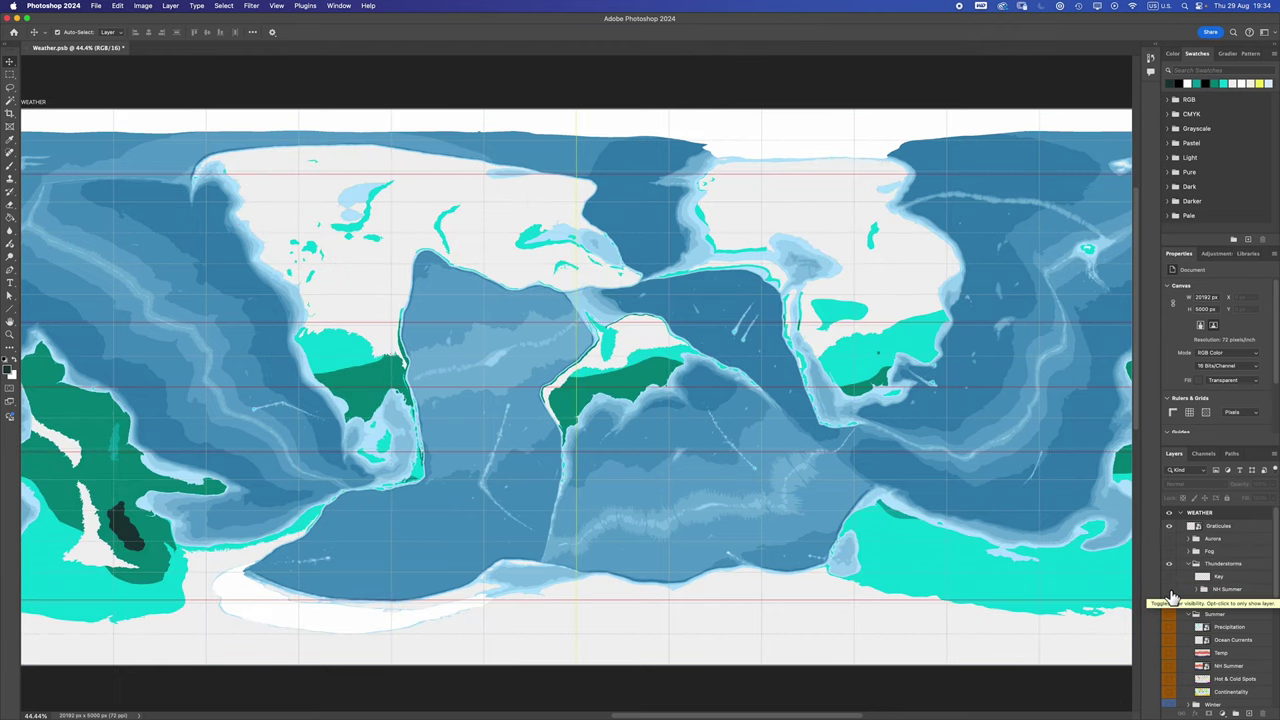